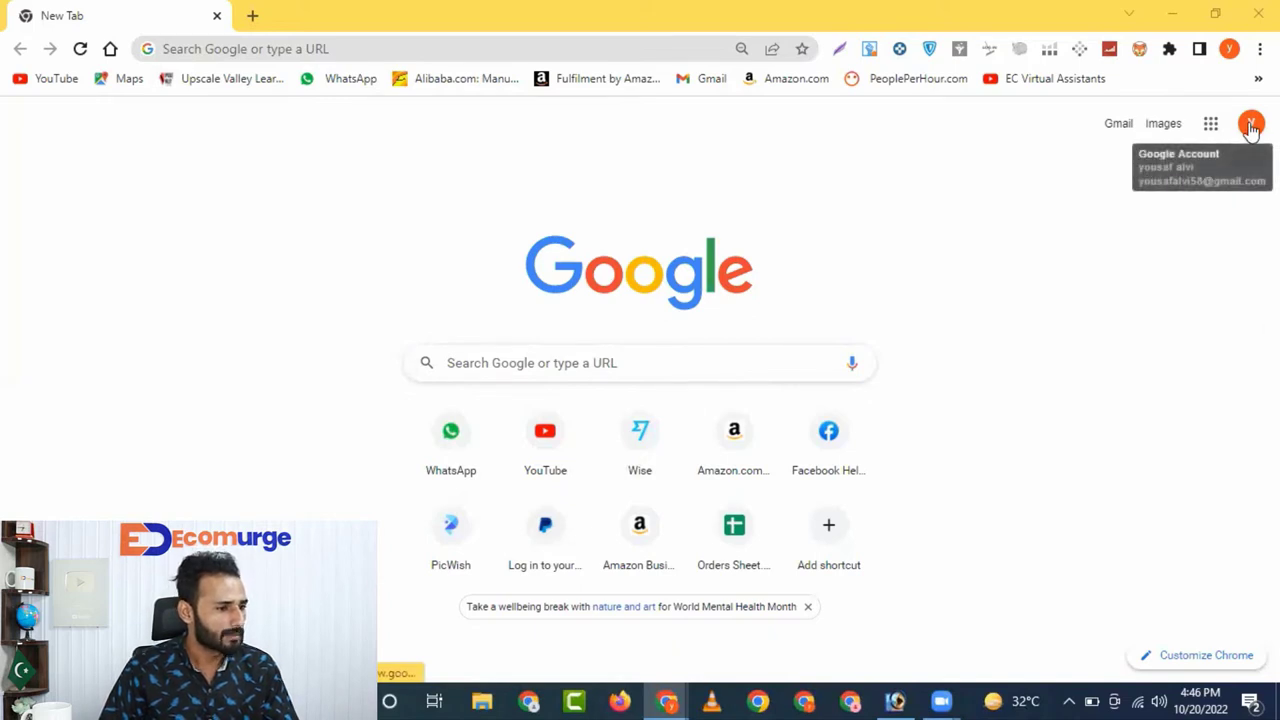
Go to Google Sheets from the Google apps menu and start a Blank spreadsheet
{"action": "left_click", "coordinate": [1211, 125]}
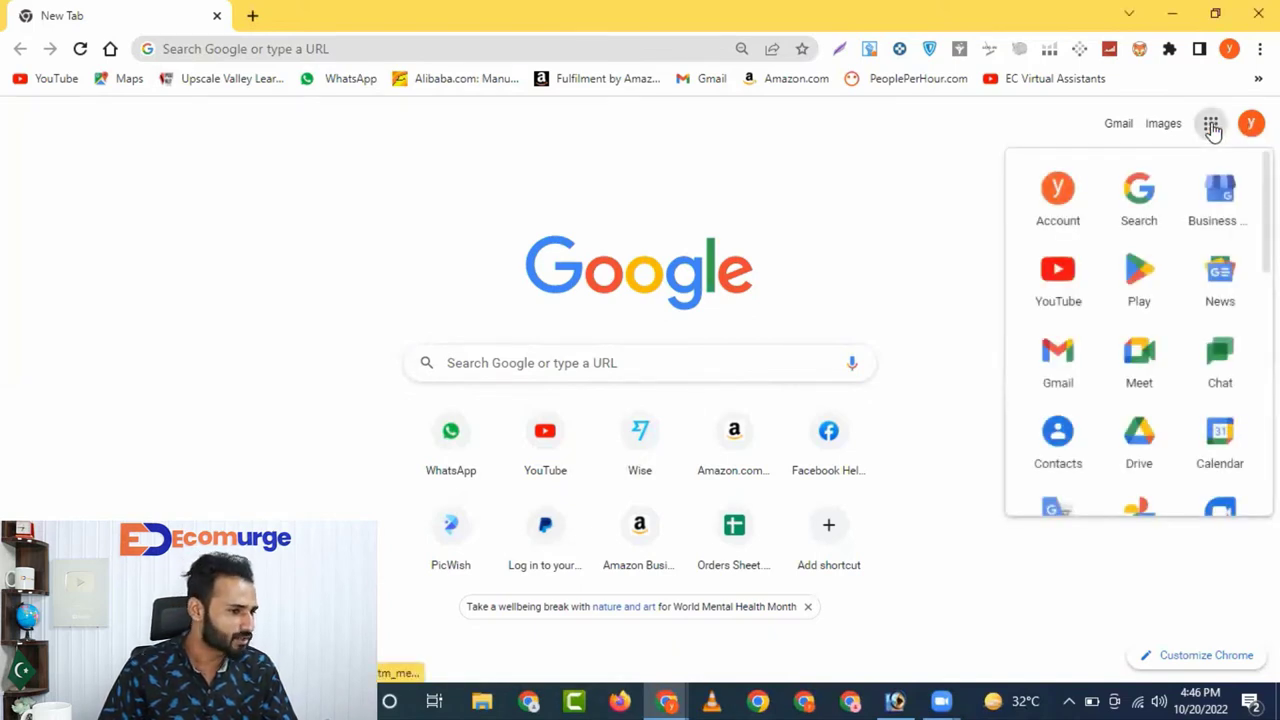
{"action": "scroll", "coordinate": [1140, 330], "scroll_direction": "down", "scroll_amount": 4}
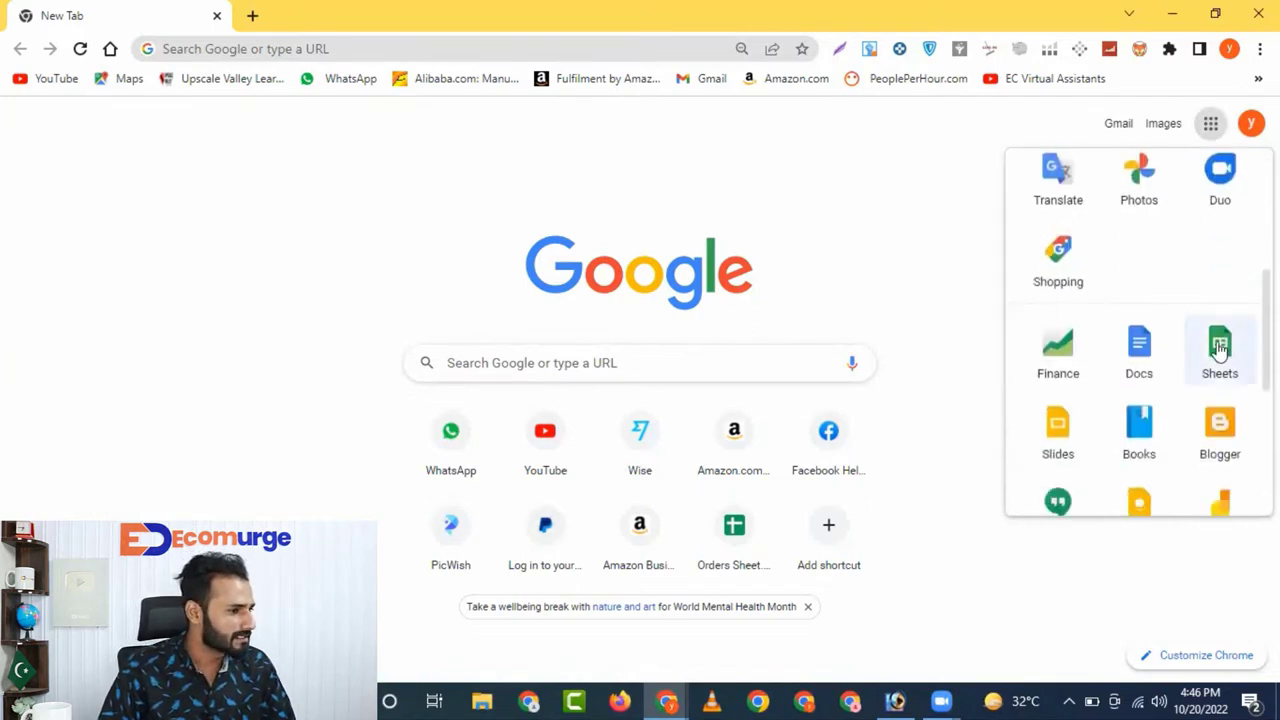
{"action": "left_click", "coordinate": [1220, 345]}
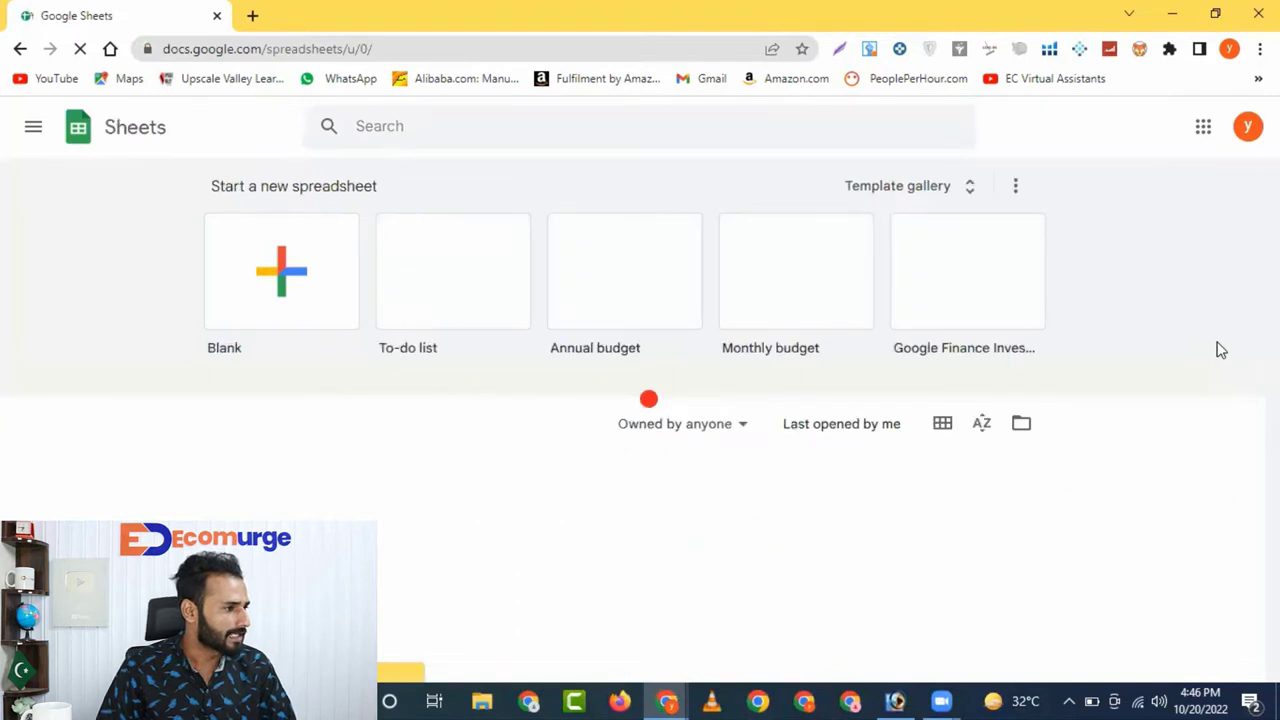
{"action": "left_click", "coordinate": [265, 265]}
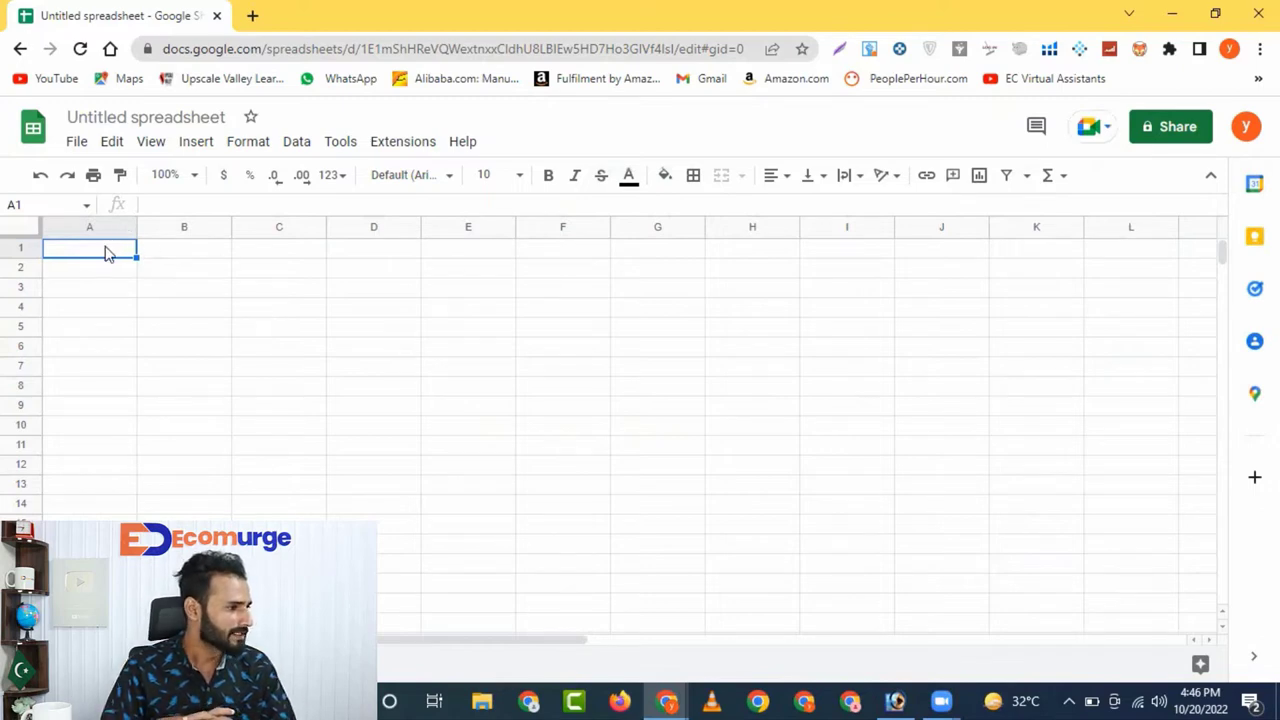
Enter headers Date, Order ID, Item Number and Selling Price in A1 through D1
{"action": "type", "text": "Date"}
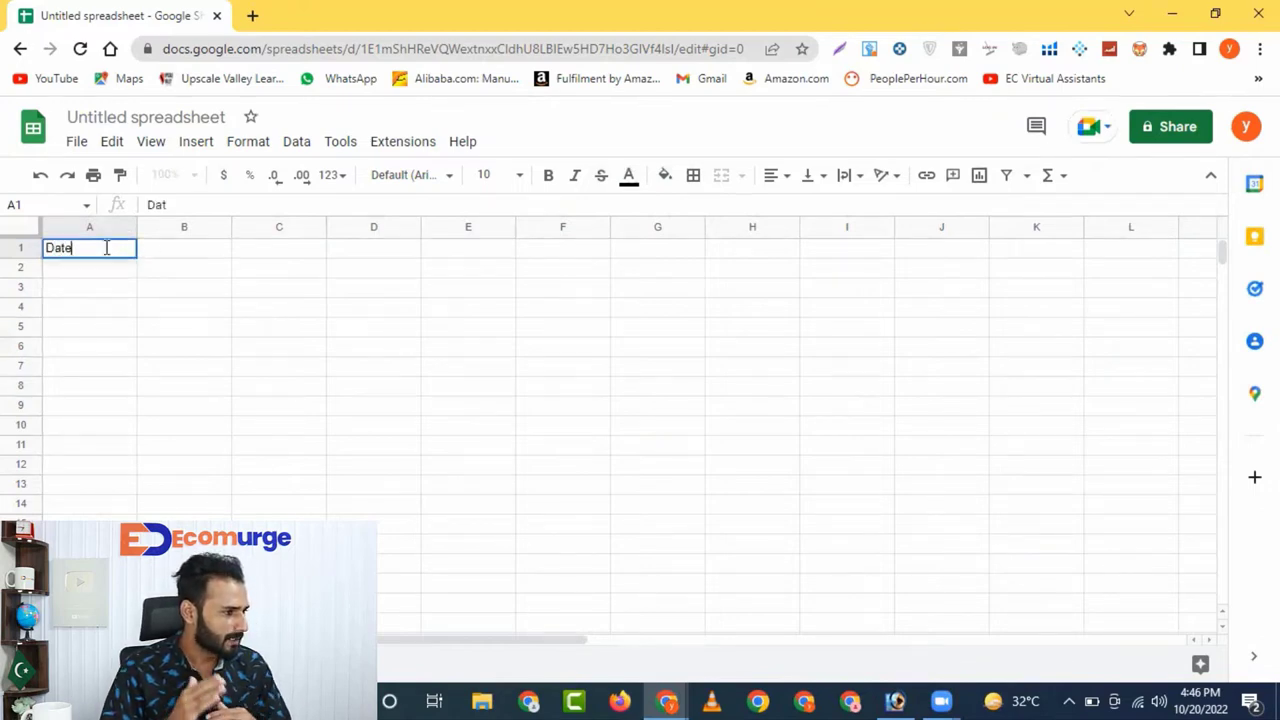
{"action": "left_click", "coordinate": [162, 252]}
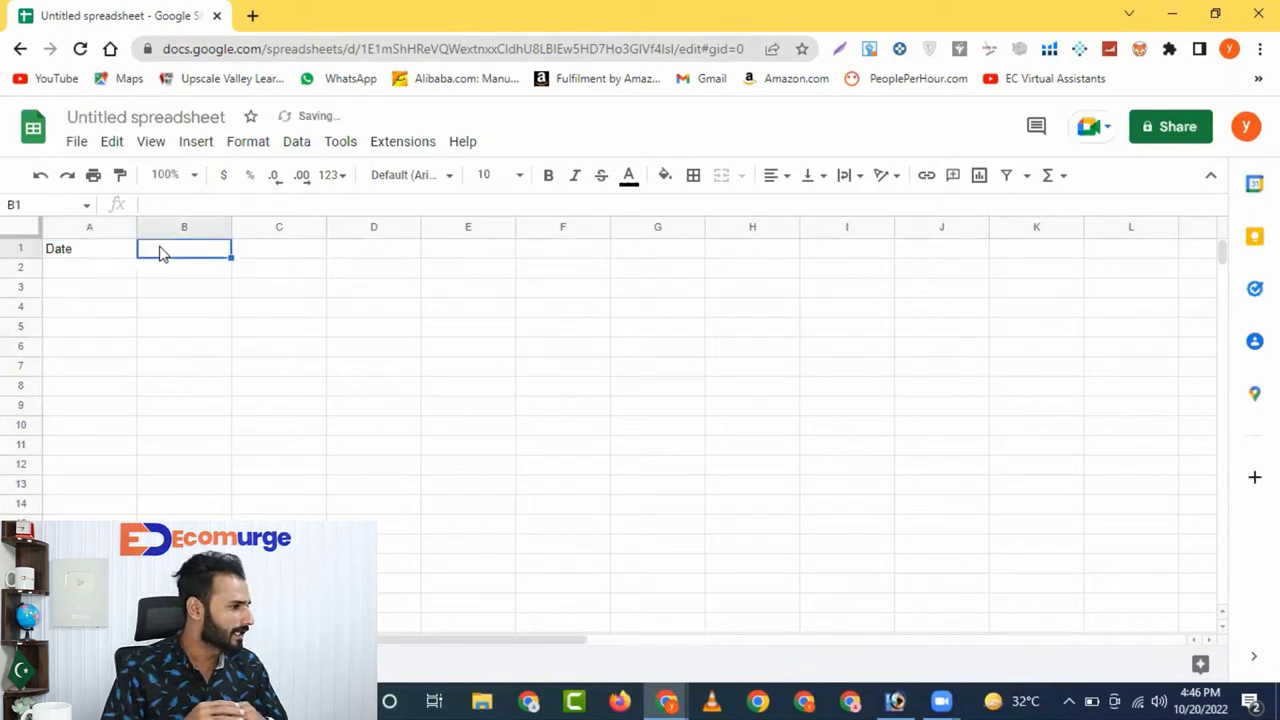
{"action": "type", "text": "Order "}
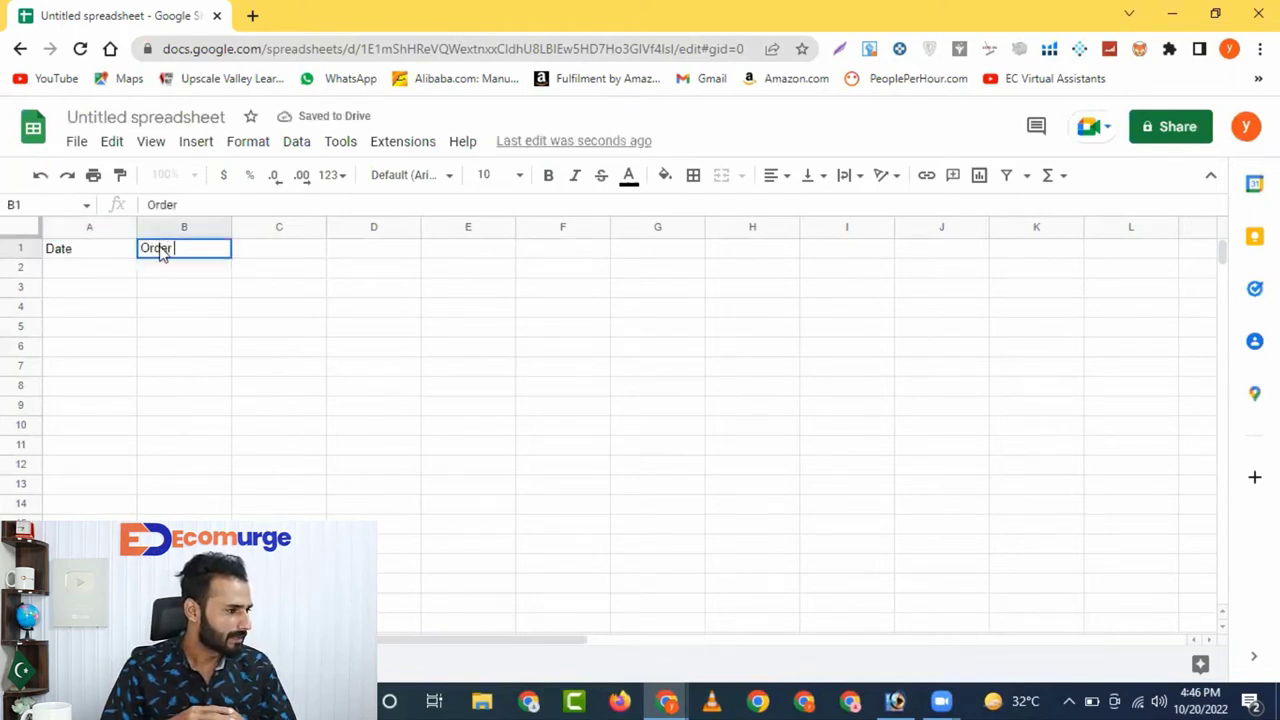
{"action": "type", "text": "ID"}
{"action": "left_click", "coordinate": [253, 252]}
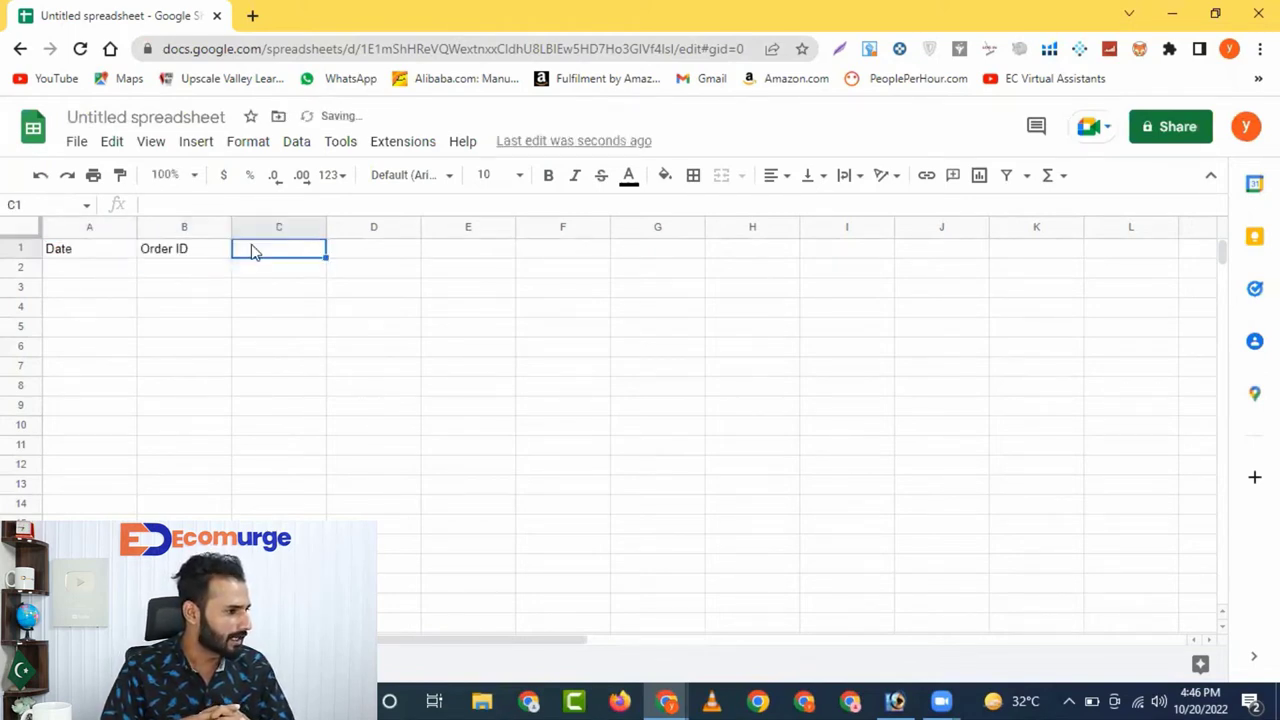
{"action": "type", "text": "Ite"}
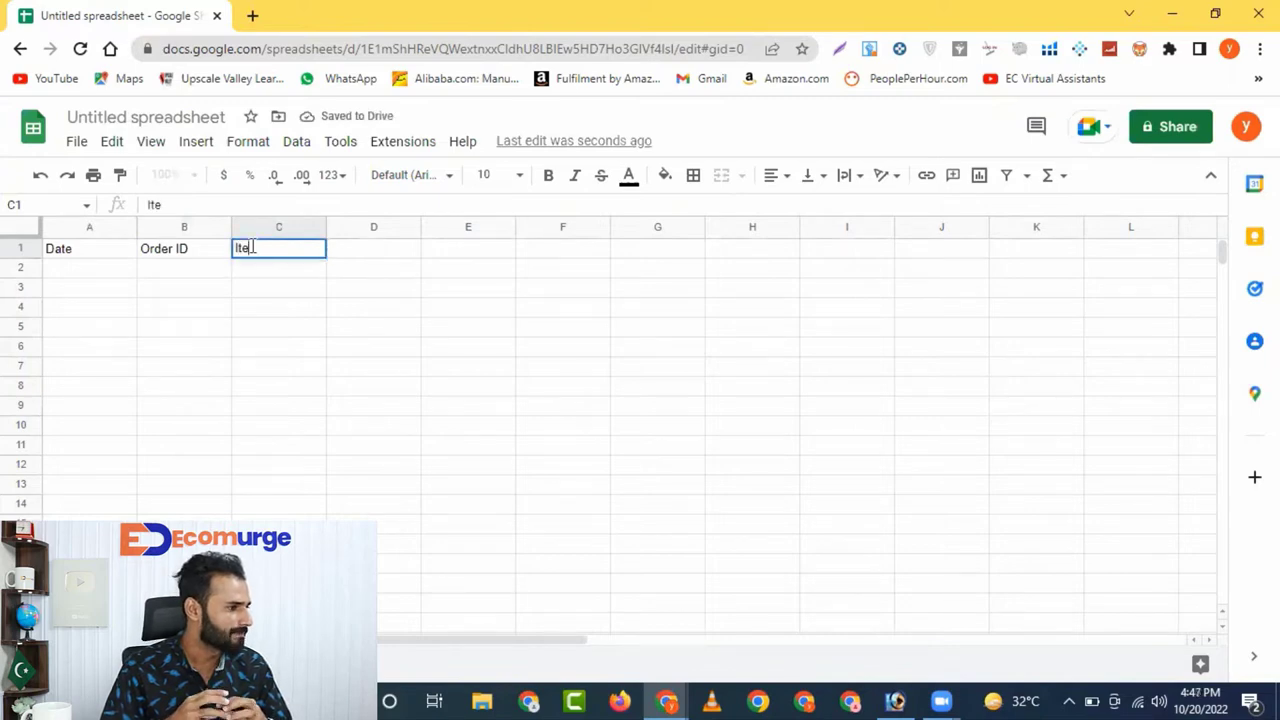
{"action": "type", "text": "m Number"}
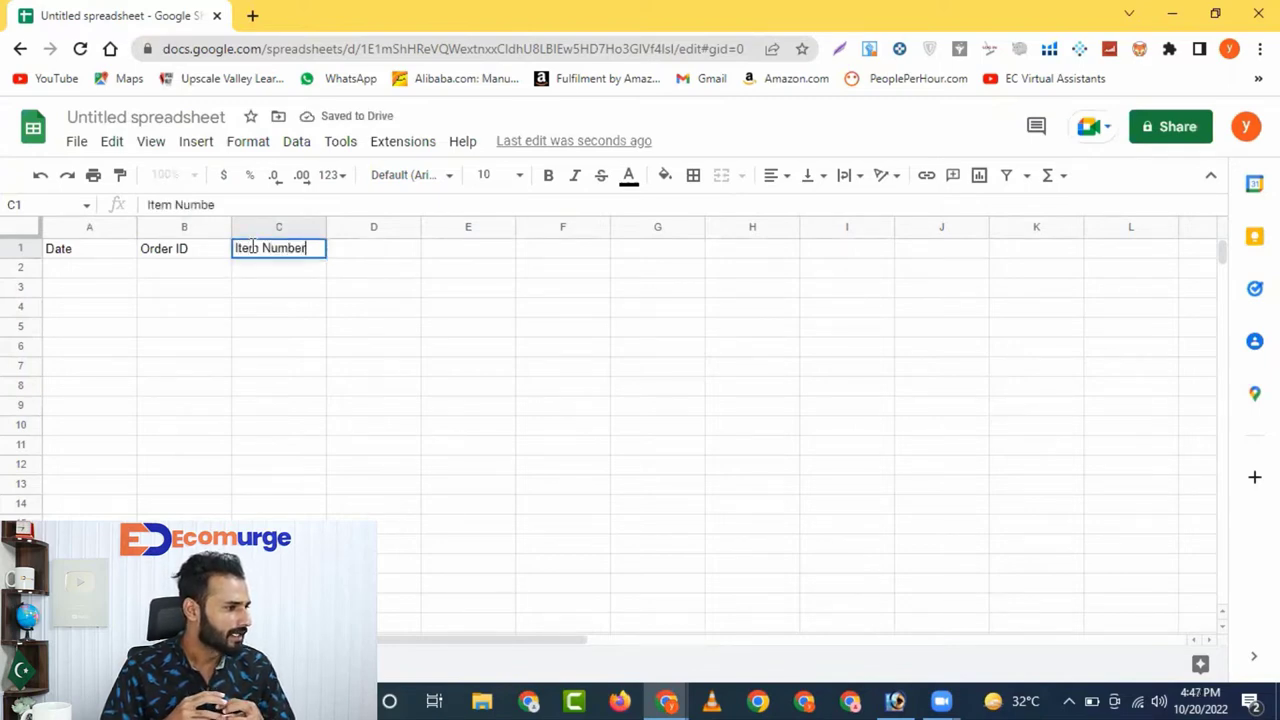
{"action": "left_click", "coordinate": [360, 250]}
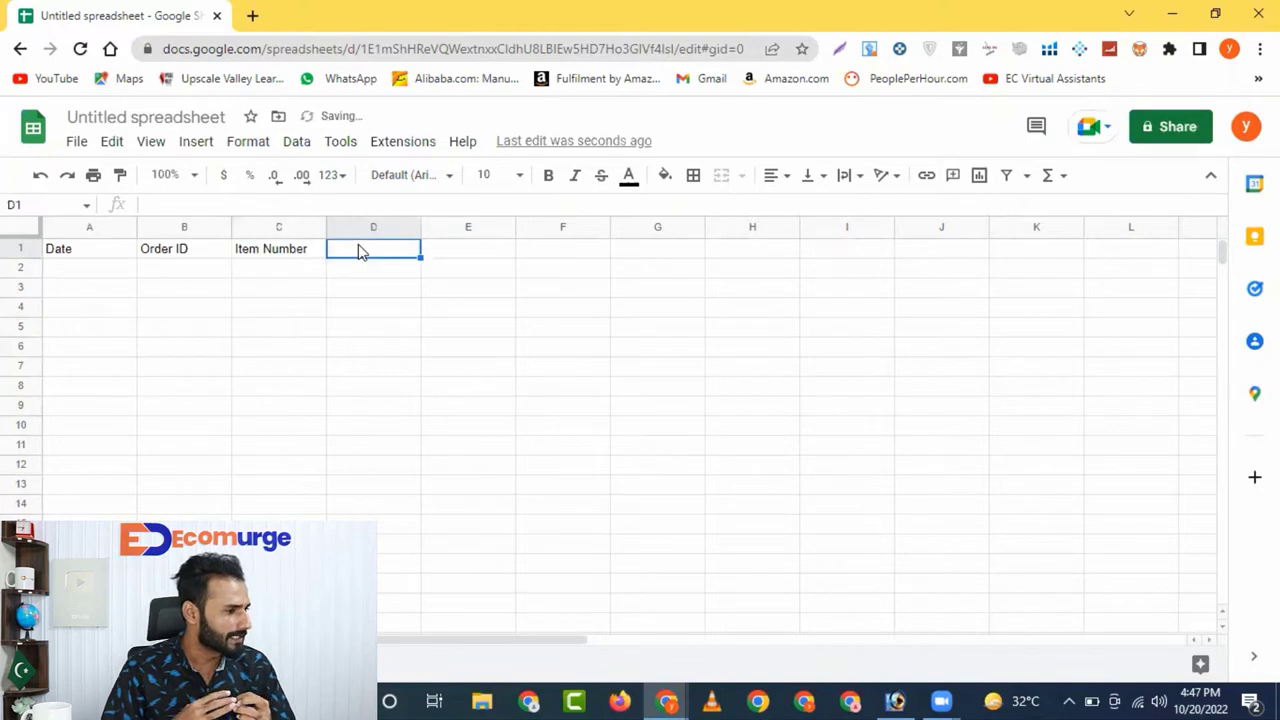
{"action": "type", "text": "Sell"}
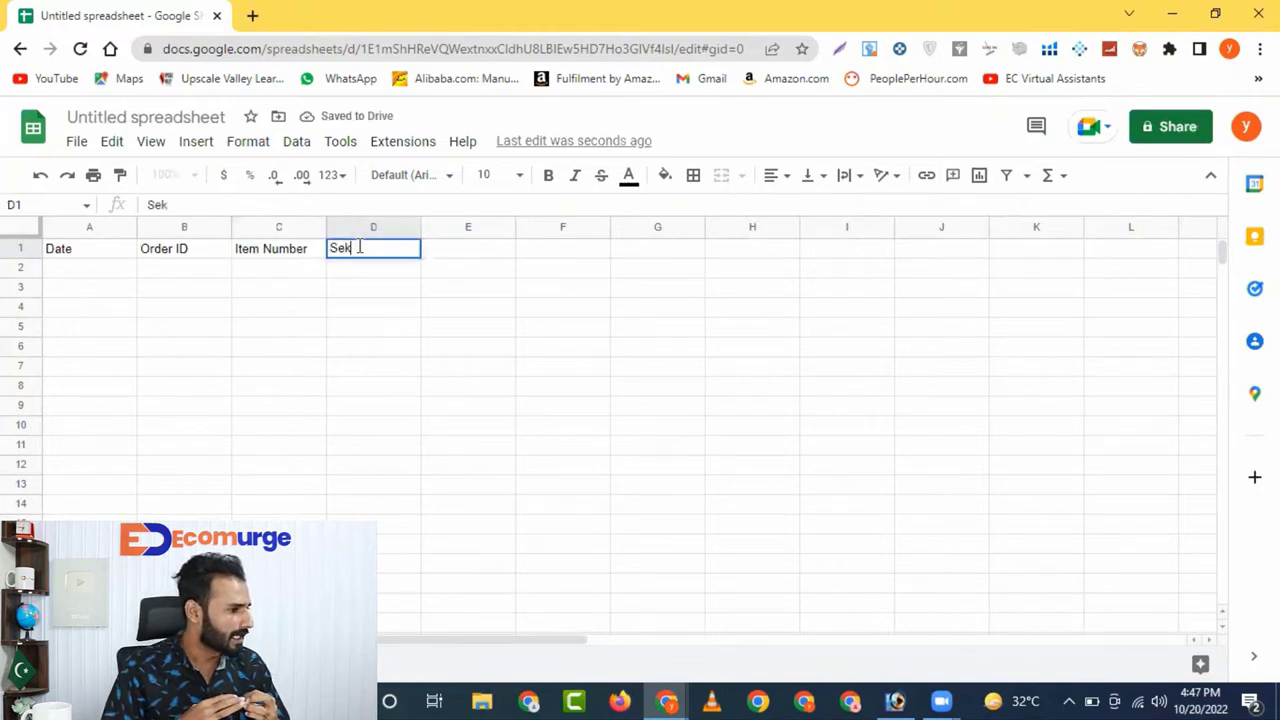
{"action": "key", "text": "BackSpace"}
{"action": "type", "text": "ling "}
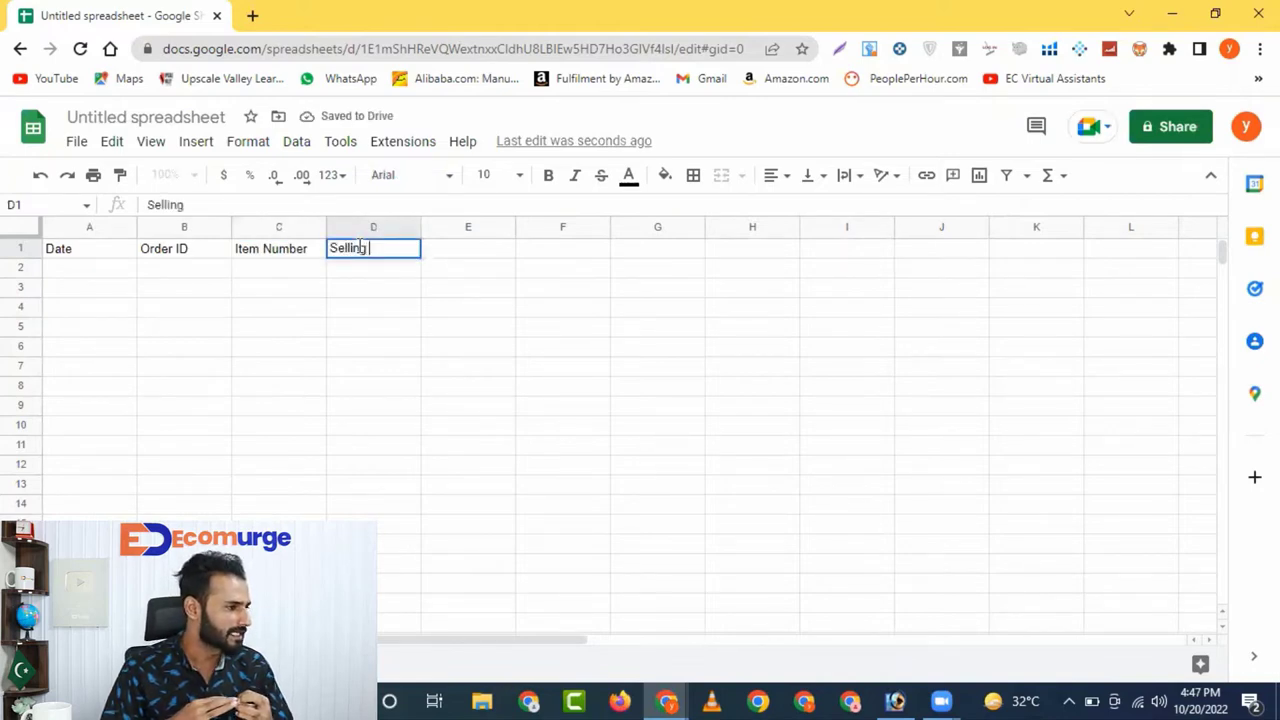
{"action": "type", "text": "Price"}
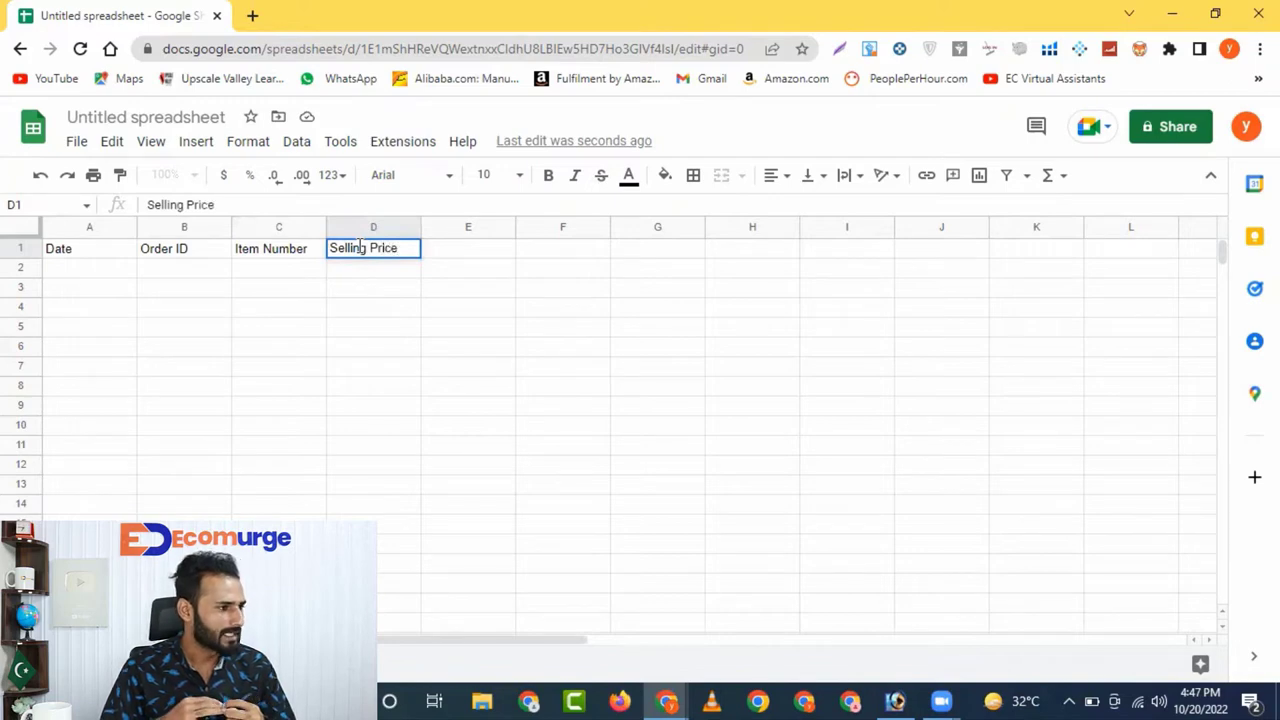
{"action": "left_click", "coordinate": [457, 240]}
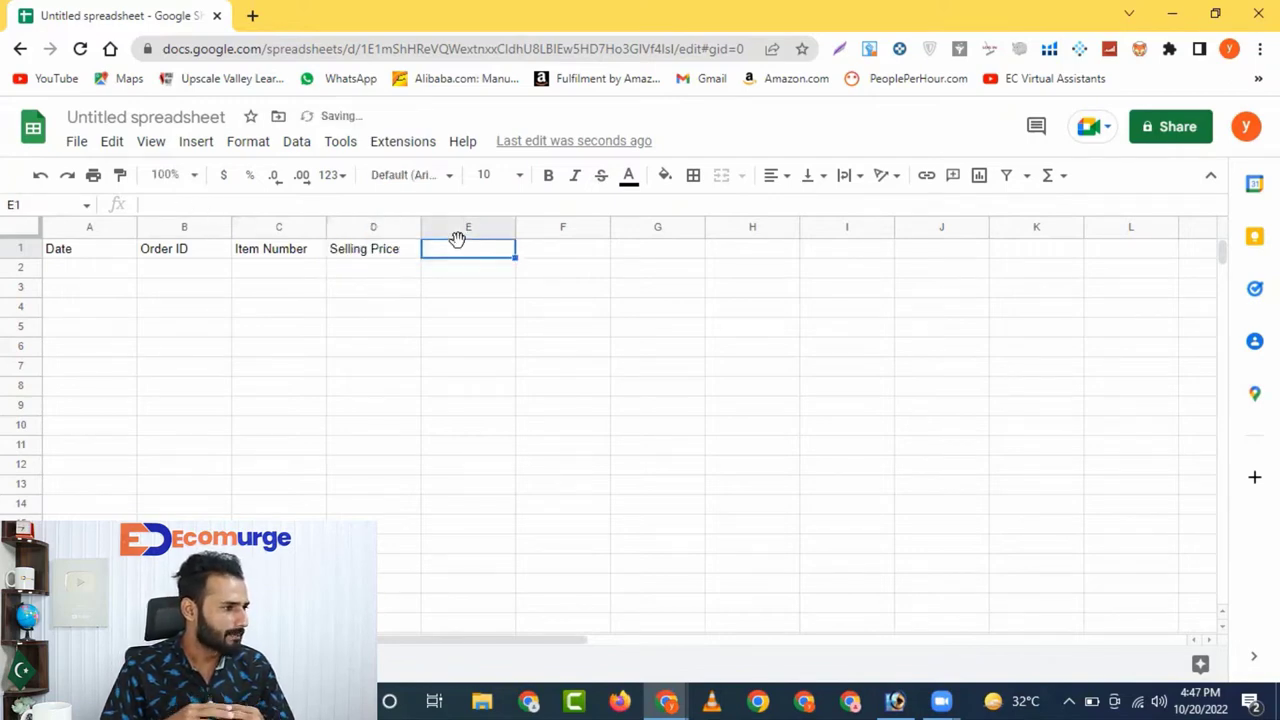
Add headers Vendor, Buying Cost, Facebook Fees, Profit and ROI, then Vendor Order ID in J1
{"action": "type", "text": "Vendo"}
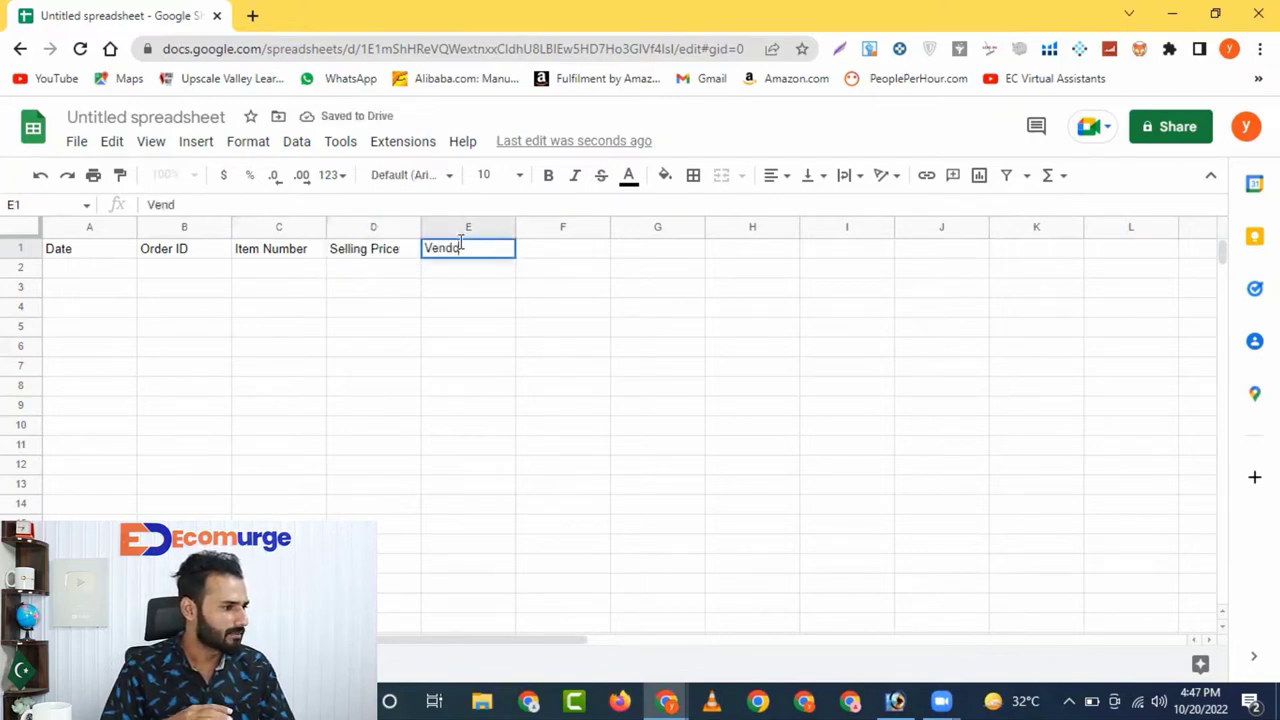
{"action": "type", "text": "r"}
{"action": "left_click", "coordinate": [546, 248]}
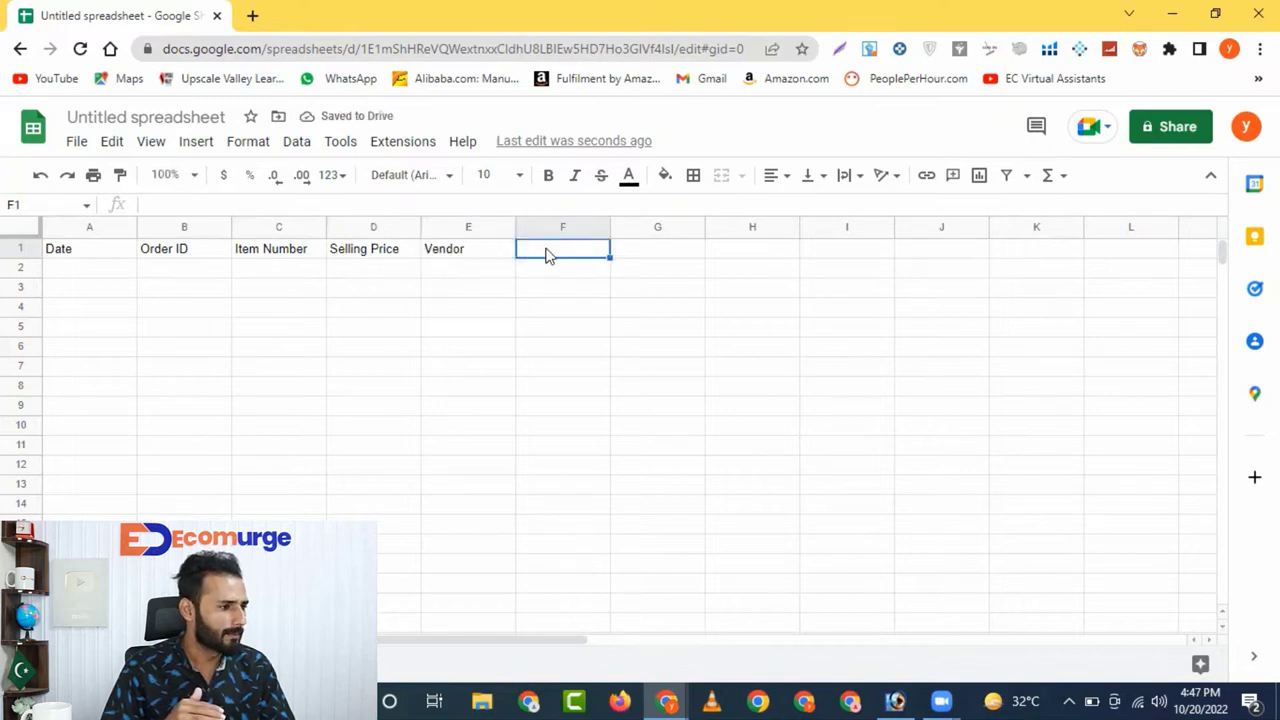
{"action": "type", "text": "Buying "}
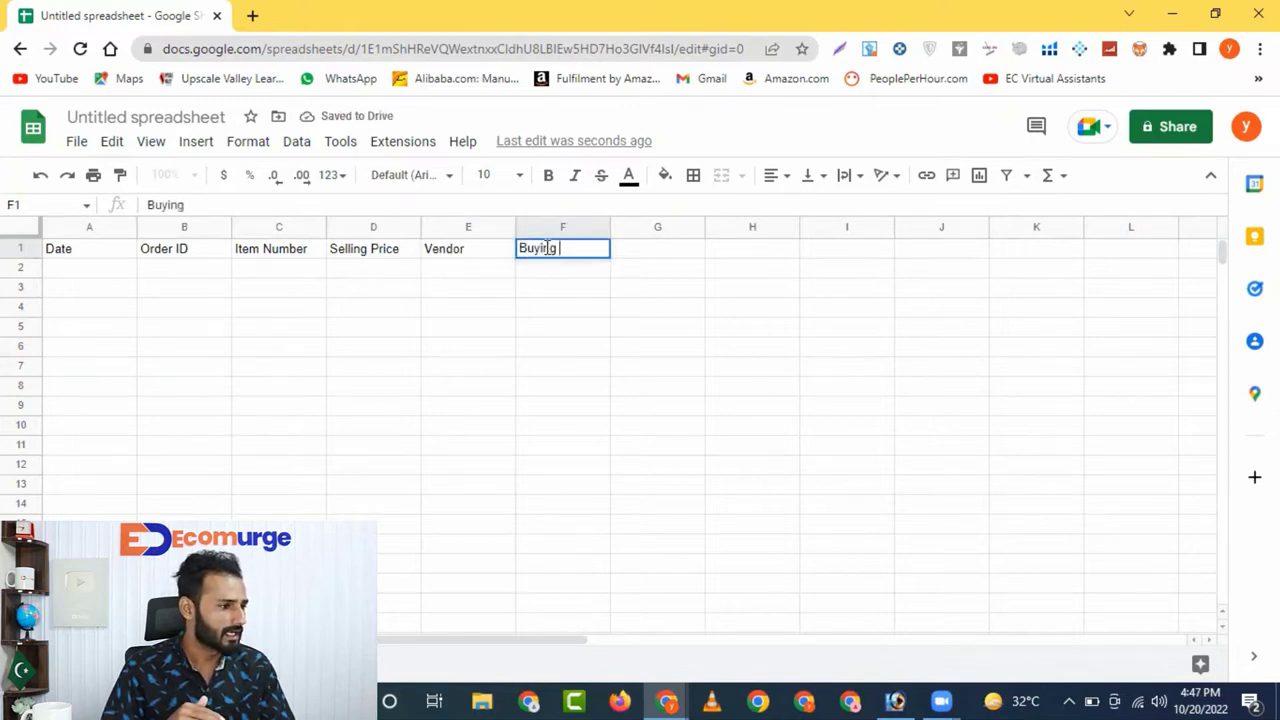
{"action": "type", "text": "Cost"}
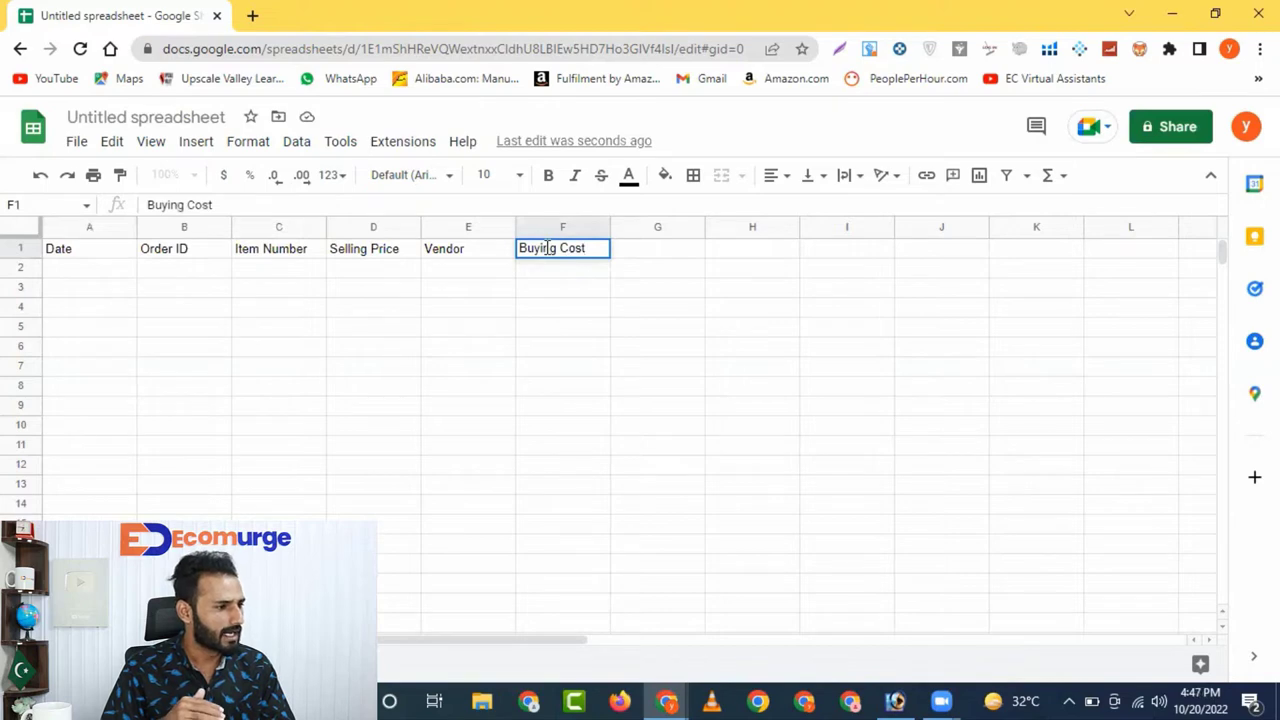
{"action": "left_click", "coordinate": [672, 256]}
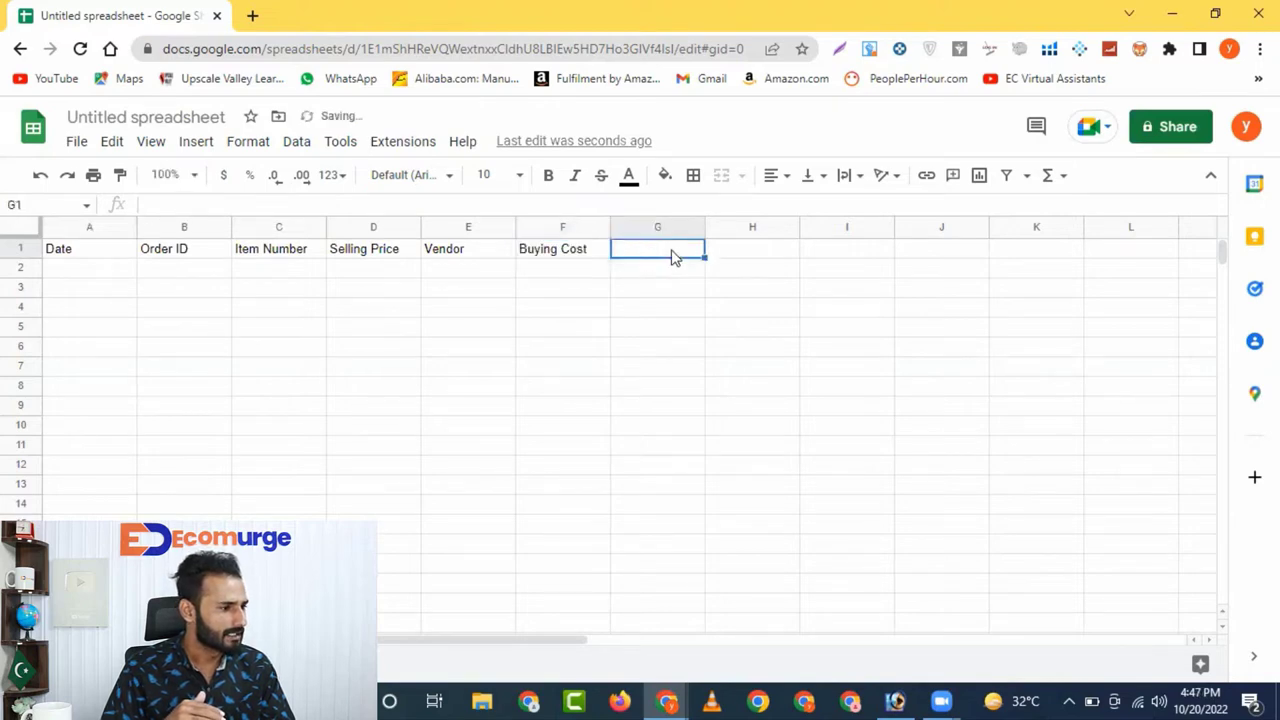
{"action": "type", "text": "Facebook"}
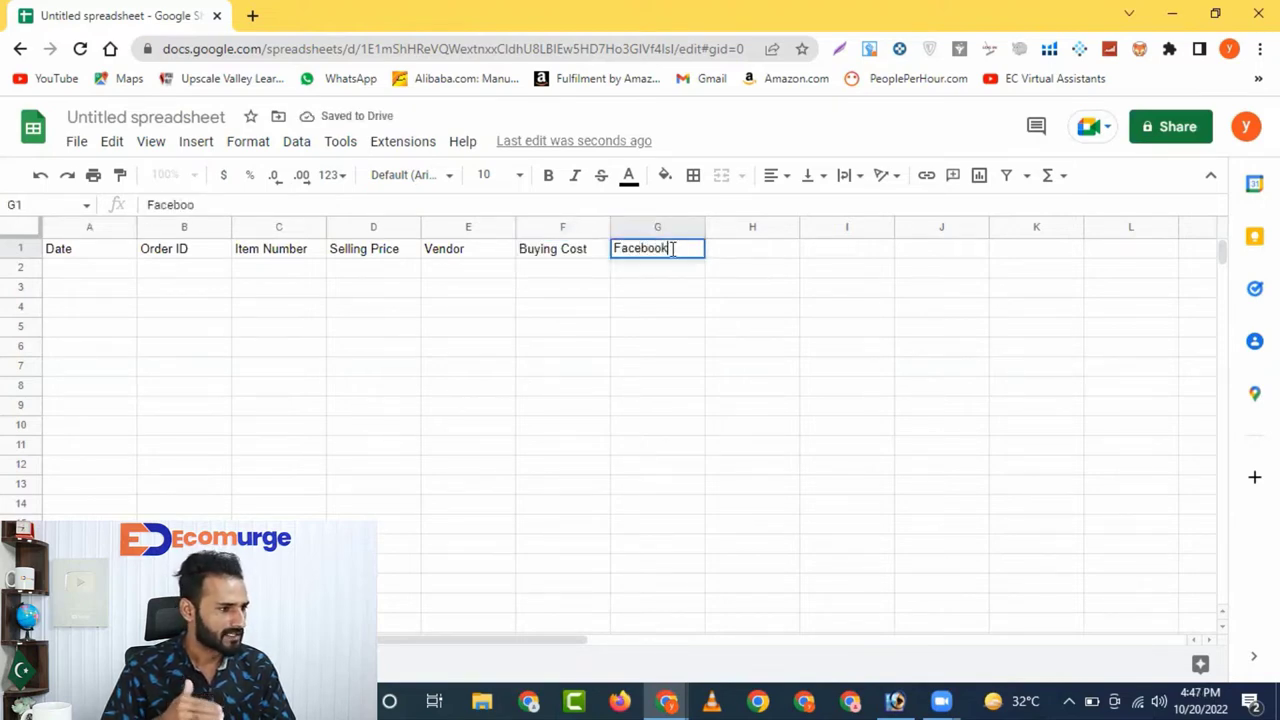
{"action": "type", "text": " Fees"}
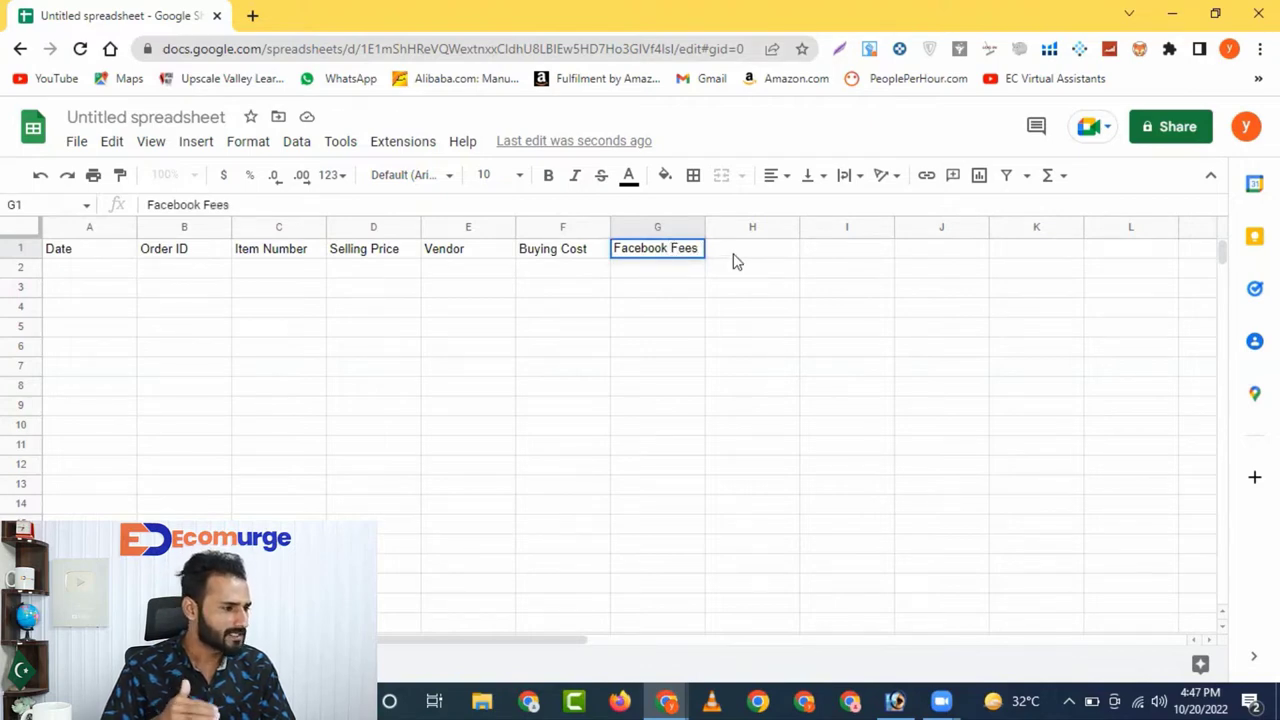
{"action": "left_click", "coordinate": [735, 261]}
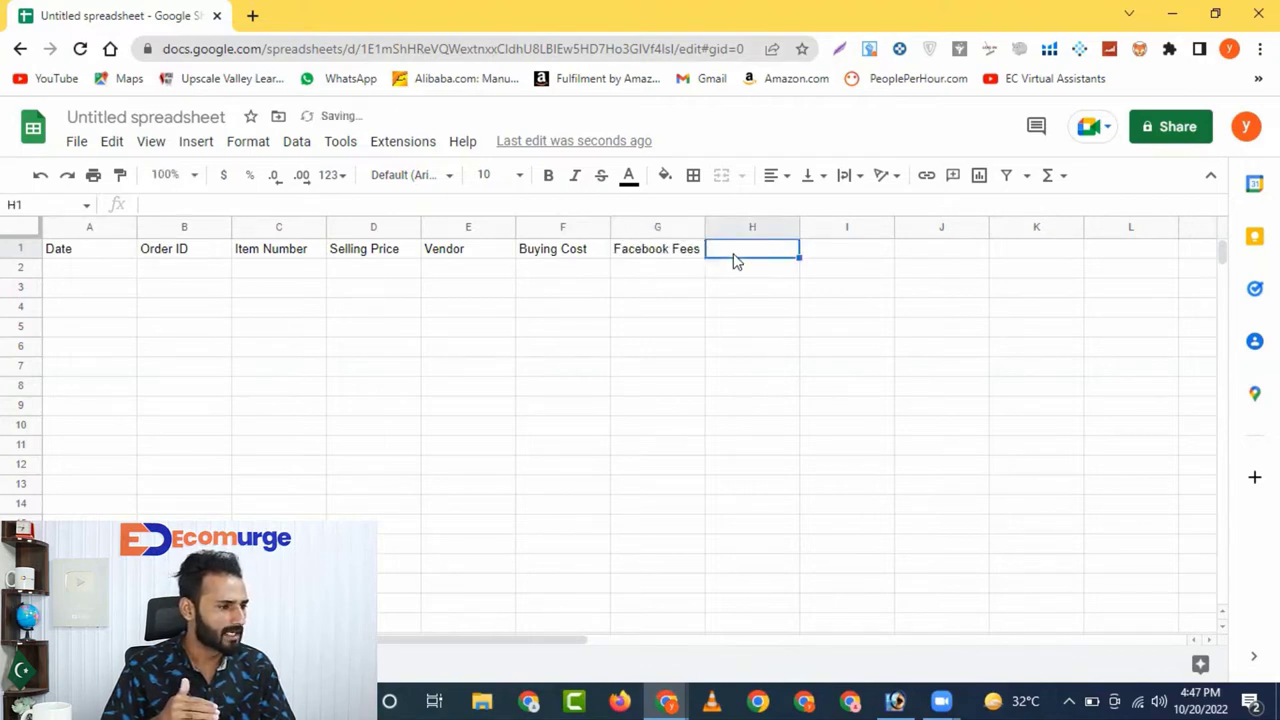
{"action": "type", "text": "Pr"}
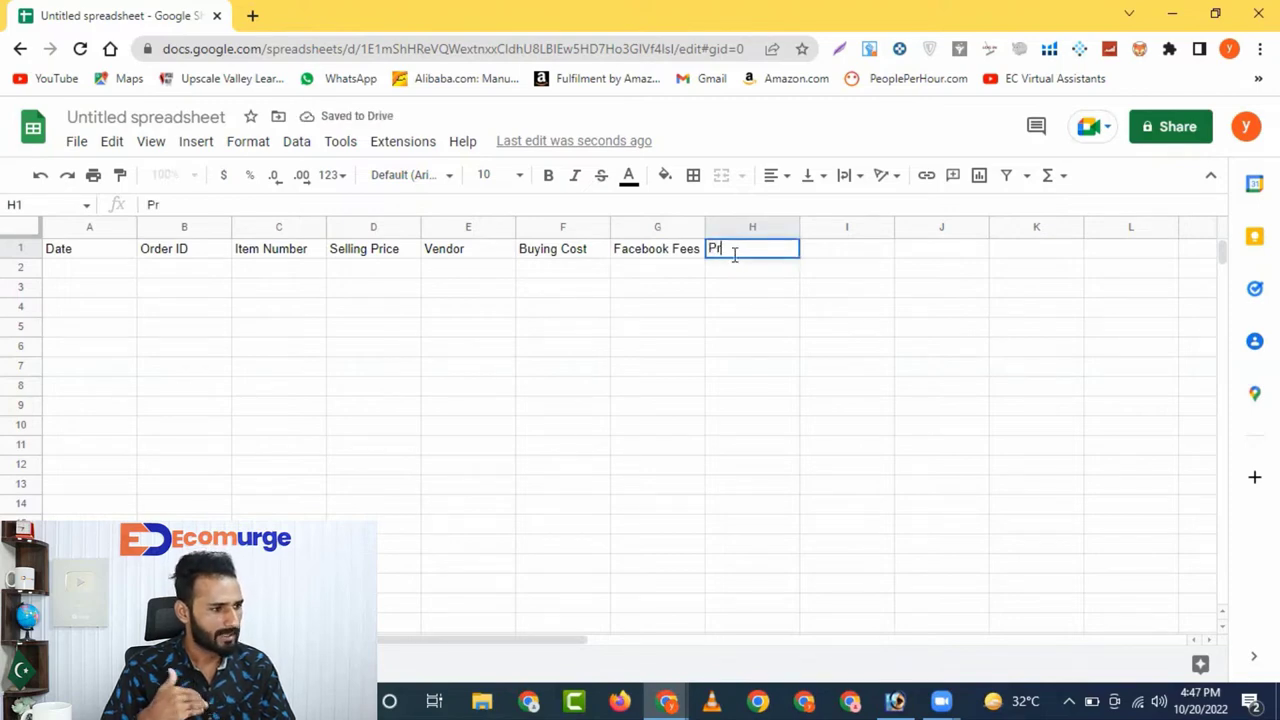
{"action": "type", "text": "ofit"}
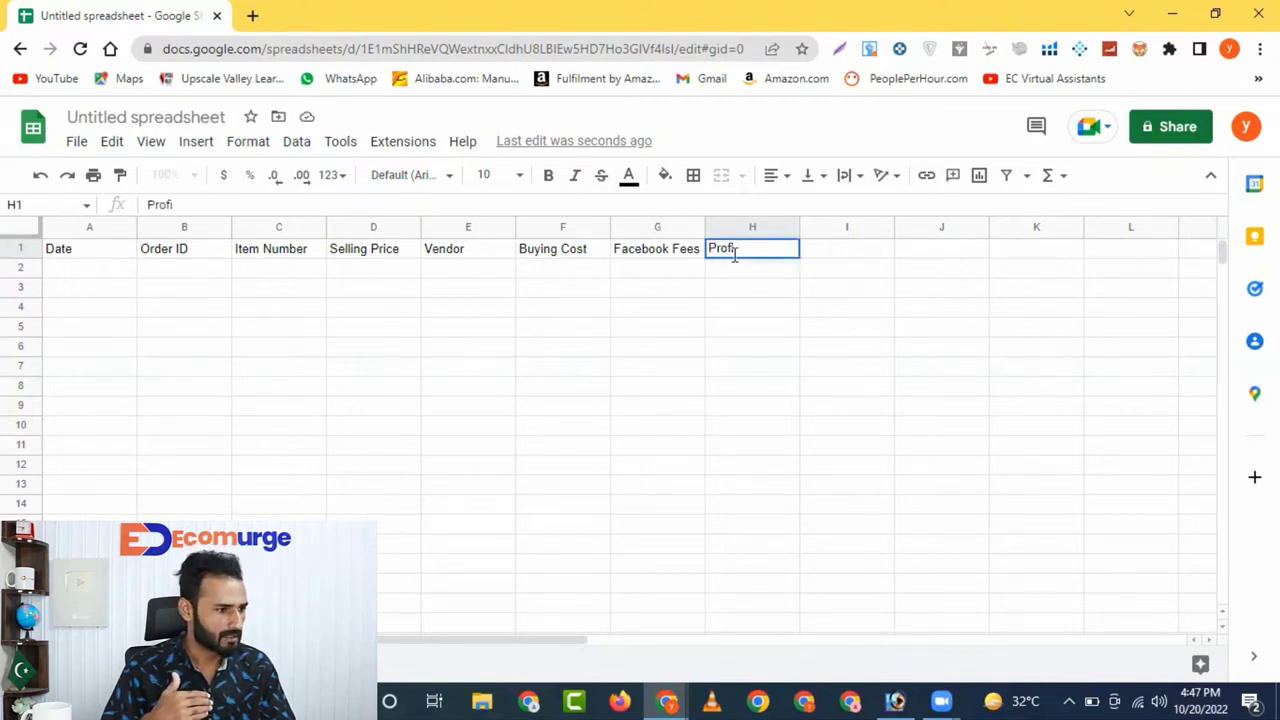
{"action": "left_click", "coordinate": [811, 259]}
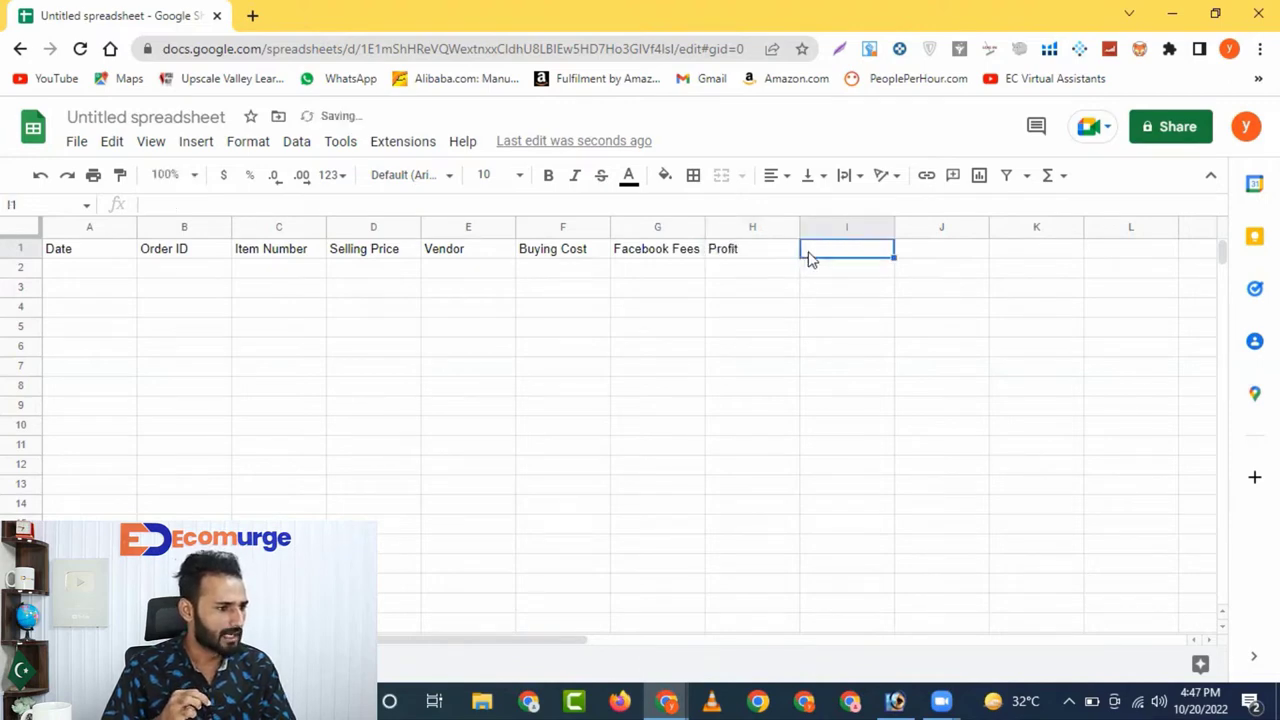
{"action": "type", "text": "Roi"}
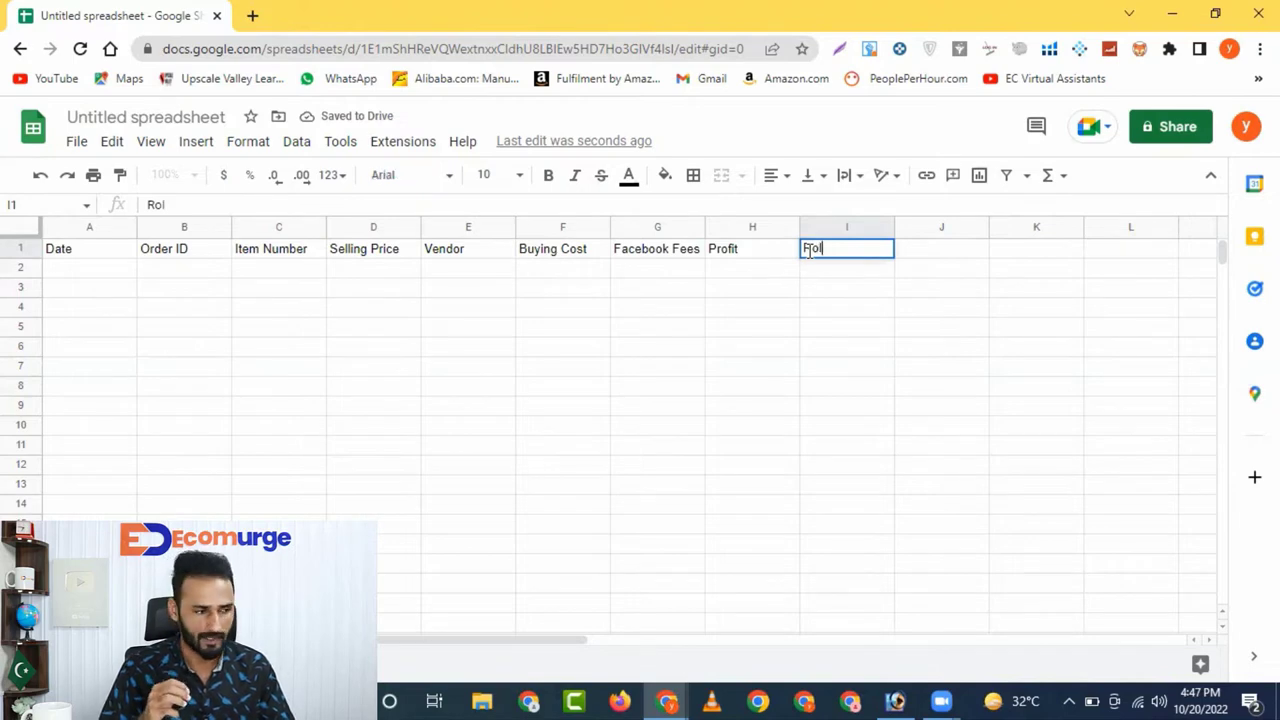
{"action": "key", "text": "BackSpace"}
{"action": "key", "text": "BackSpace"}
{"action": "type", "text": "O"}
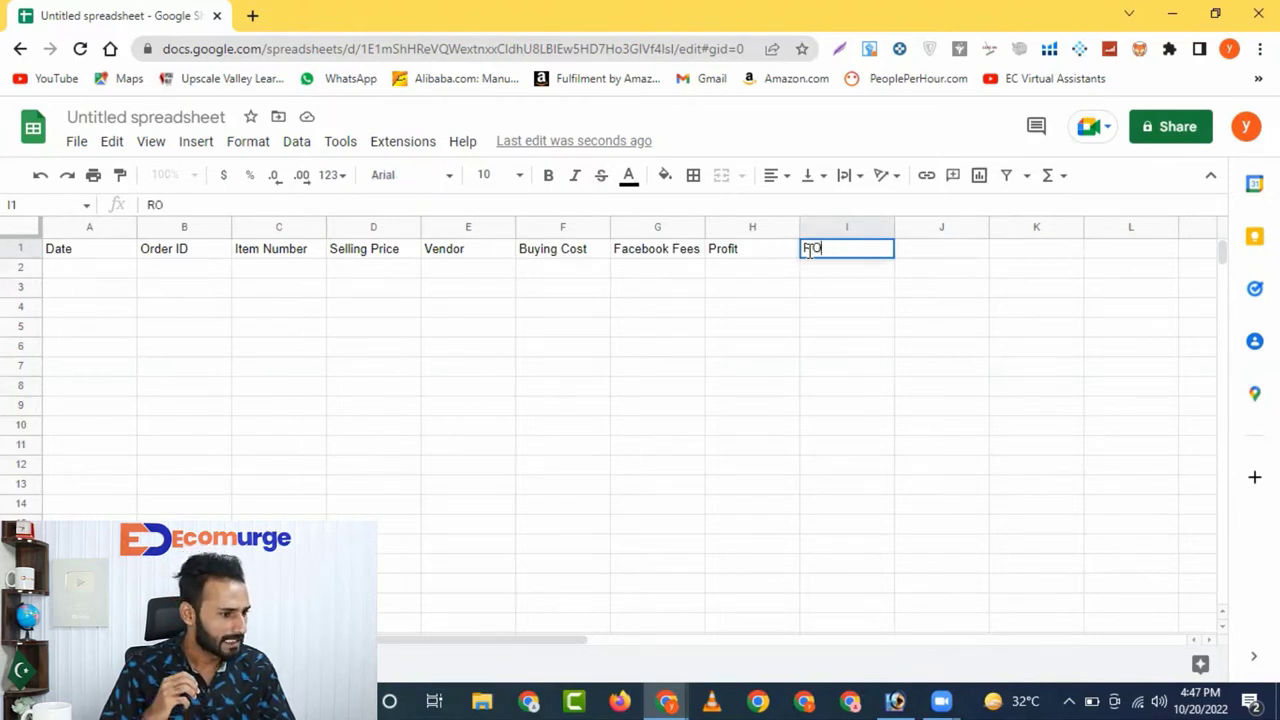
{"action": "type", "text": "I"}
{"action": "key", "text": "Tab"}
{"action": "type", "text": "Vend"}
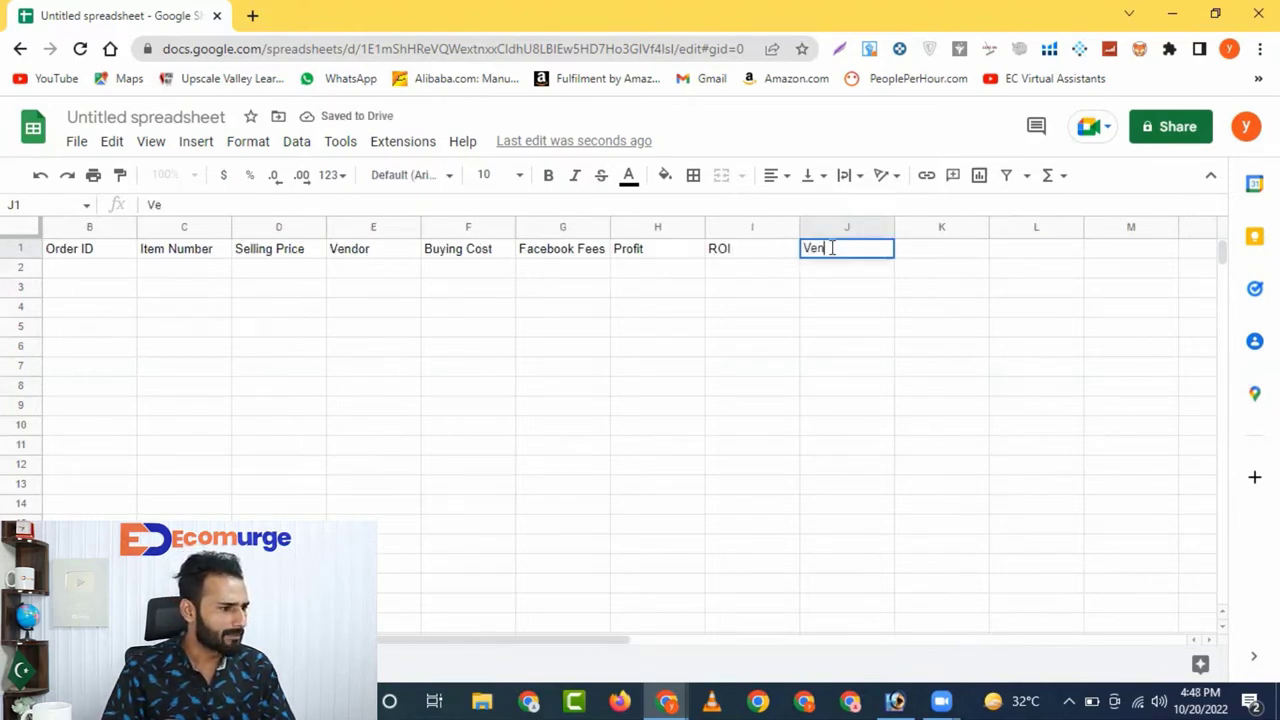
{"action": "type", "text": "or"}
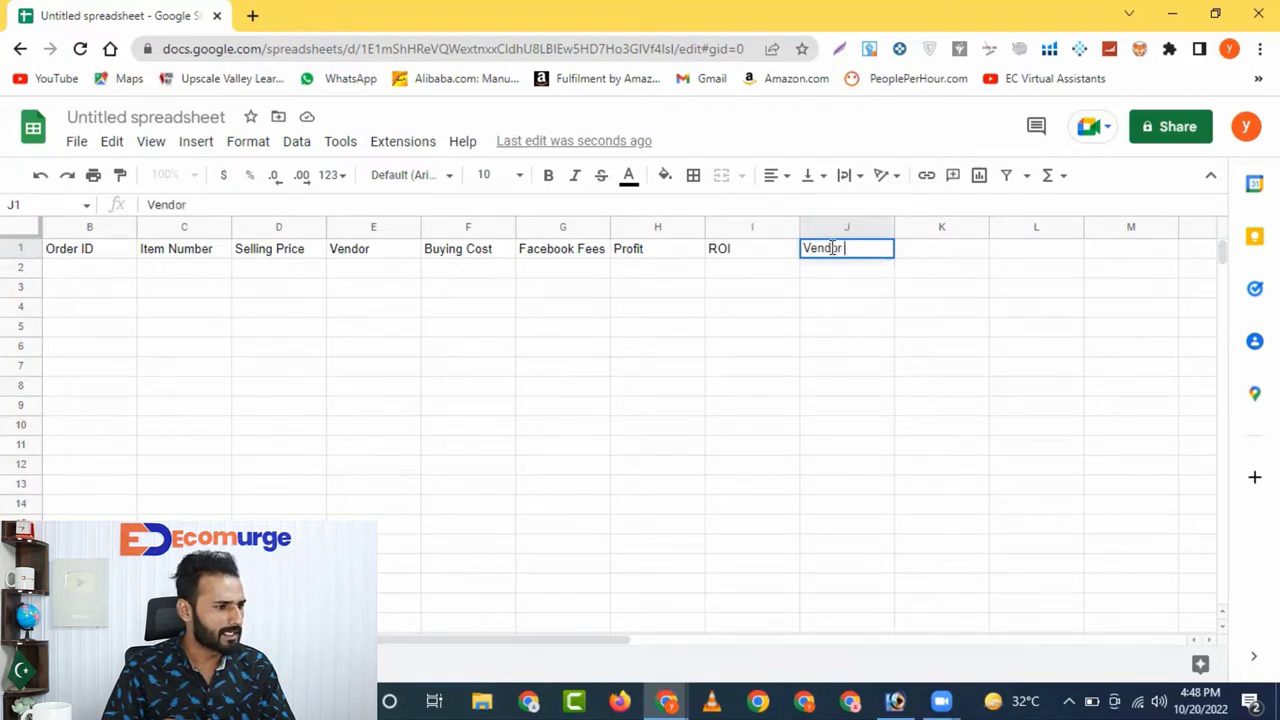
{"action": "type", "text": " Ord"}
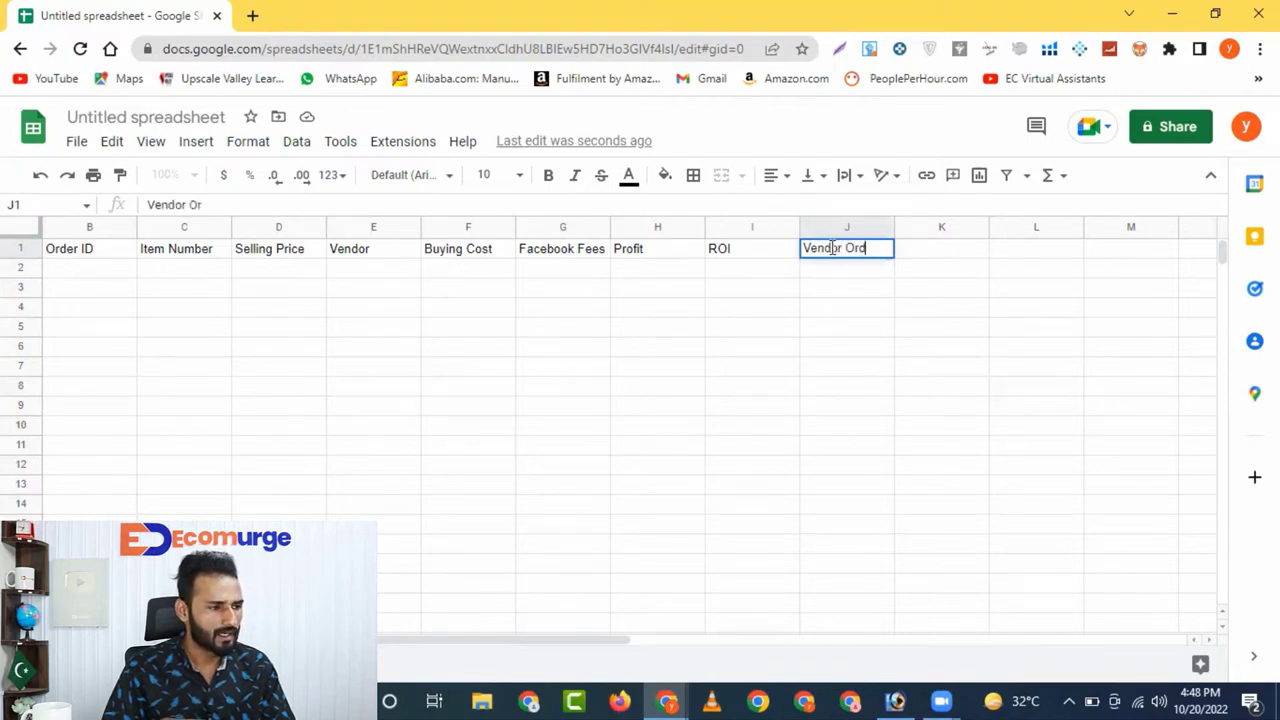
{"action": "type", "text": "er I"}
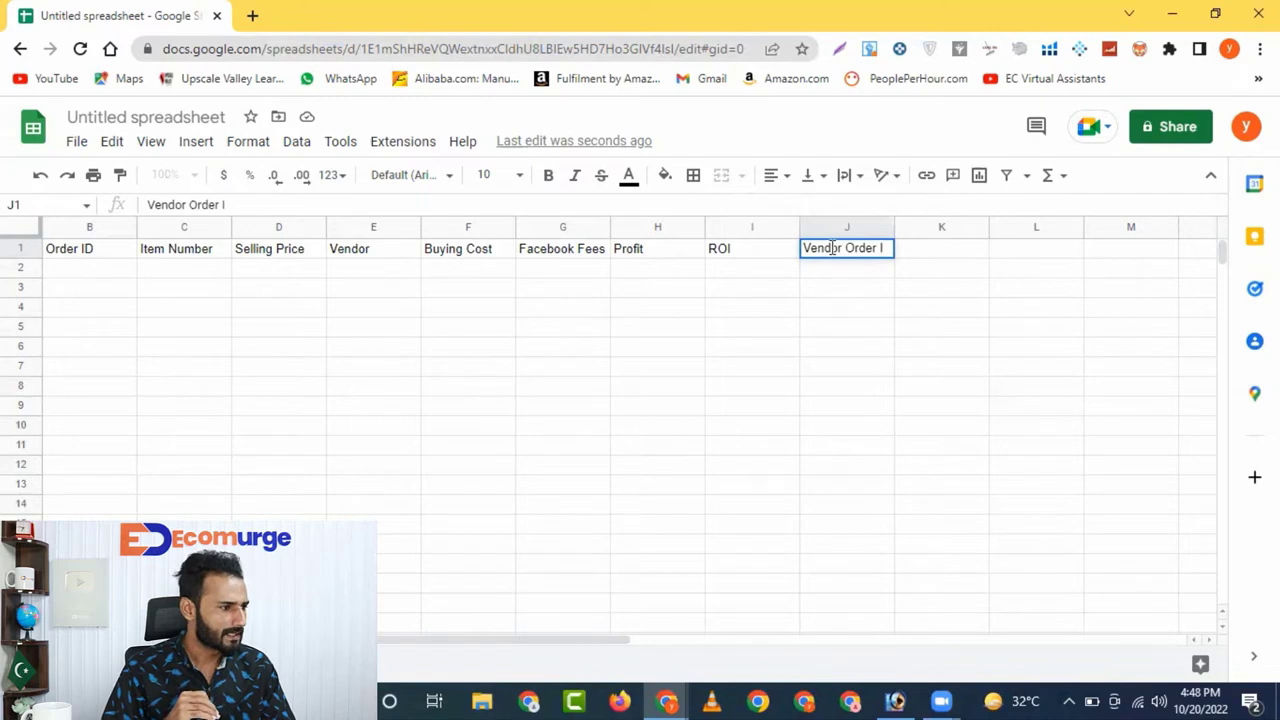
{"action": "type", "text": "D"}
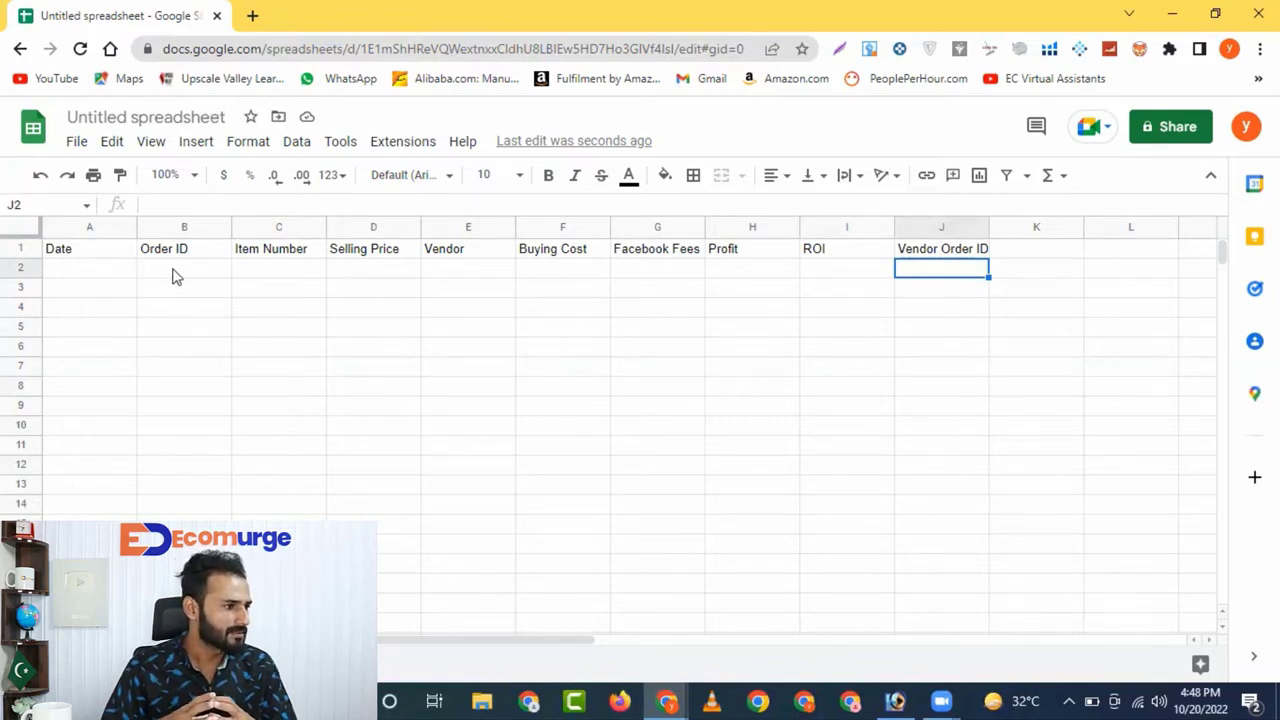
Enter Selling Price 25, Buying Cost 15 and Vendor WM in row 2
{"action": "left_click", "coordinate": [378, 274]}
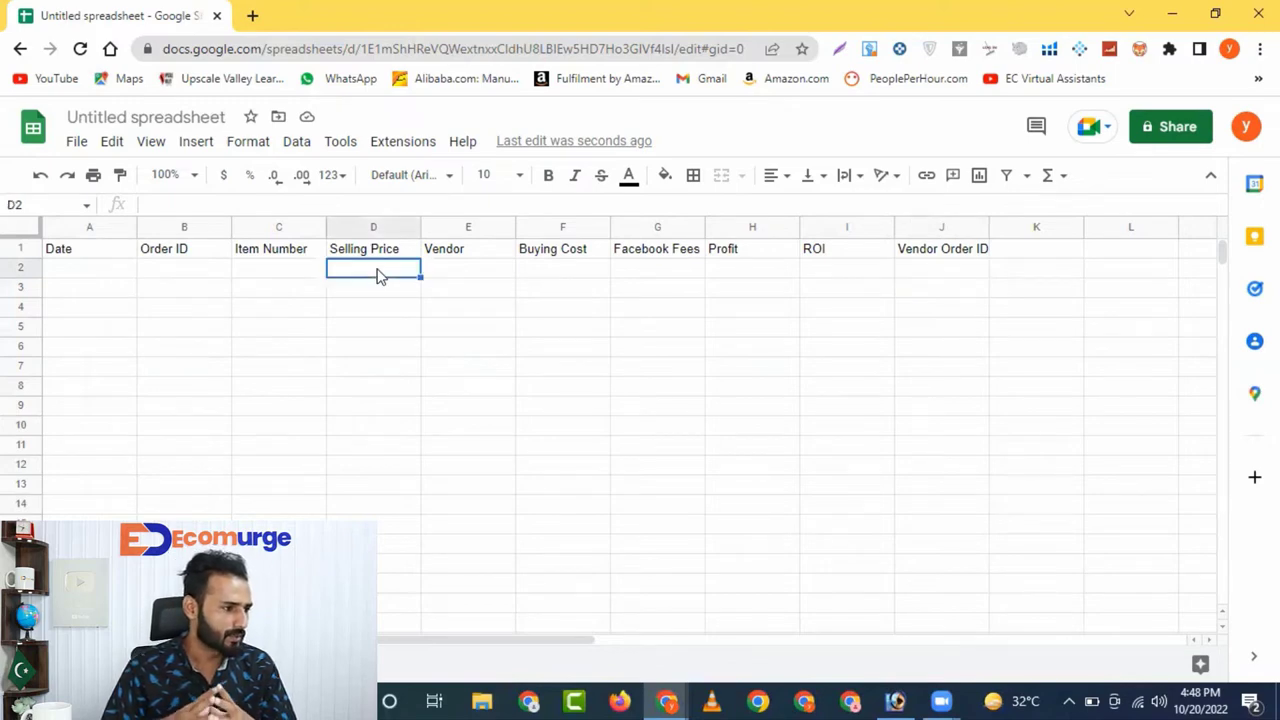
{"action": "type", "text": "25"}
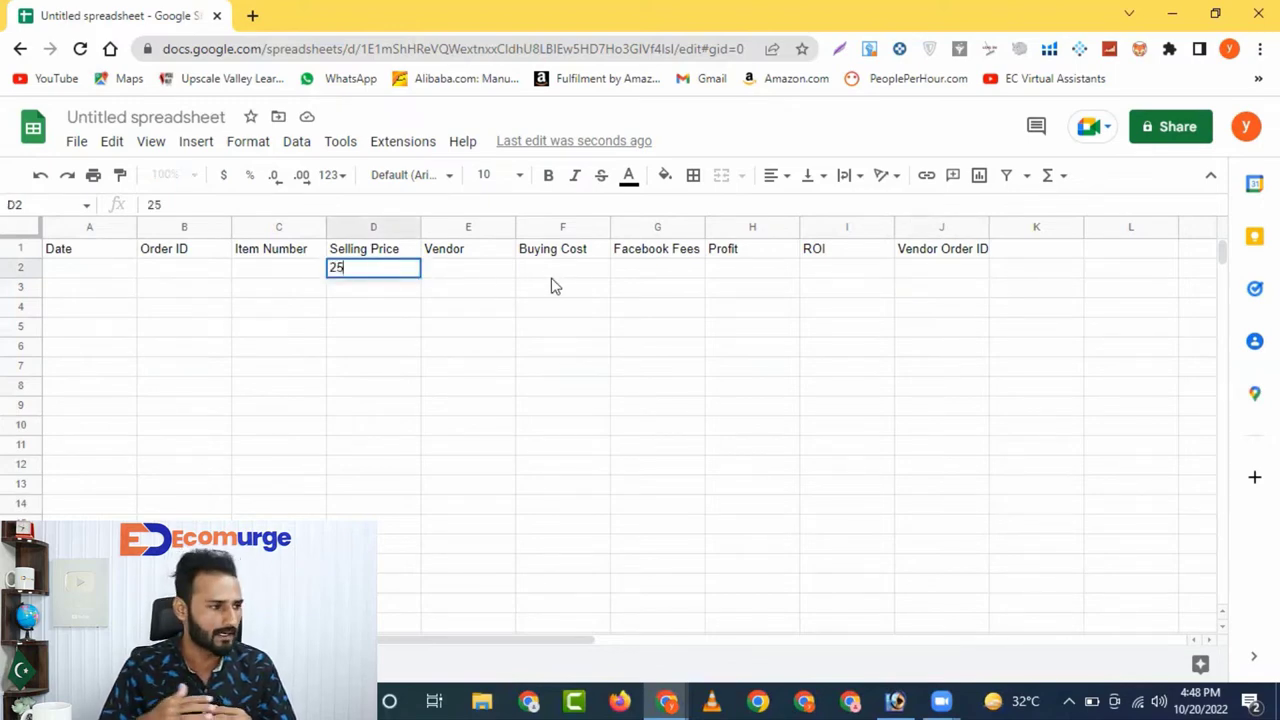
{"action": "left_click", "coordinate": [560, 274]}
{"action": "type", "text": "1"}
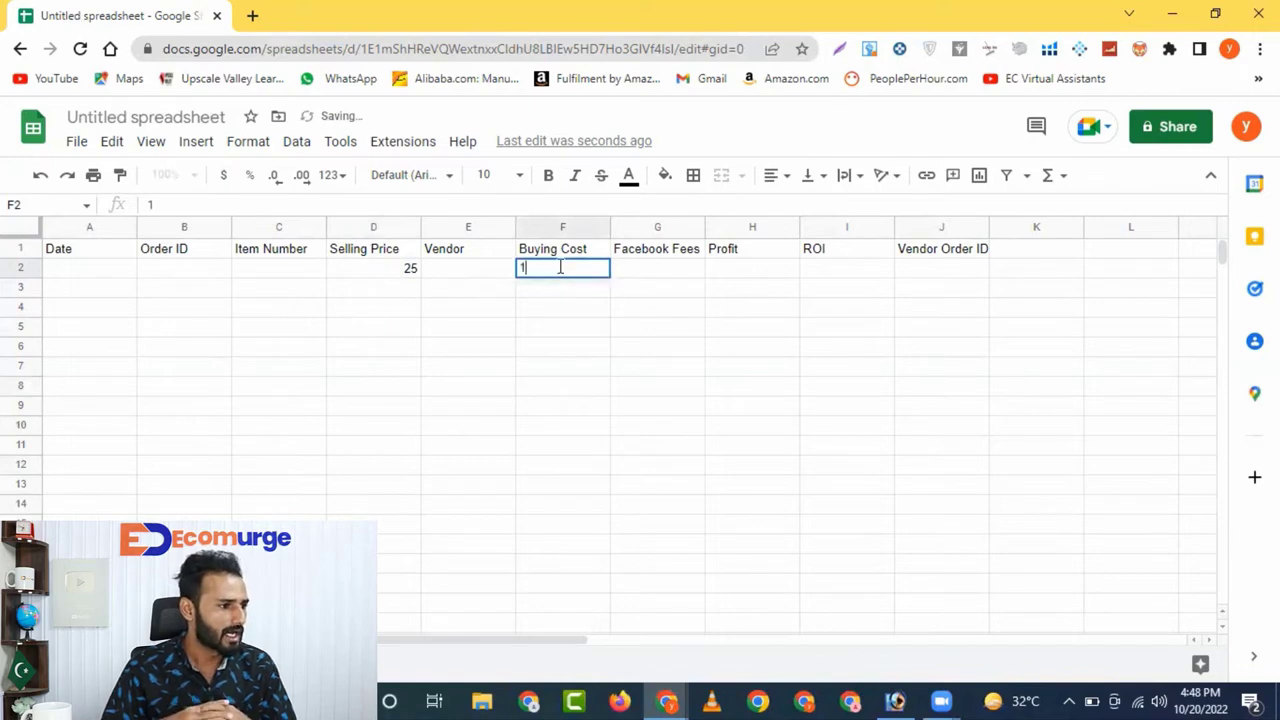
{"action": "type", "text": "5"}
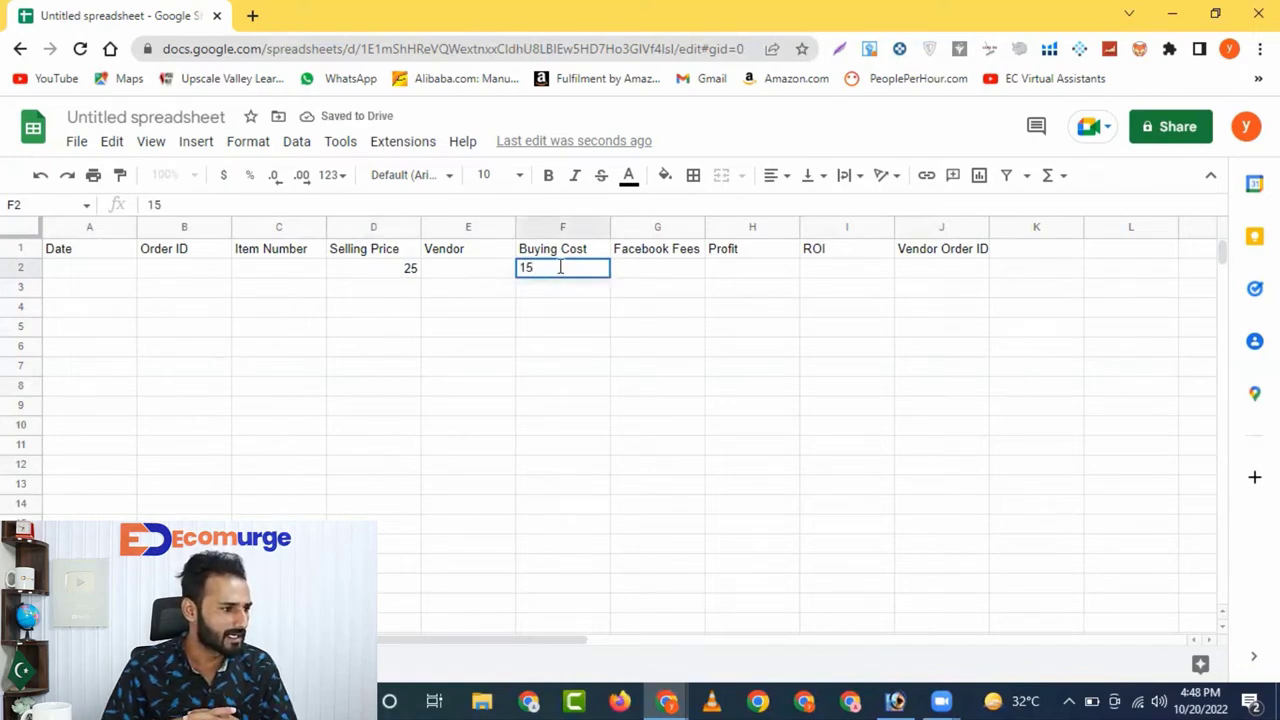
{"action": "left_click", "coordinate": [491, 274]}
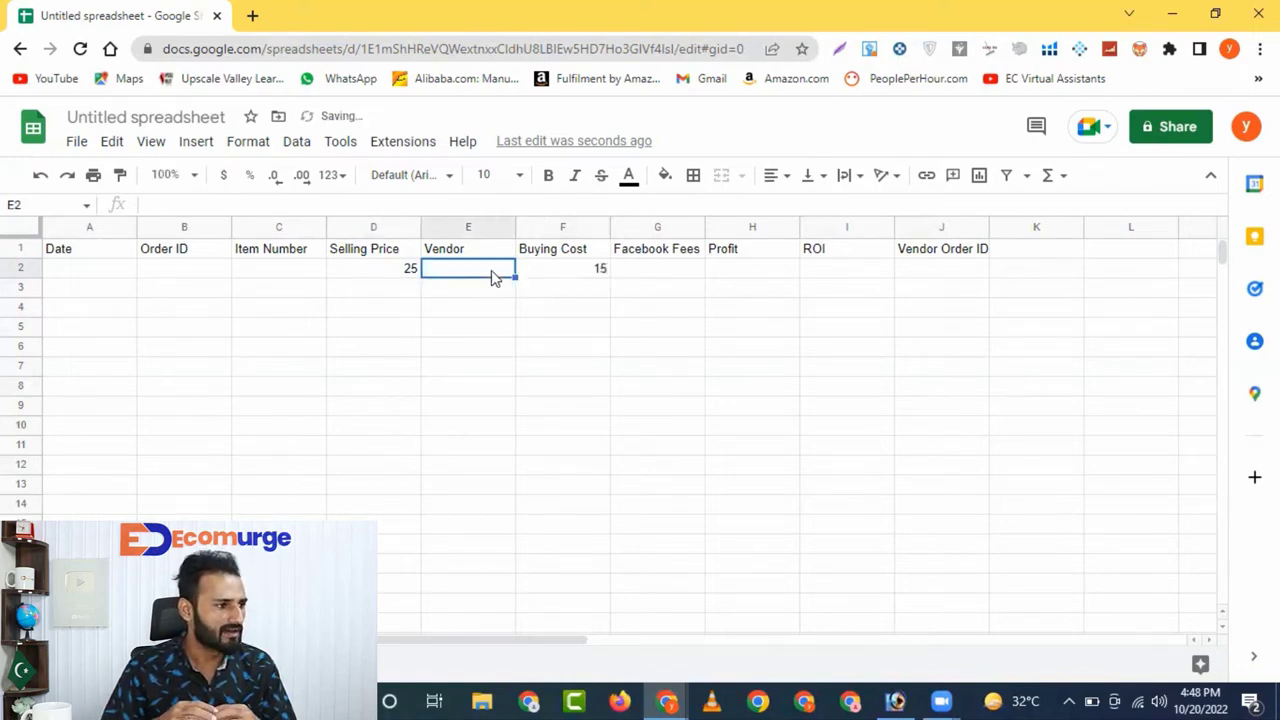
{"action": "type", "text": "WM"}
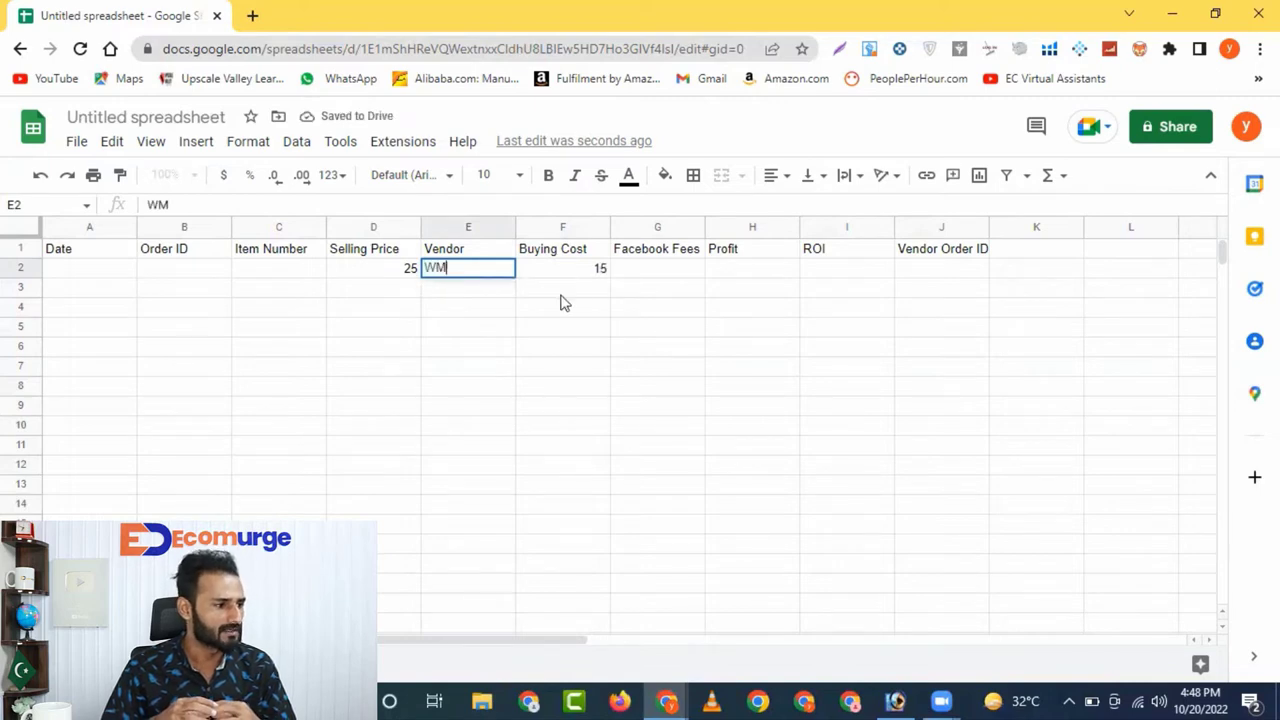
{"action": "left_click", "coordinate": [650, 276]}
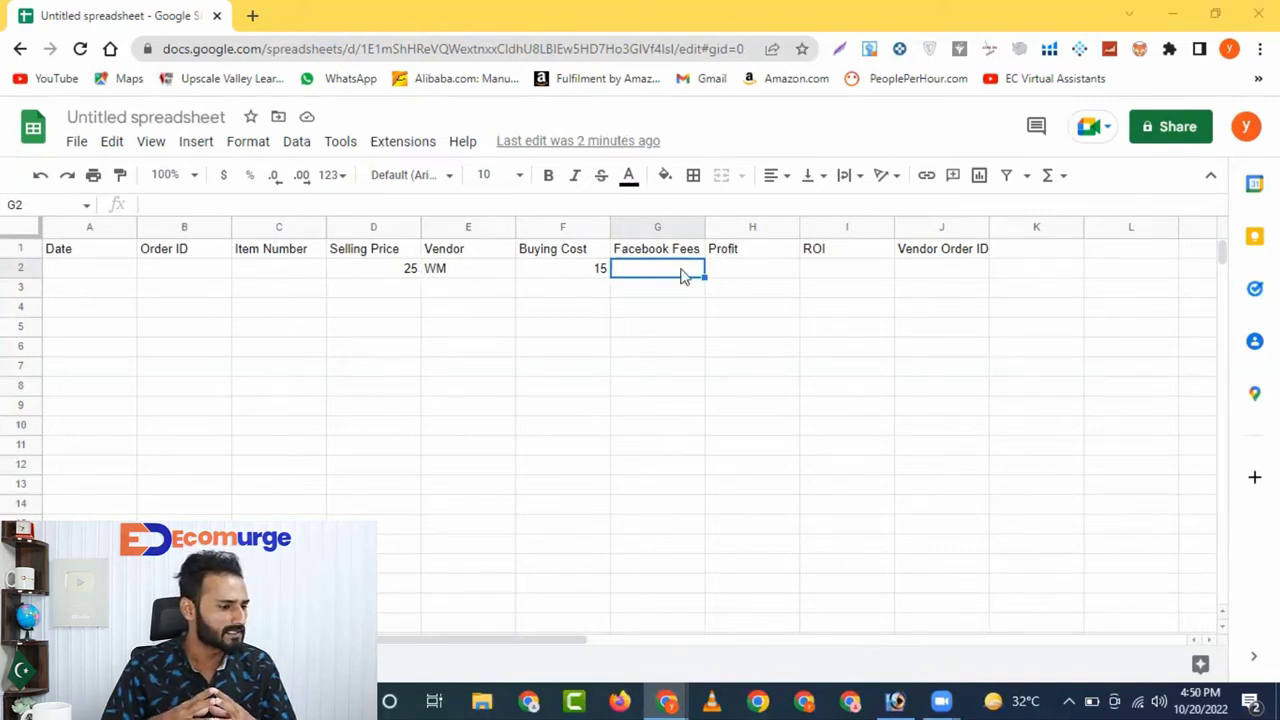
Enter =SUM(D2*0.05) in G2 so the Facebook Fees show 1.25
{"action": "type", "text": "="}
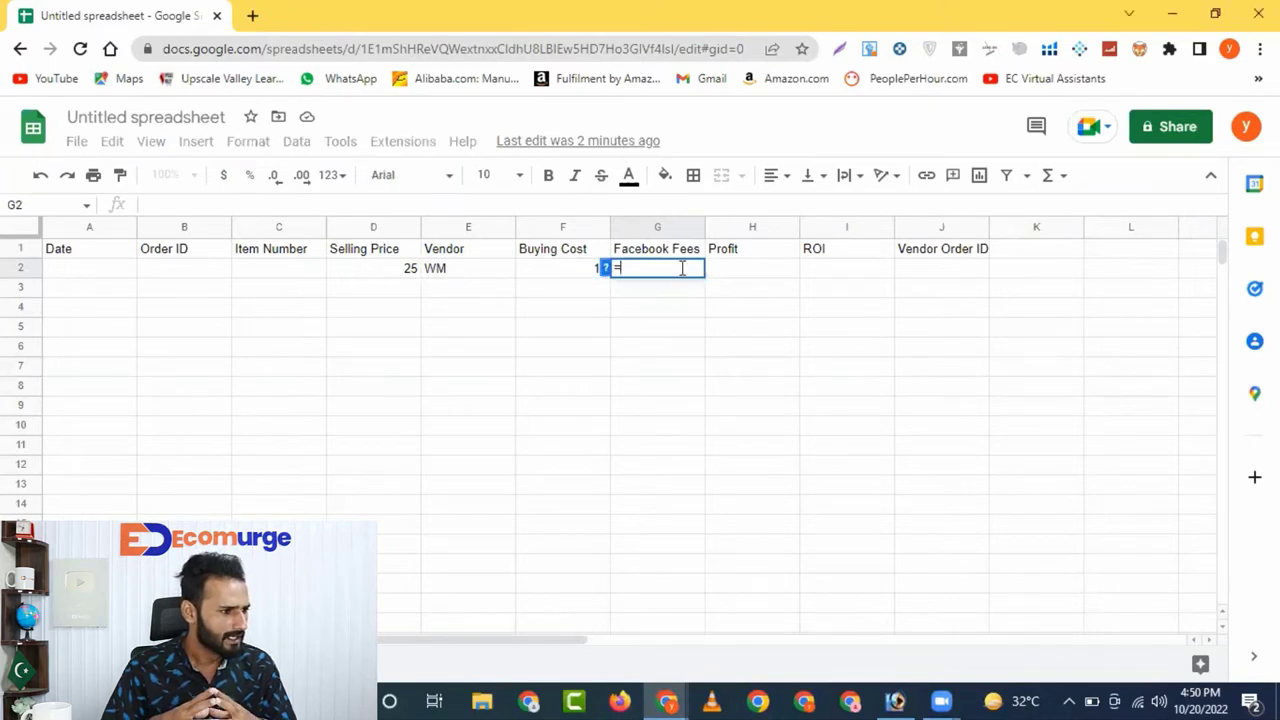
{"action": "type", "text": "SUM"}
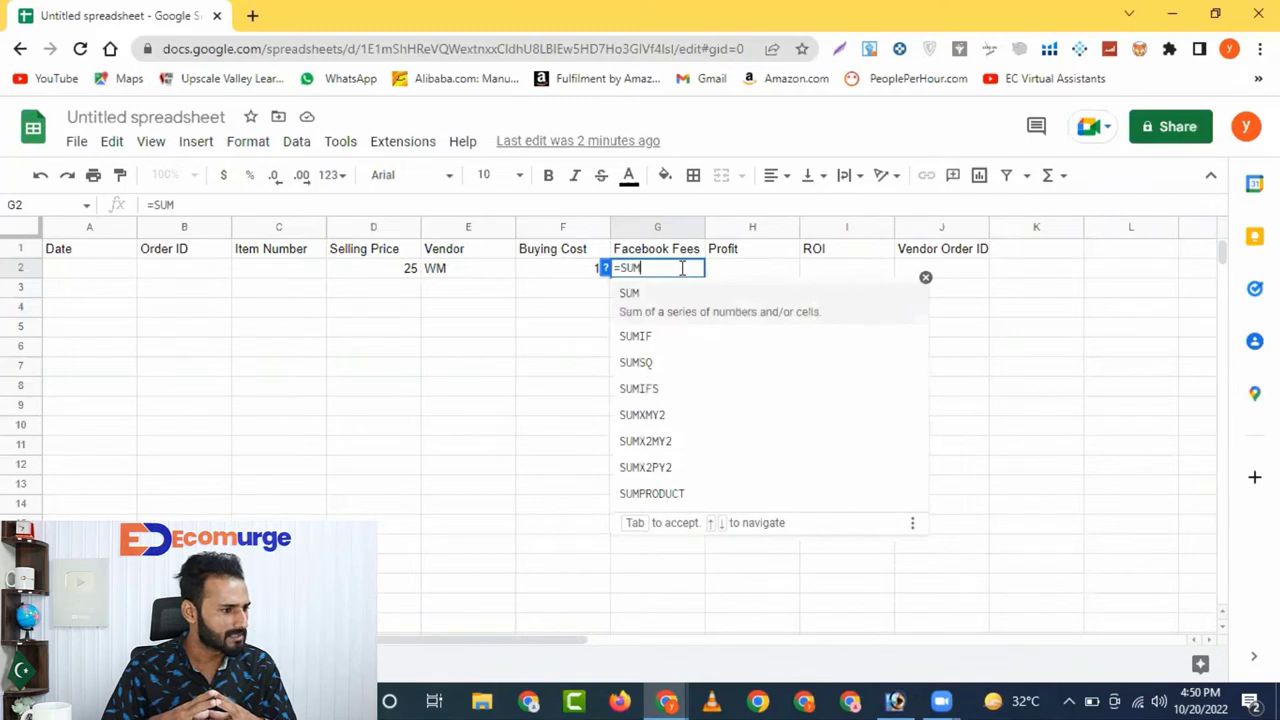
{"action": "type", "text": "("}
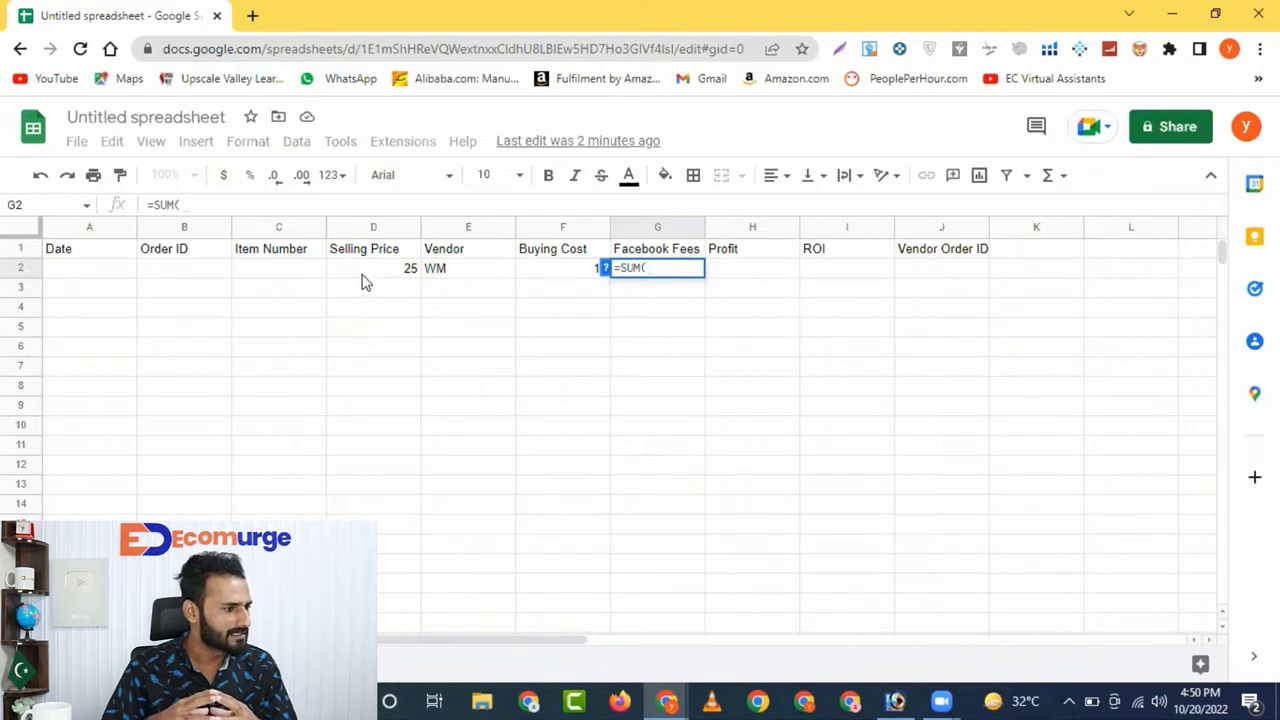
{"action": "left_click", "coordinate": [408, 269]}
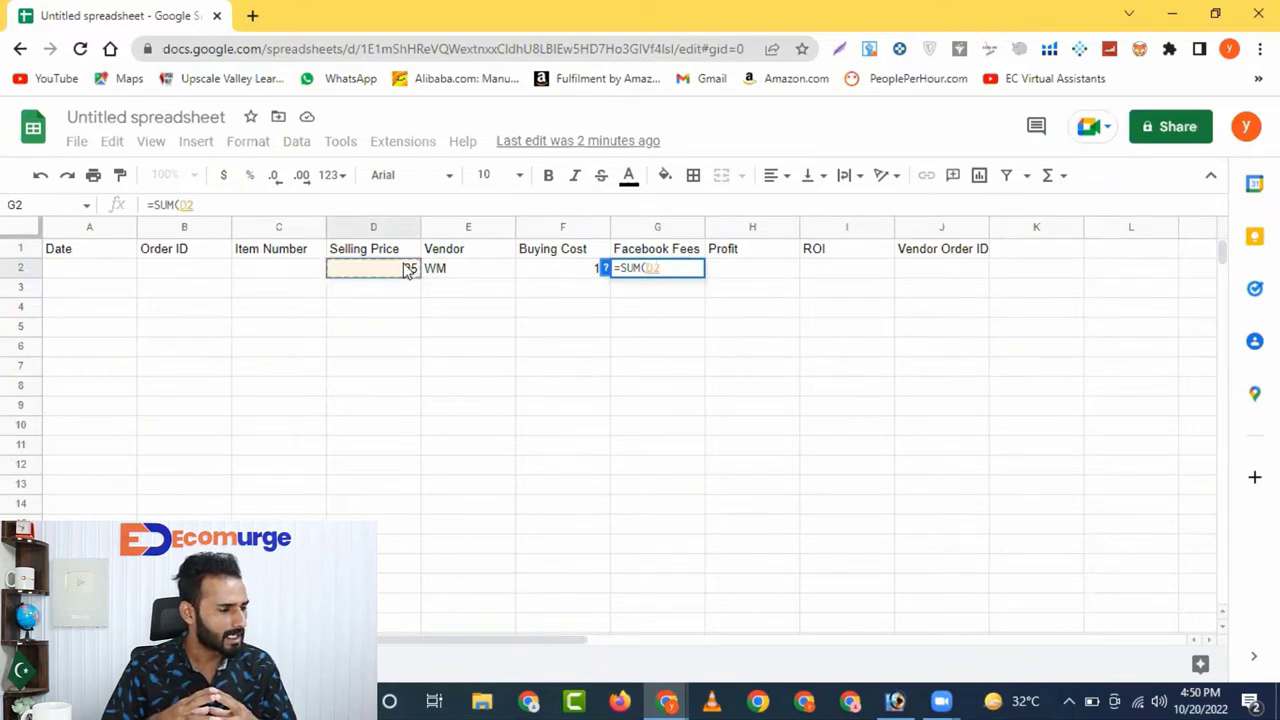
{"action": "type", "text": "*"}
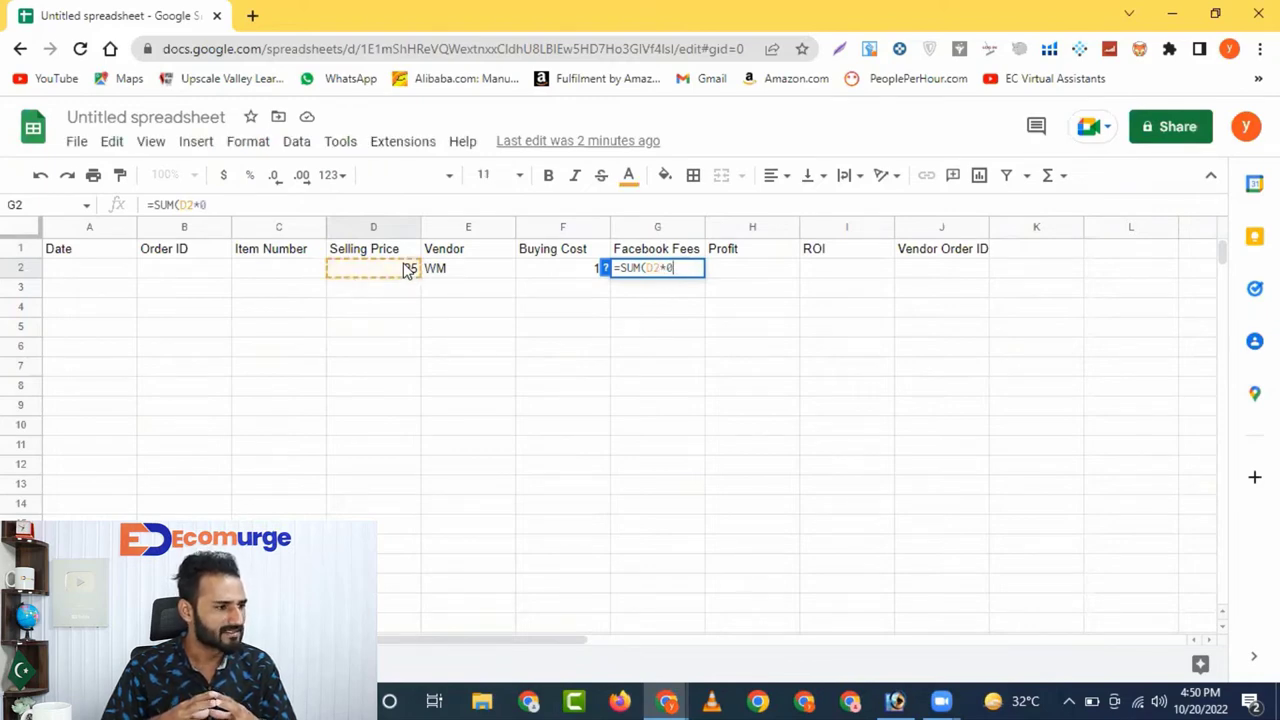
{"action": "type", "text": "0.05"}
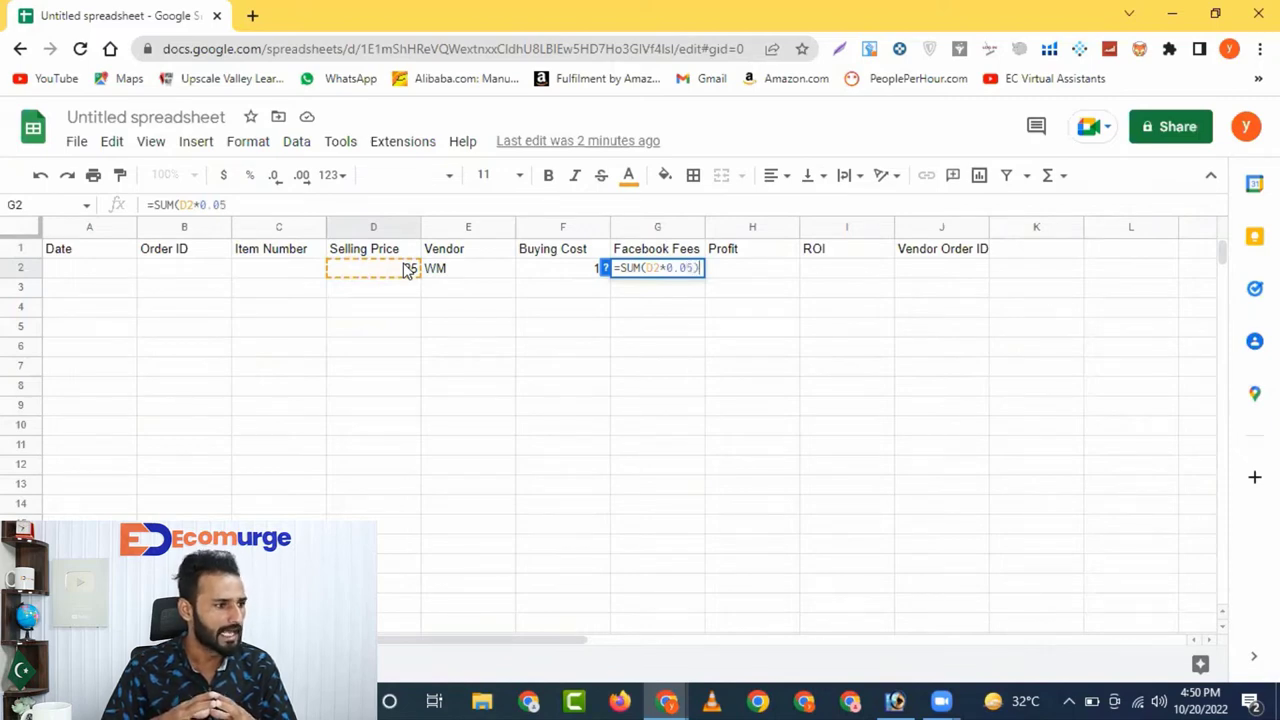
{"action": "type", "text": ")"}
{"action": "key", "text": "Return"}
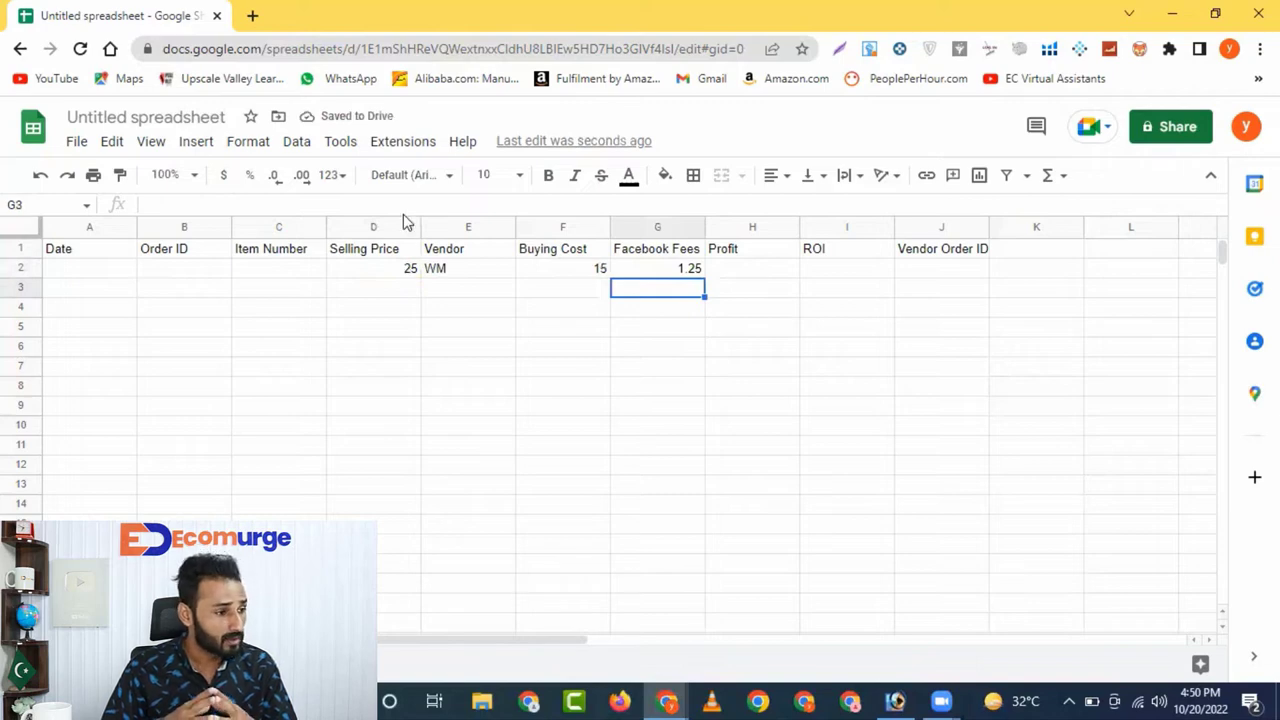
Enter =SUM(D2-(F2+G2)) in H2 so the Profit shows 8.75
{"action": "left_click", "coordinate": [753, 270]}
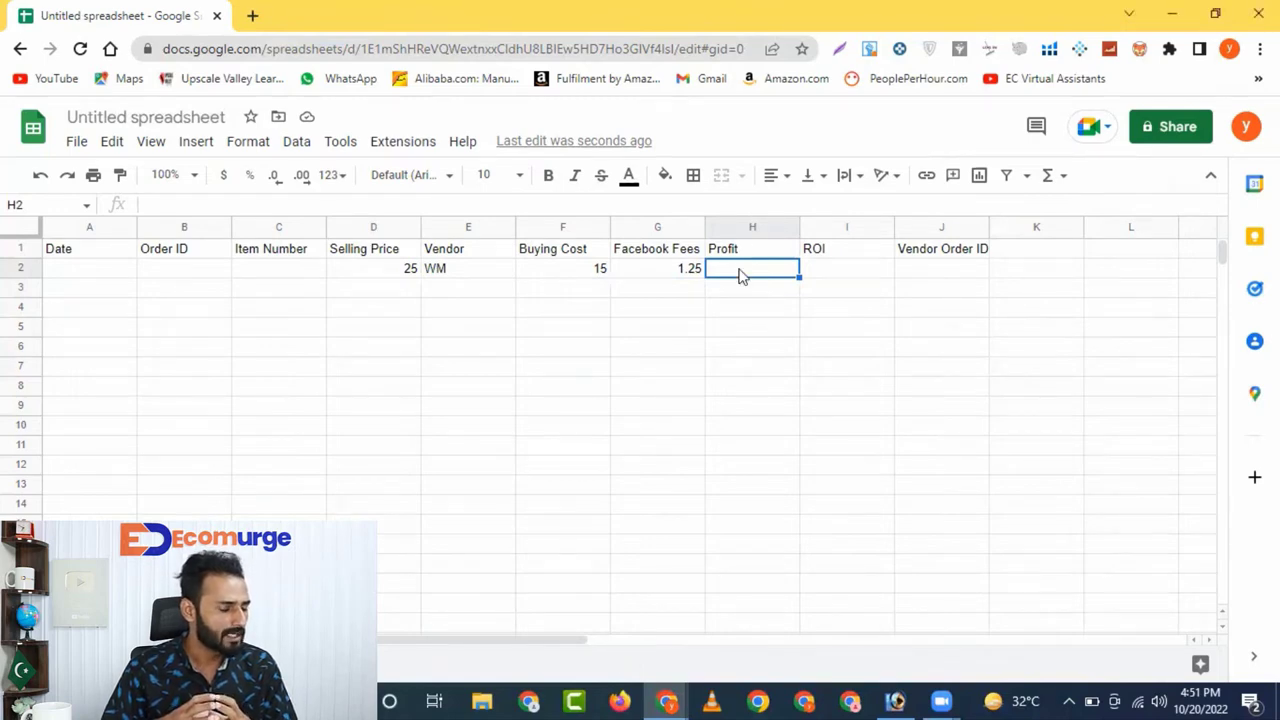
{"action": "type", "text": "="}
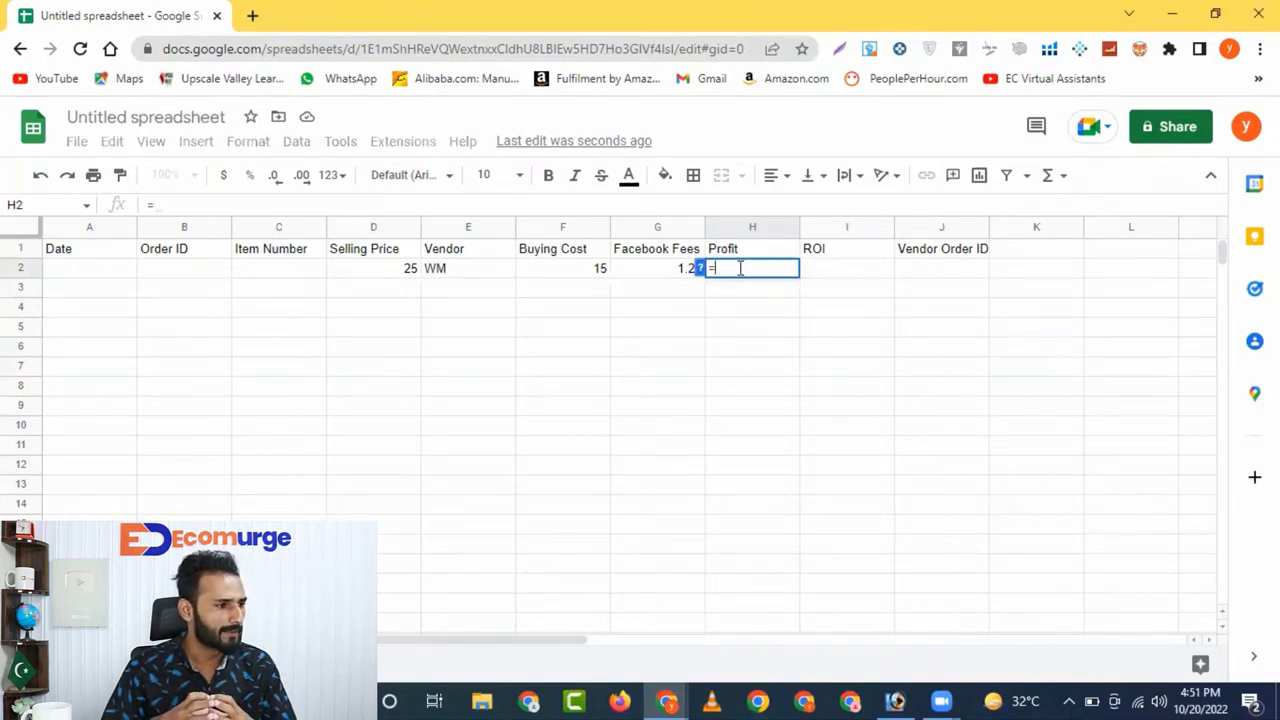
{"action": "type", "text": "Sum"}
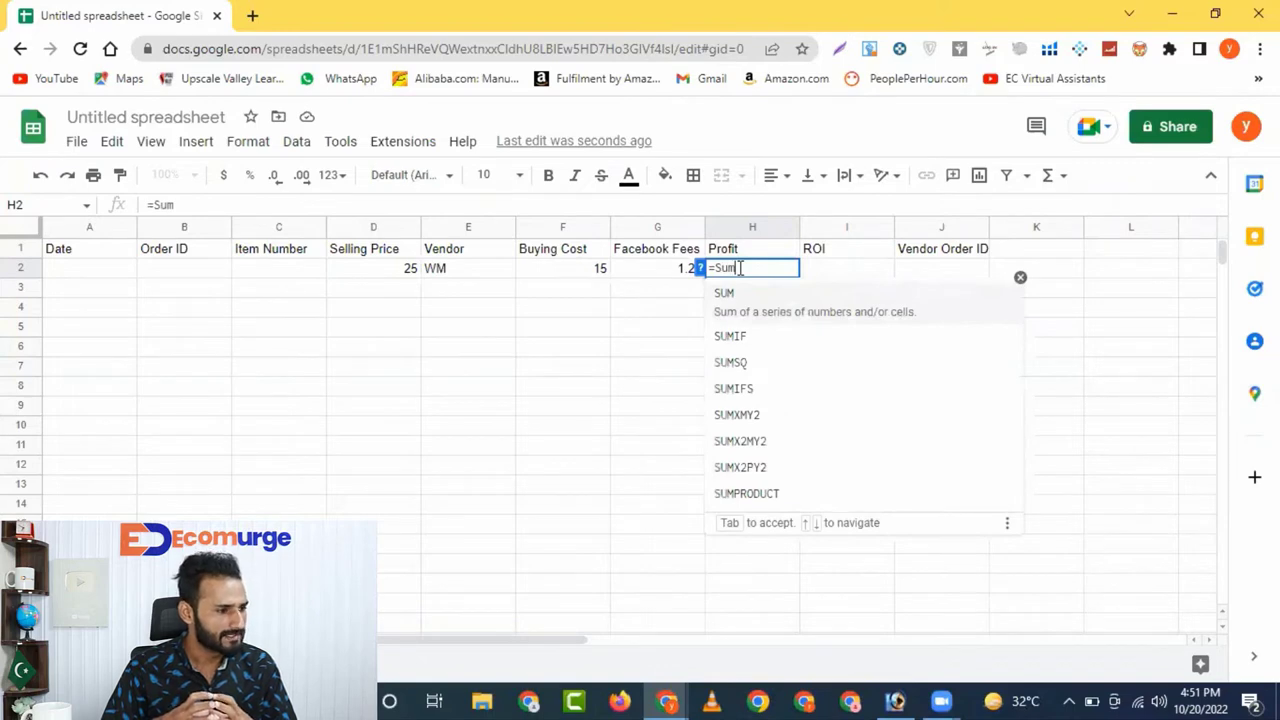
{"action": "key", "text": "BackSpace"}
{"action": "key", "text": "BackSpace"}
{"action": "key", "text": "BackSpace"}
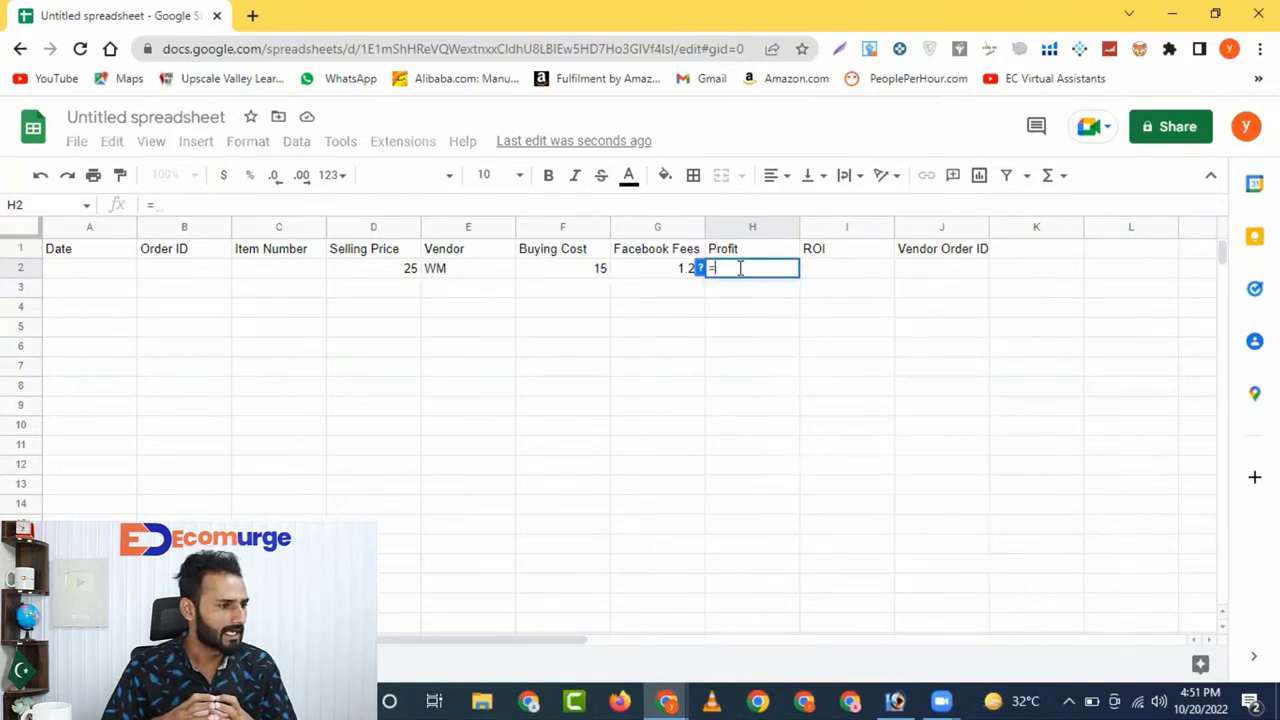
{"action": "type", "text": "SUM"}
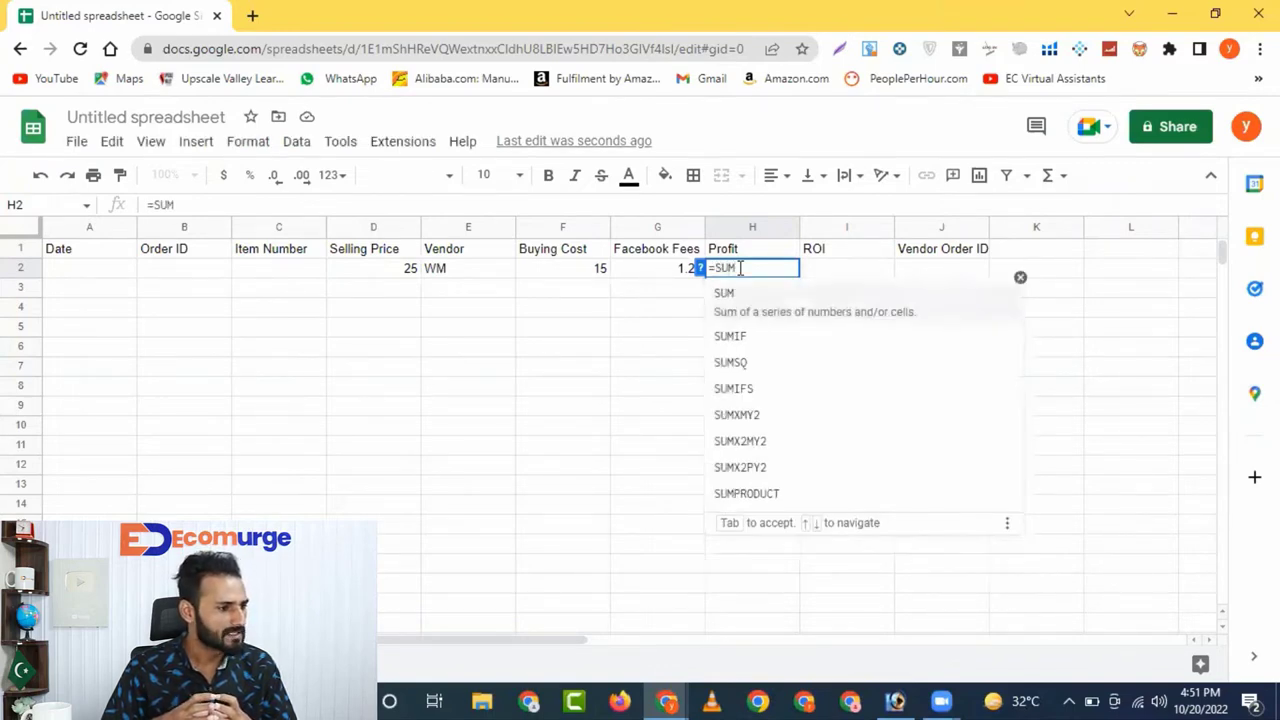
{"action": "type", "text": "("}
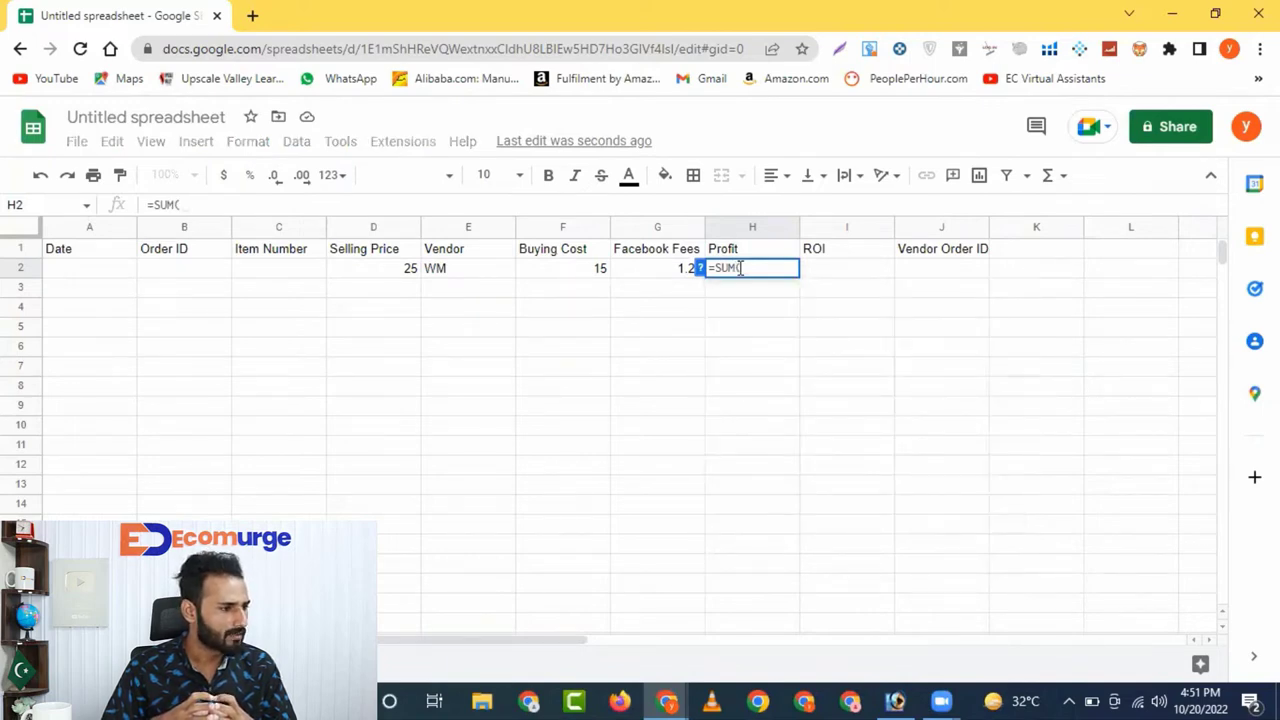
{"action": "left_click", "coordinate": [393, 270]}
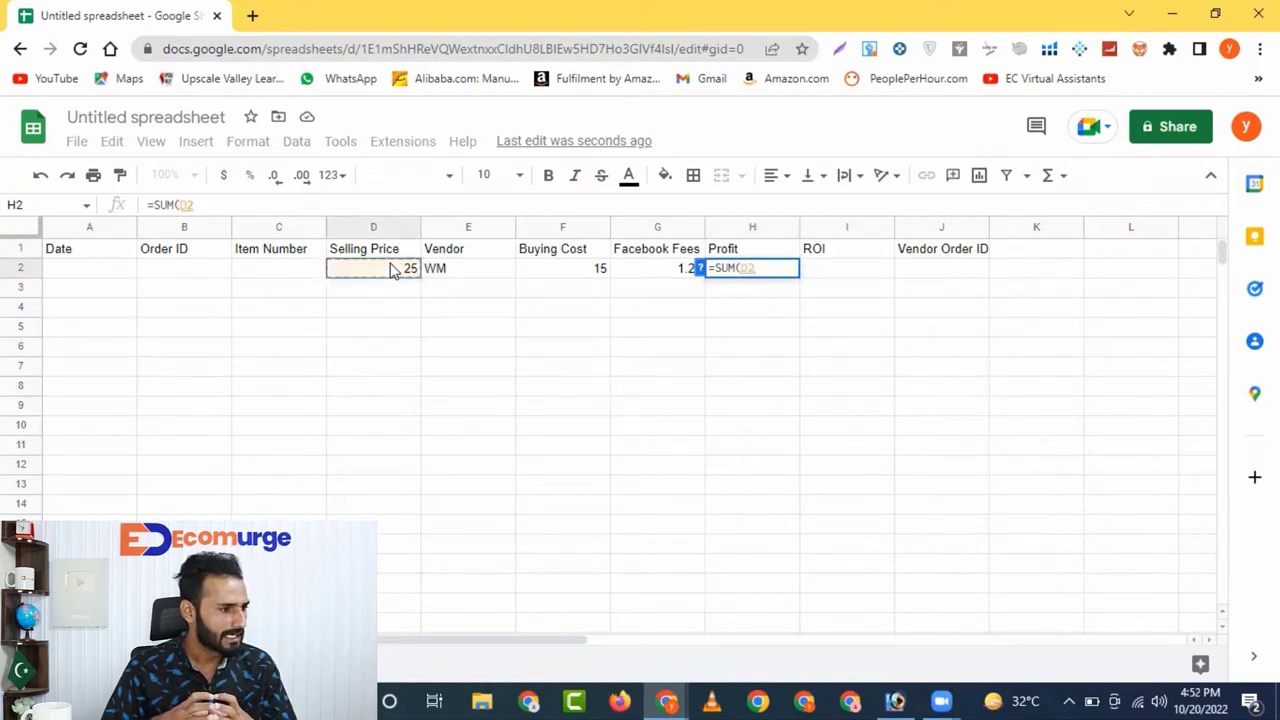
{"action": "type", "text": "-"}
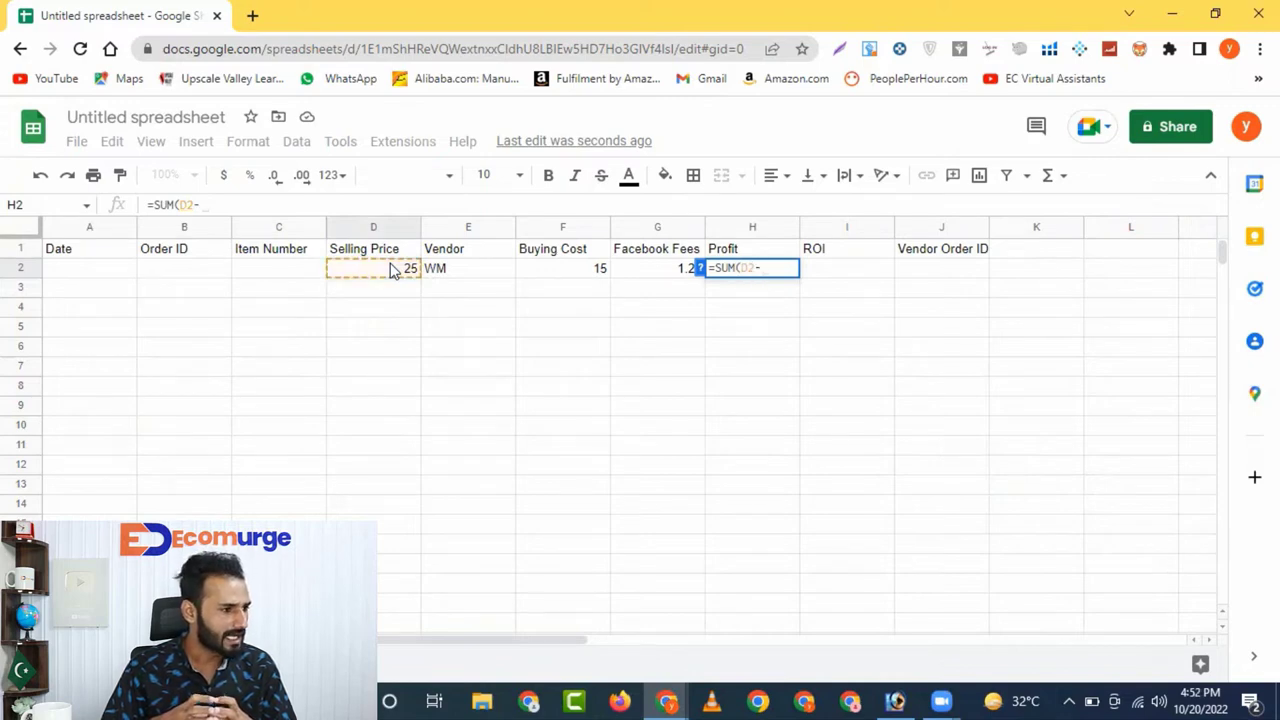
{"action": "type", "text": "("}
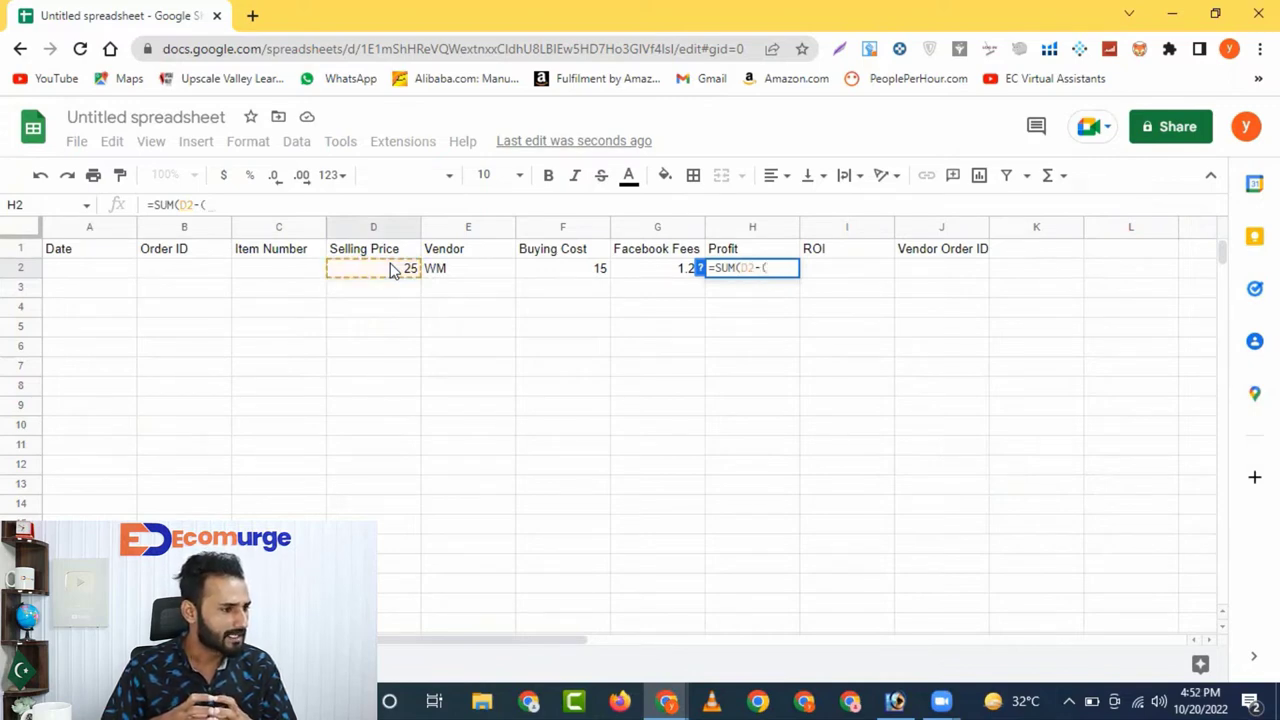
{"action": "left_click", "coordinate": [570, 272]}
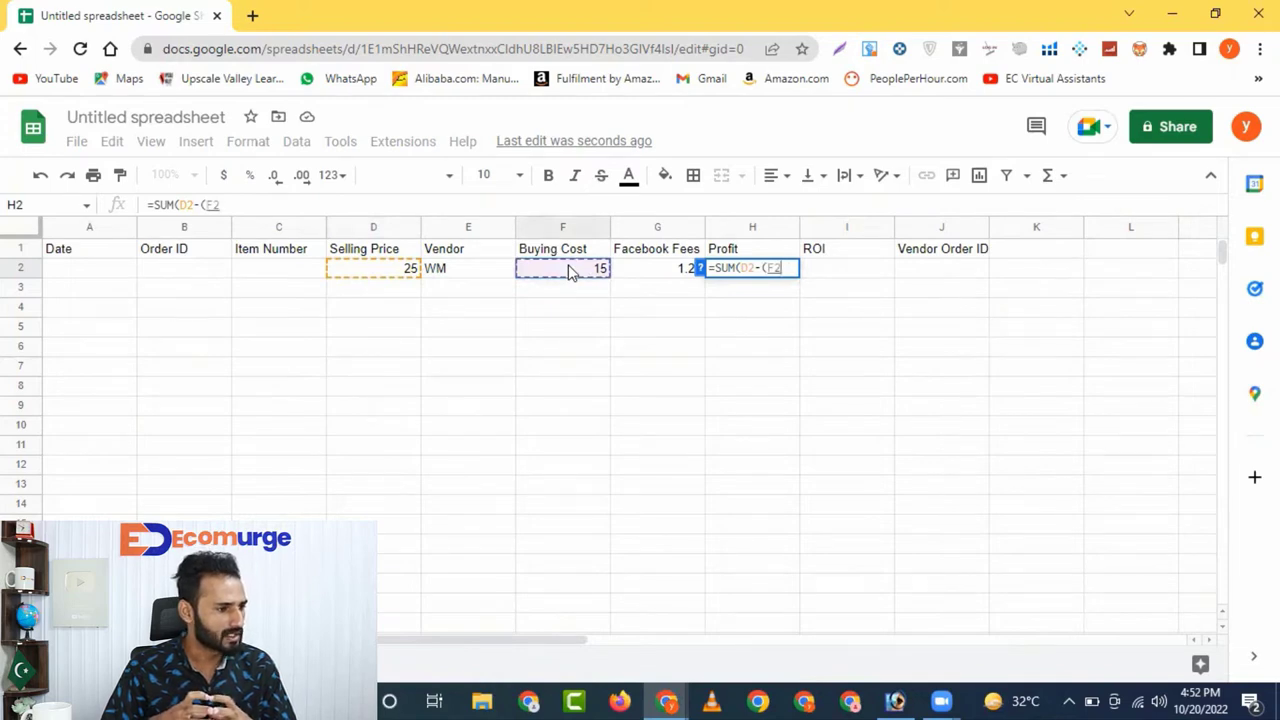
{"action": "type", "text": "+"}
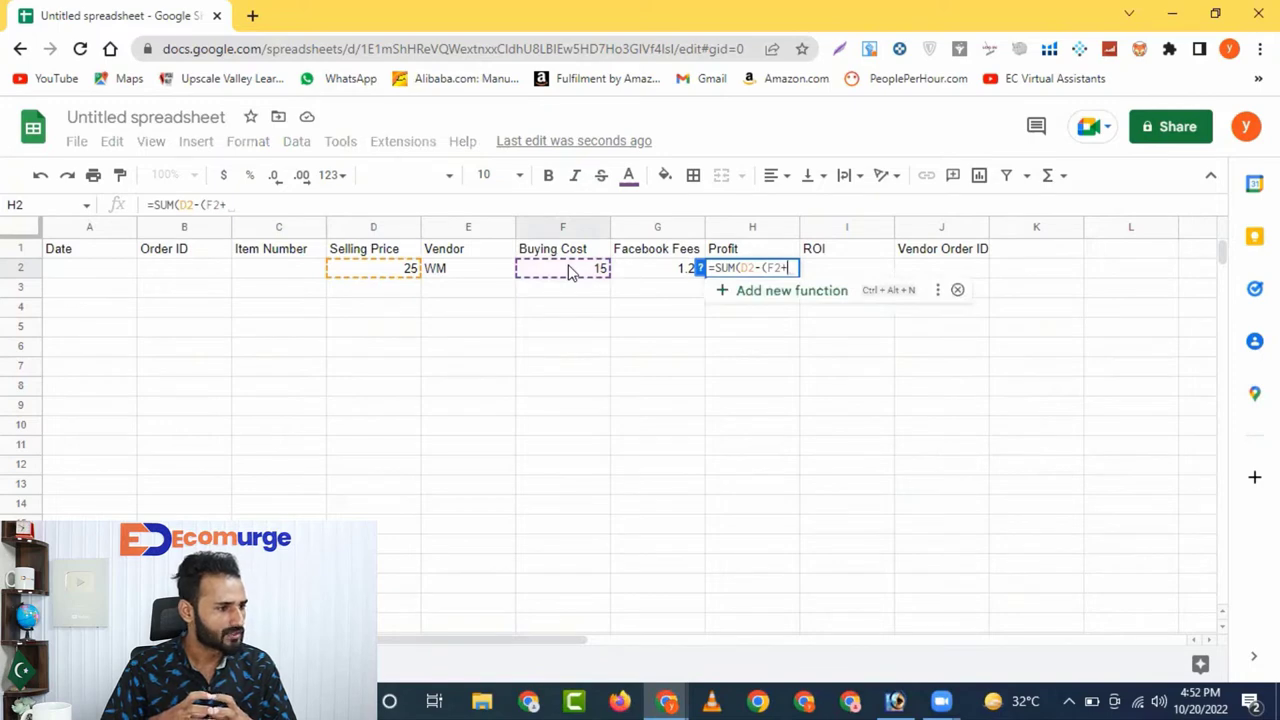
{"action": "left_click", "coordinate": [672, 272]}
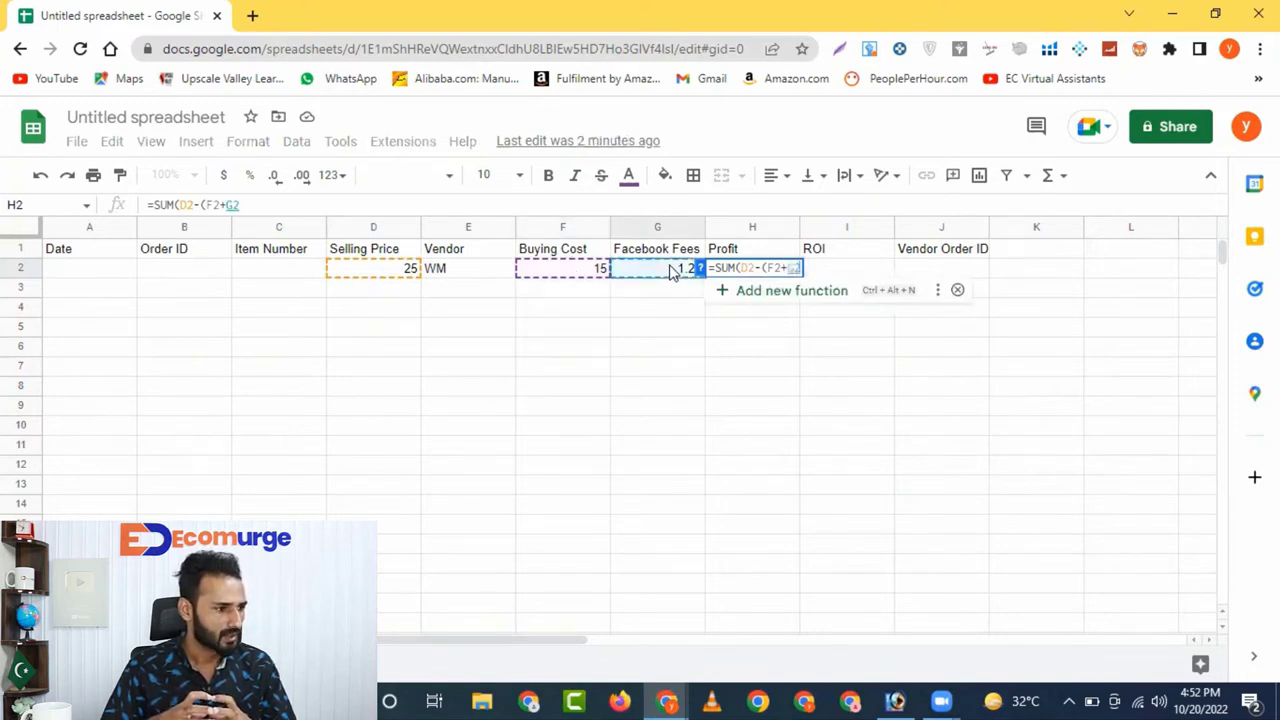
{"action": "type", "text": "0"}
{"action": "key", "text": "BackSpace"}
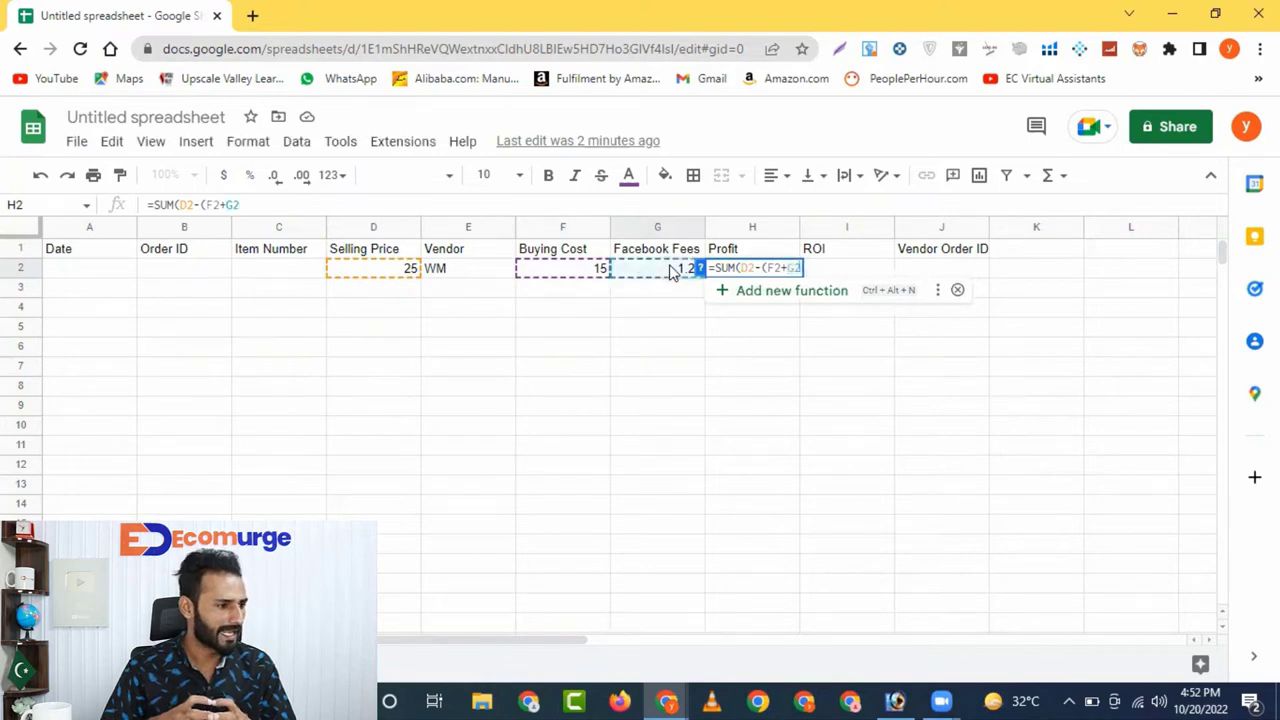
{"action": "type", "text": "))"}
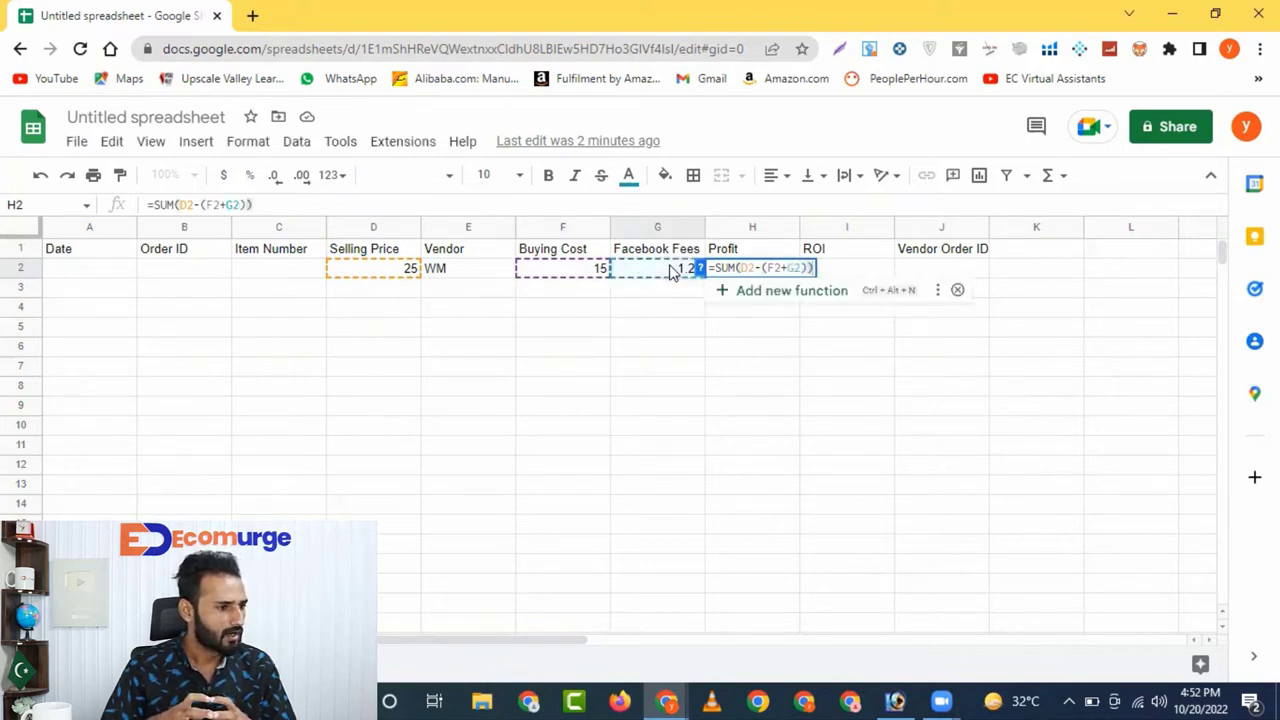
{"action": "key", "text": "Return"}
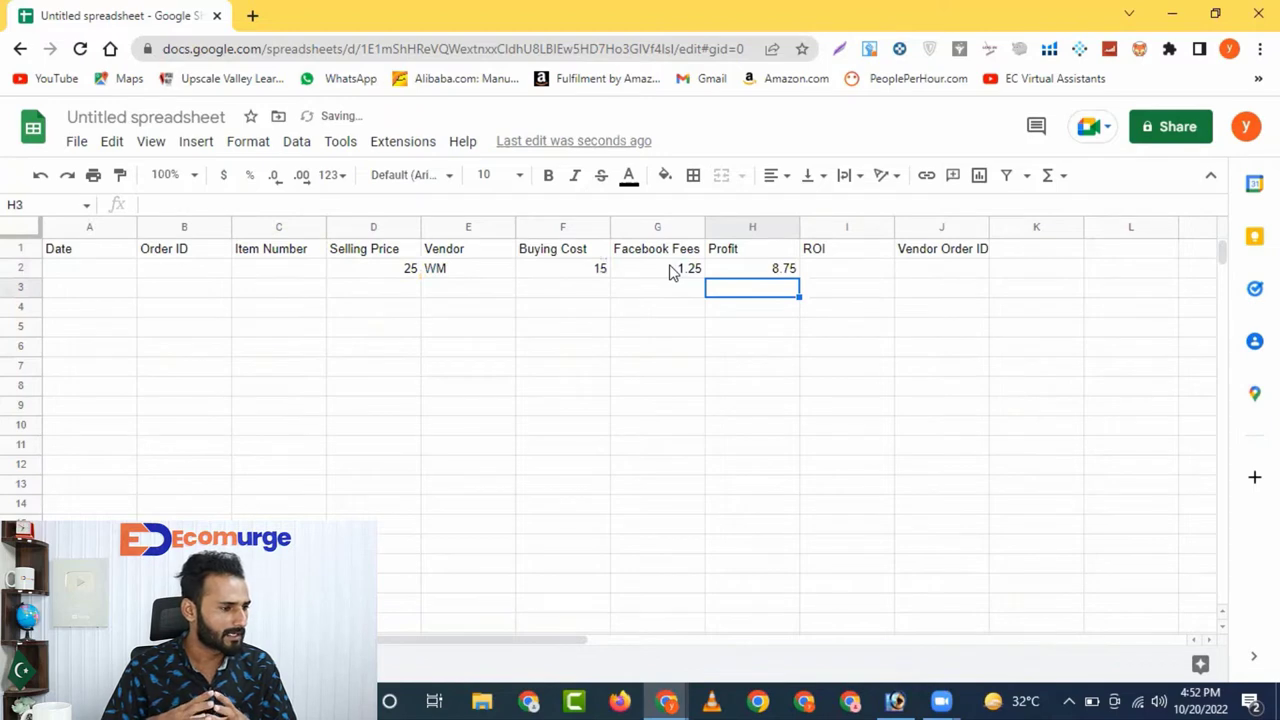
{"action": "left_click", "coordinate": [742, 271]}
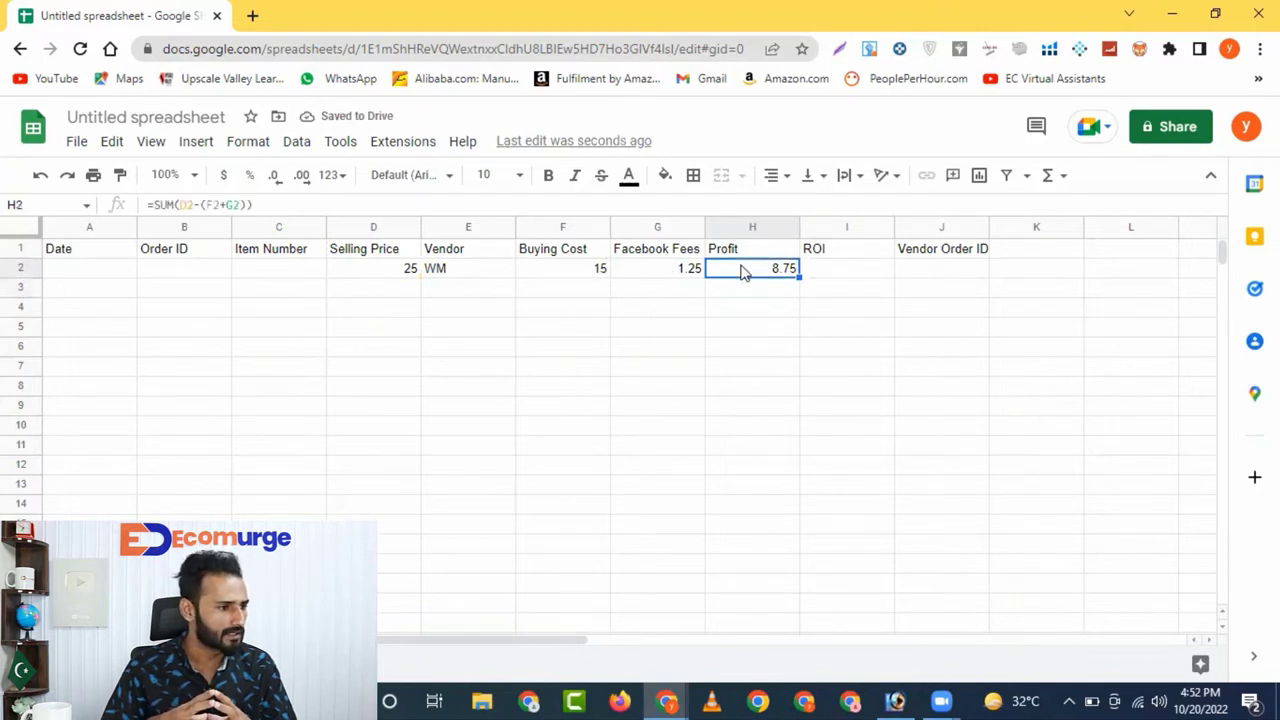
Enter the ROI formula =SUM(H2/D2) in I2
{"action": "left_click", "coordinate": [838, 270]}
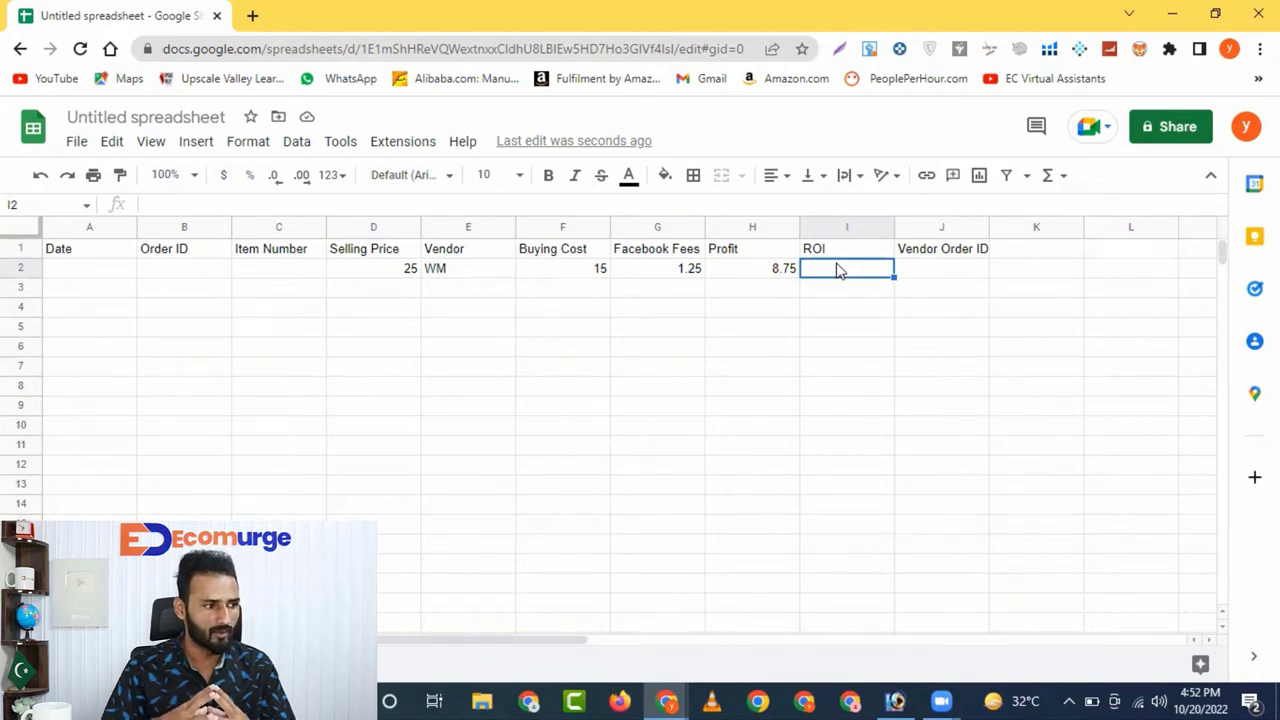
{"action": "type", "text": "="}
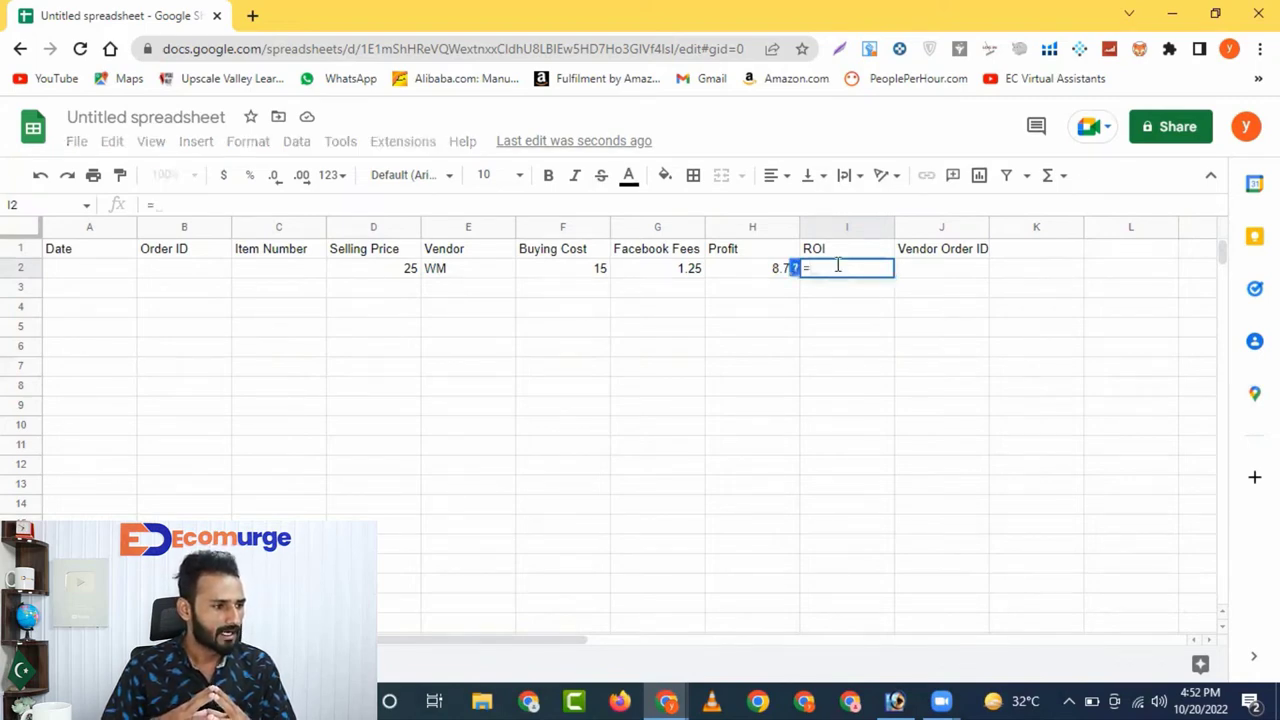
{"action": "type", "text": "SUM"}
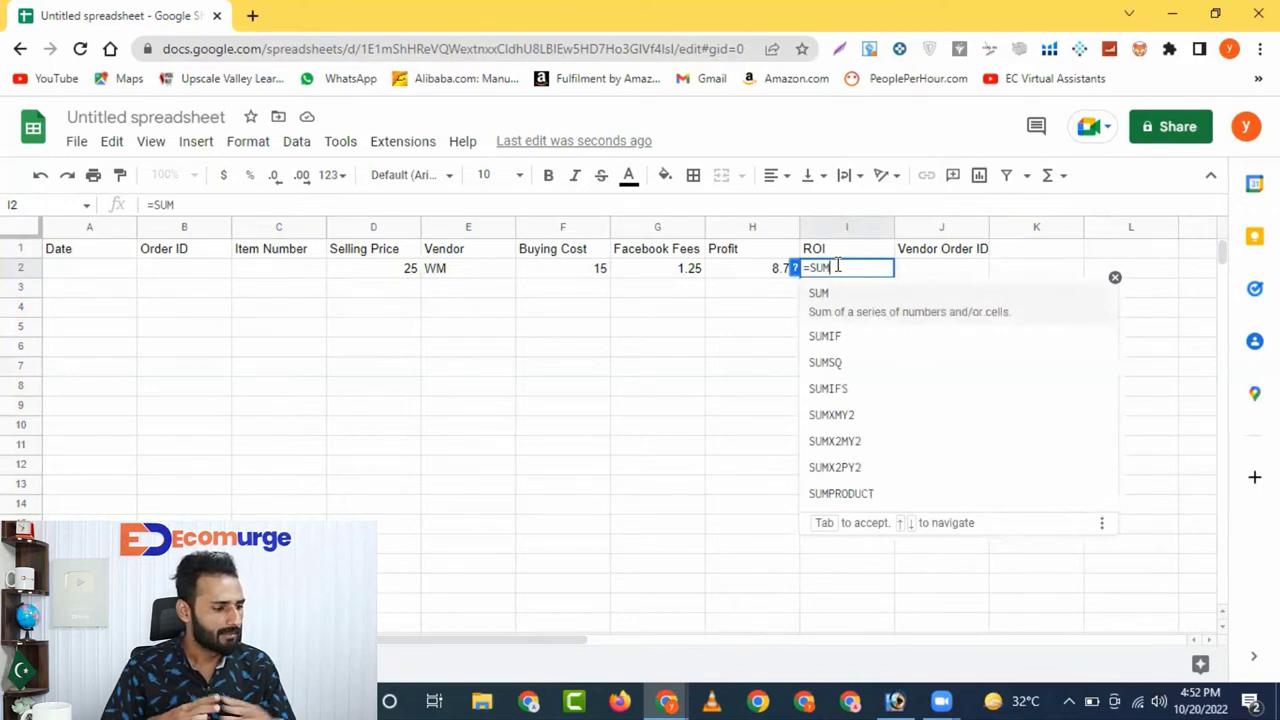
{"action": "type", "text": "("}
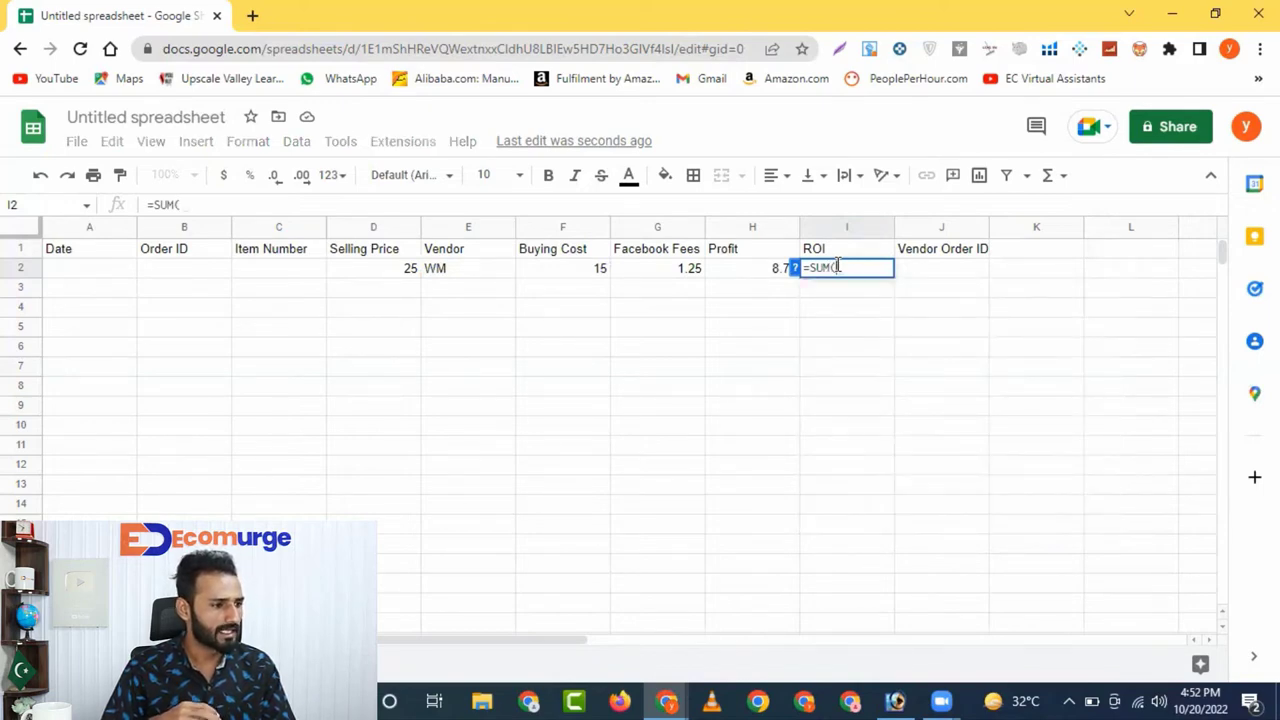
{"action": "left_click", "coordinate": [748, 277]}
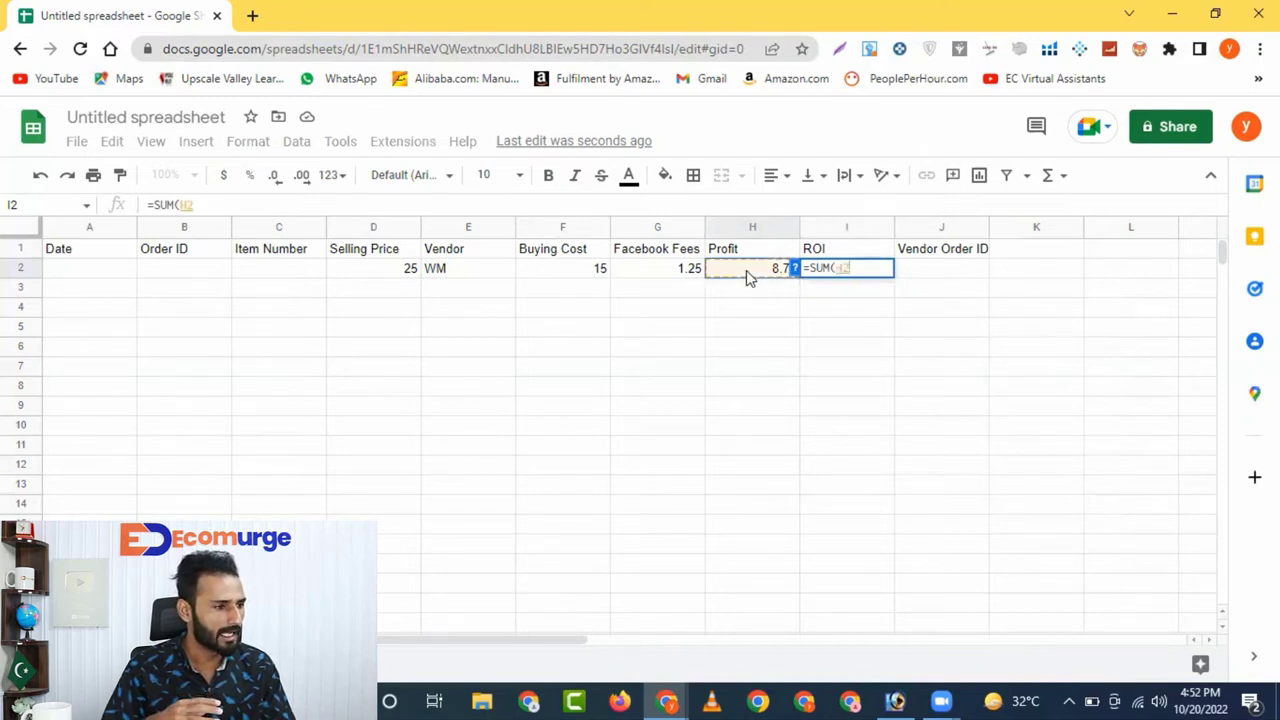
{"action": "type", "text": "/"}
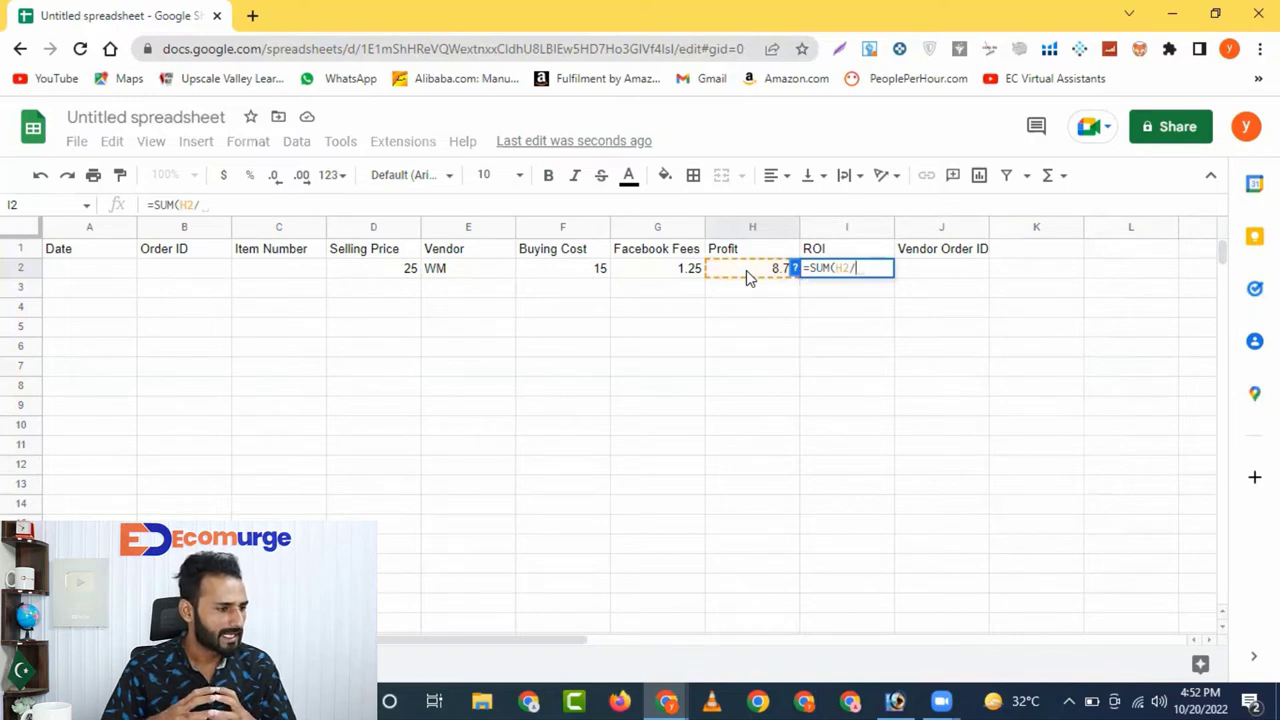
{"action": "left_click", "coordinate": [390, 274]}
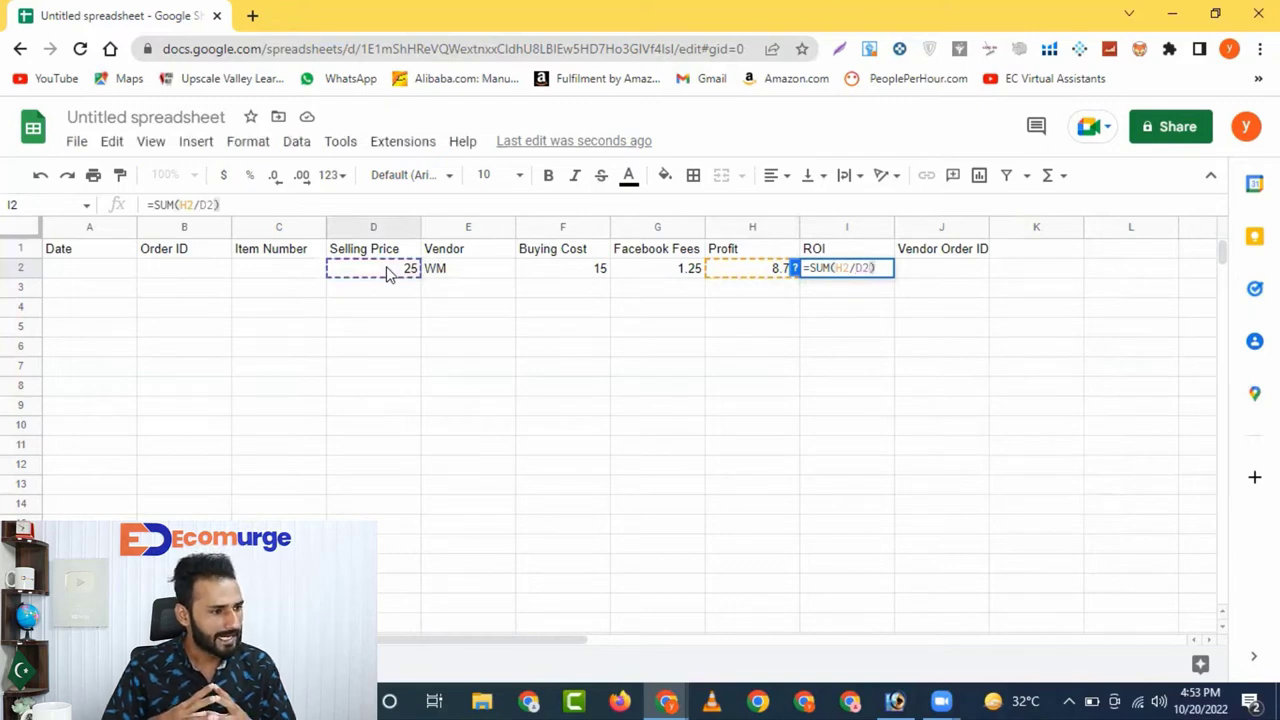
{"action": "key", "text": "Return"}
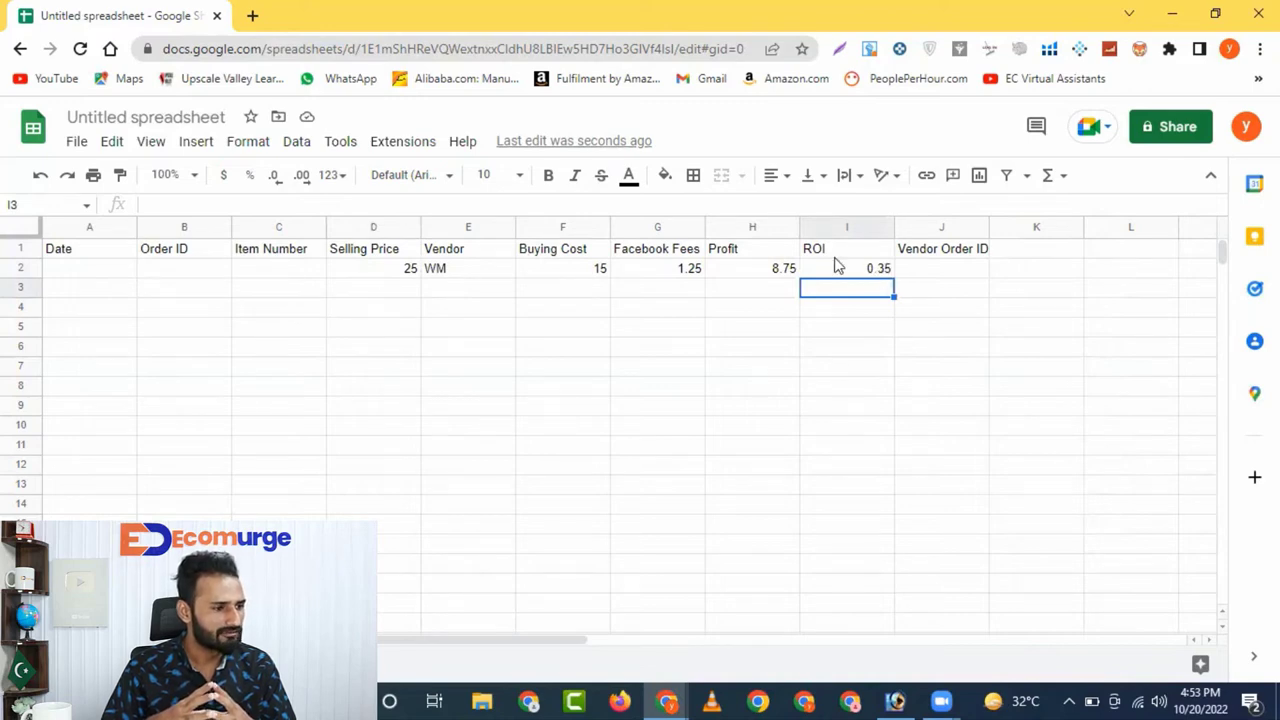
Format I2 as a percentage so the ROI reads 35.00%
{"action": "left_click", "coordinate": [250, 178]}
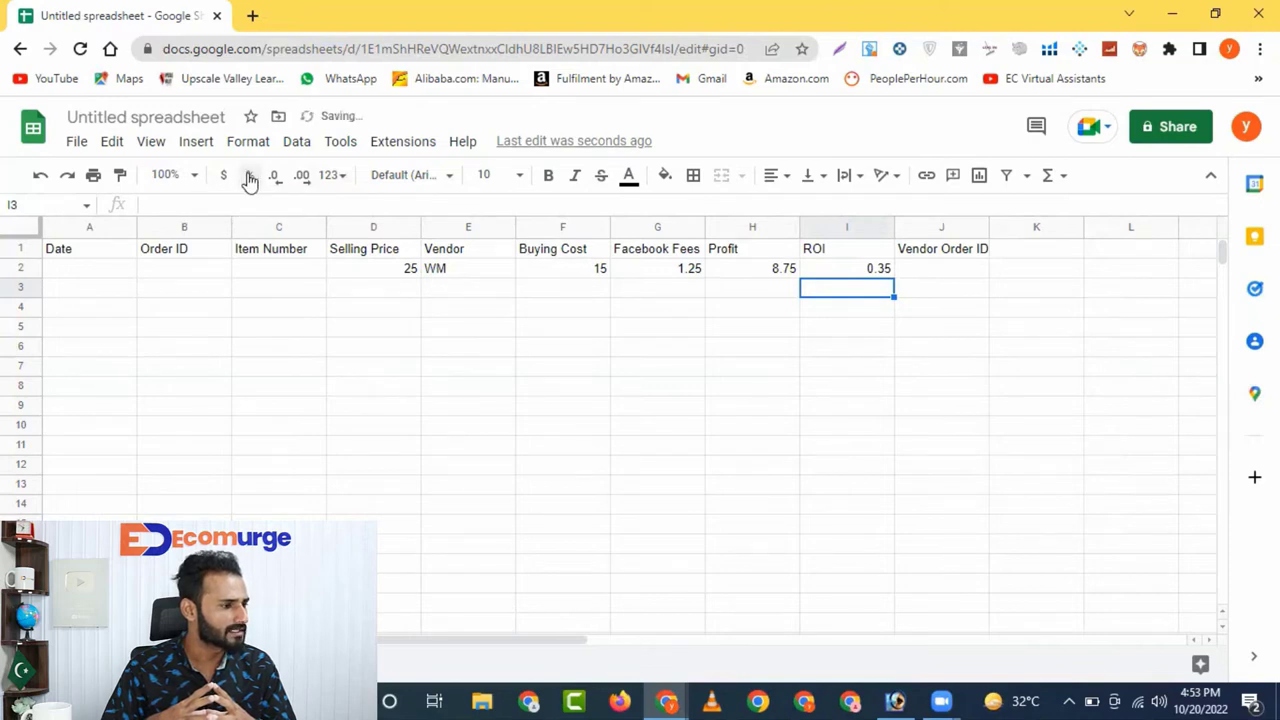
{"action": "left_click", "coordinate": [852, 270]}
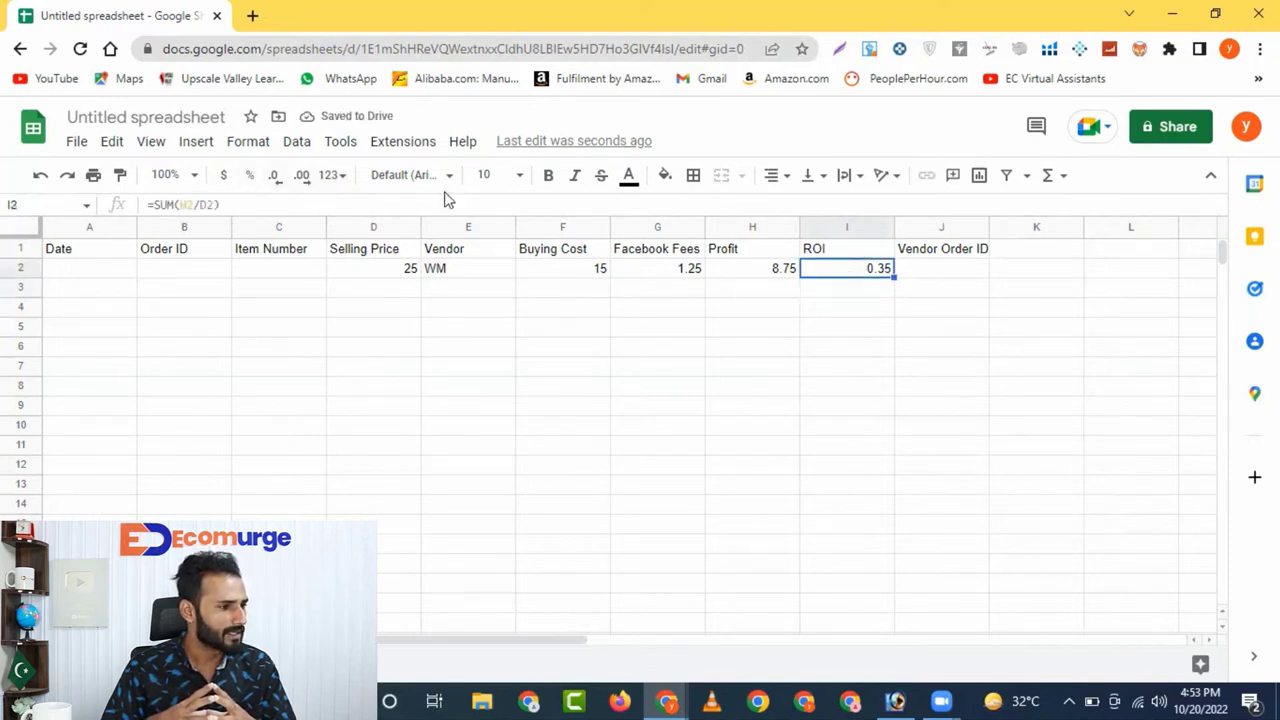
{"action": "left_click", "coordinate": [252, 178]}
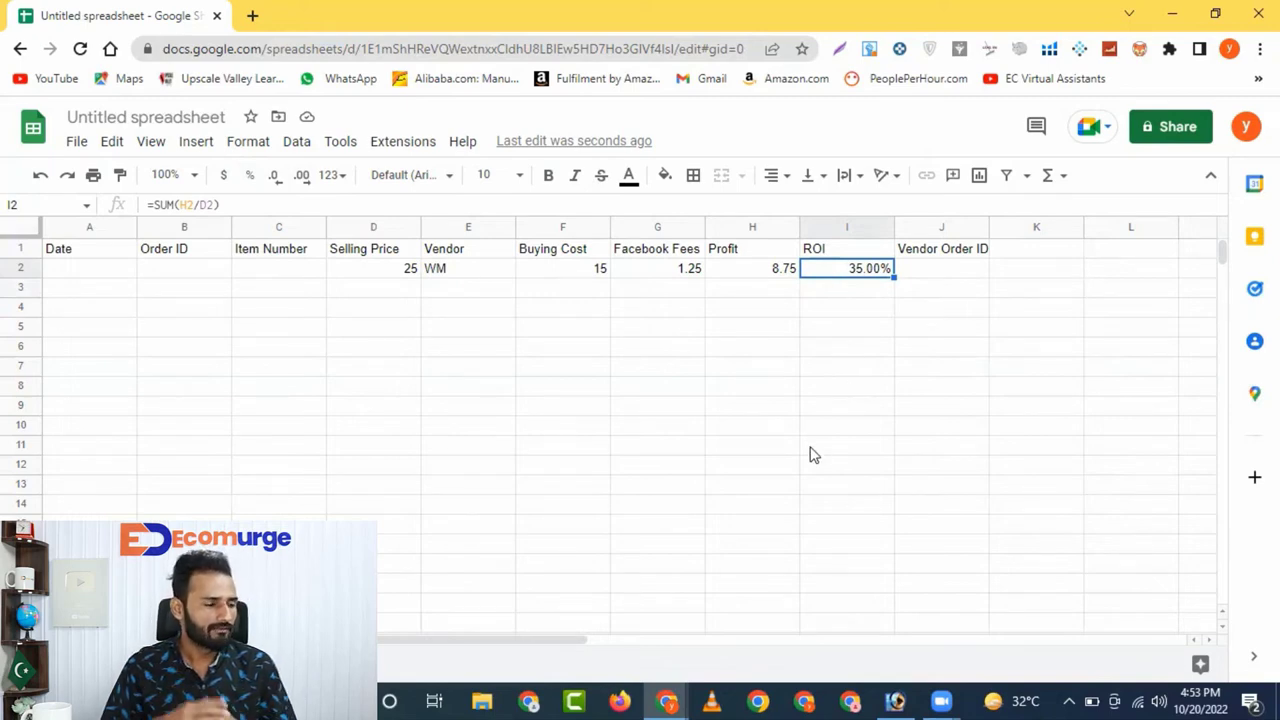
Make the row 1 headers bold with yellow colouring, and widen columns C and D
{"action": "left_click", "coordinate": [20, 248]}
{"action": "left_click", "coordinate": [628, 175]}
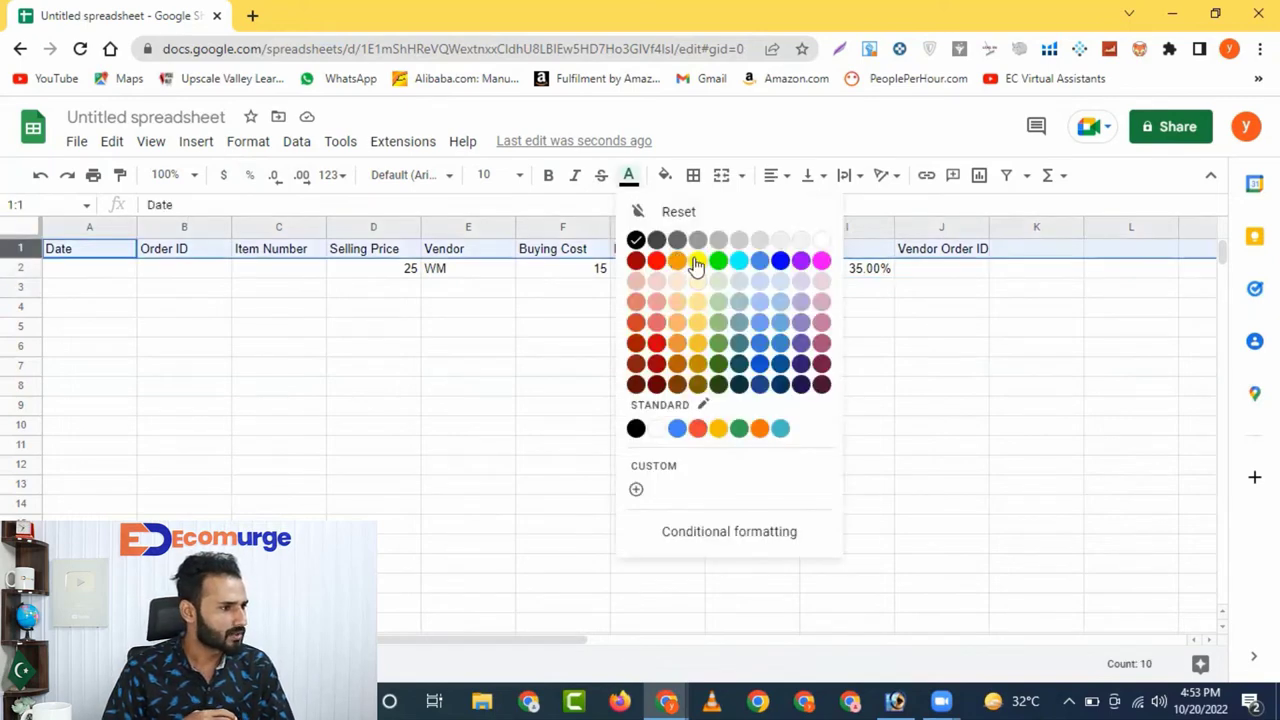
{"action": "left_click", "coordinate": [697, 261]}
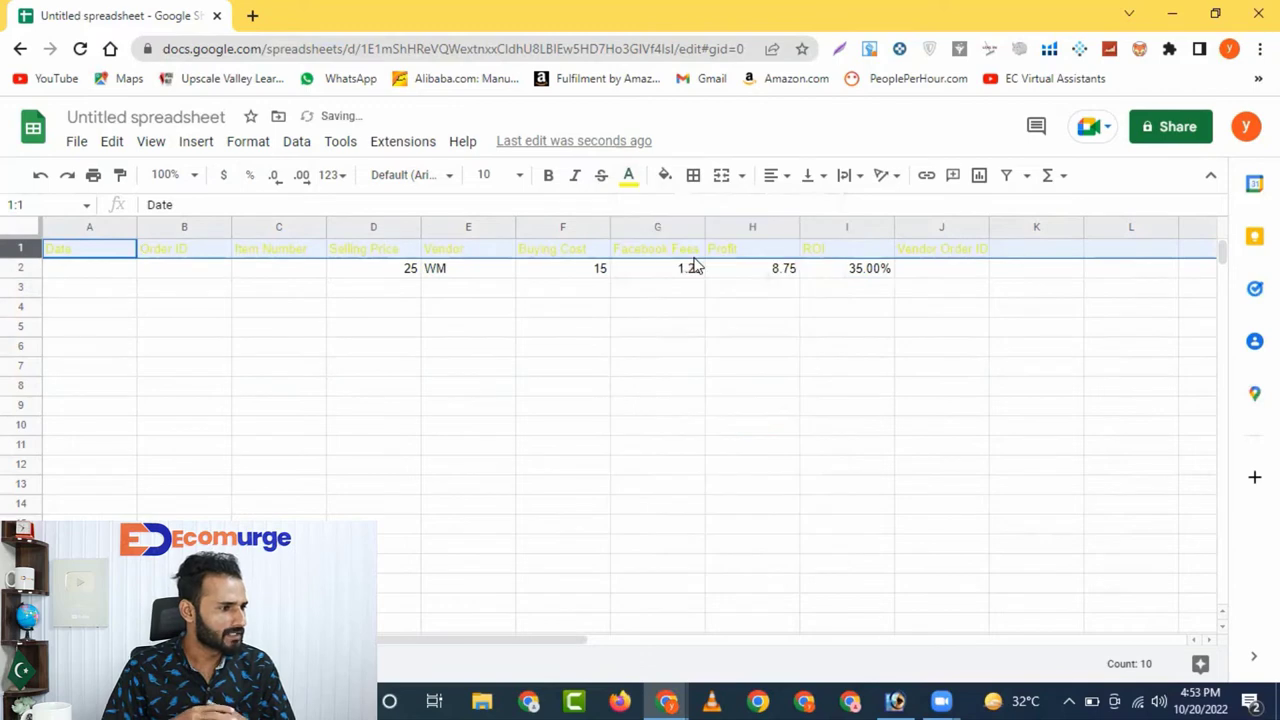
{"action": "left_click", "coordinate": [630, 176]}
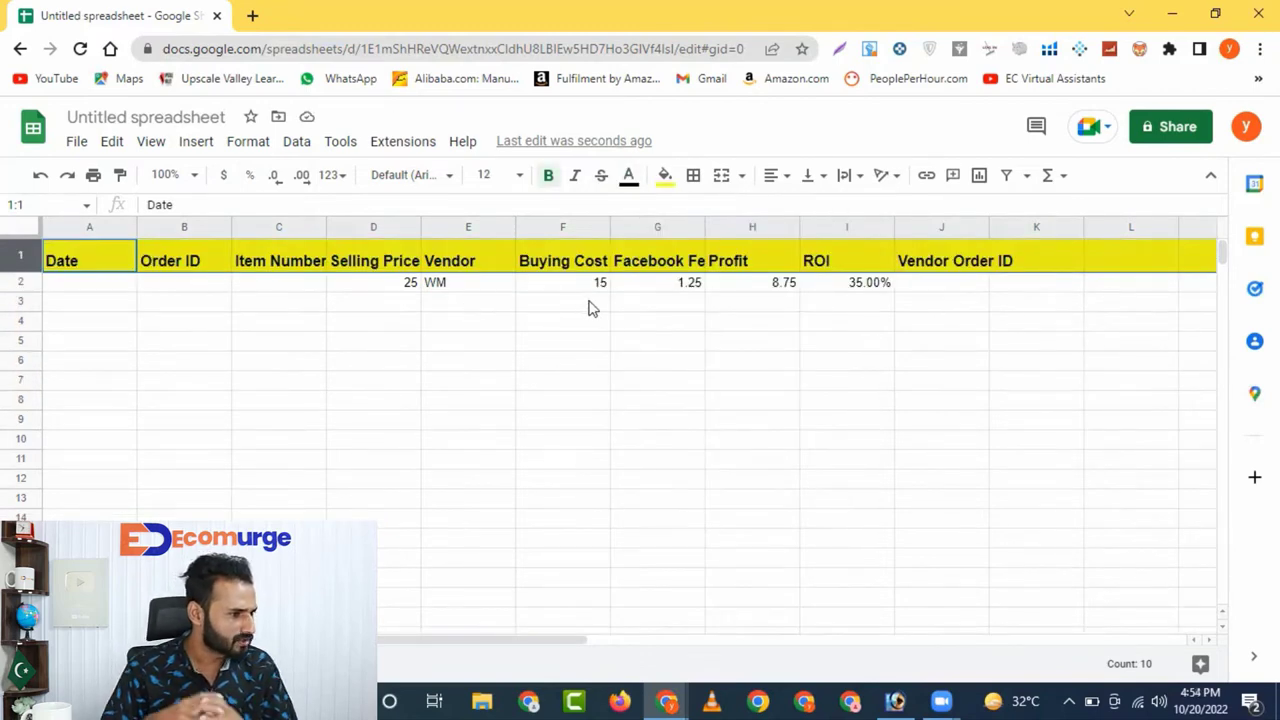
{"action": "left_click", "coordinate": [590, 308]}
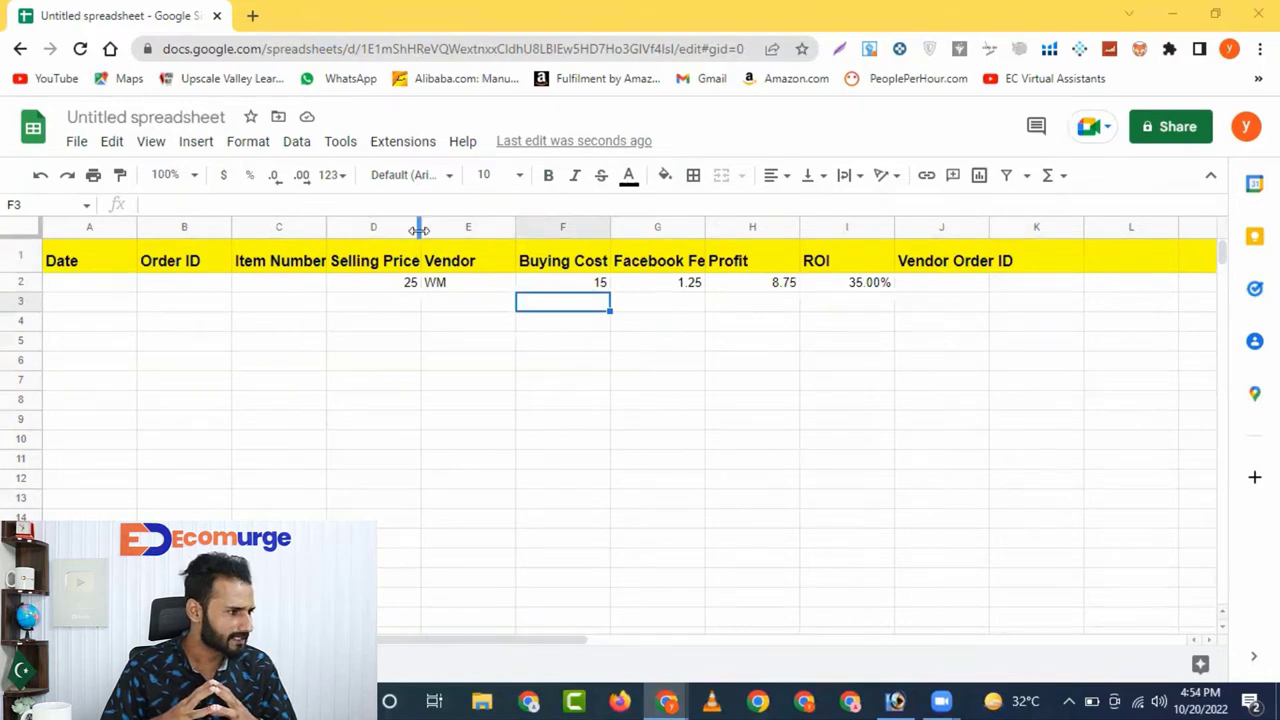
{"action": "left_click_drag", "start_coordinate": [422, 228], "coordinate": [433, 228]}
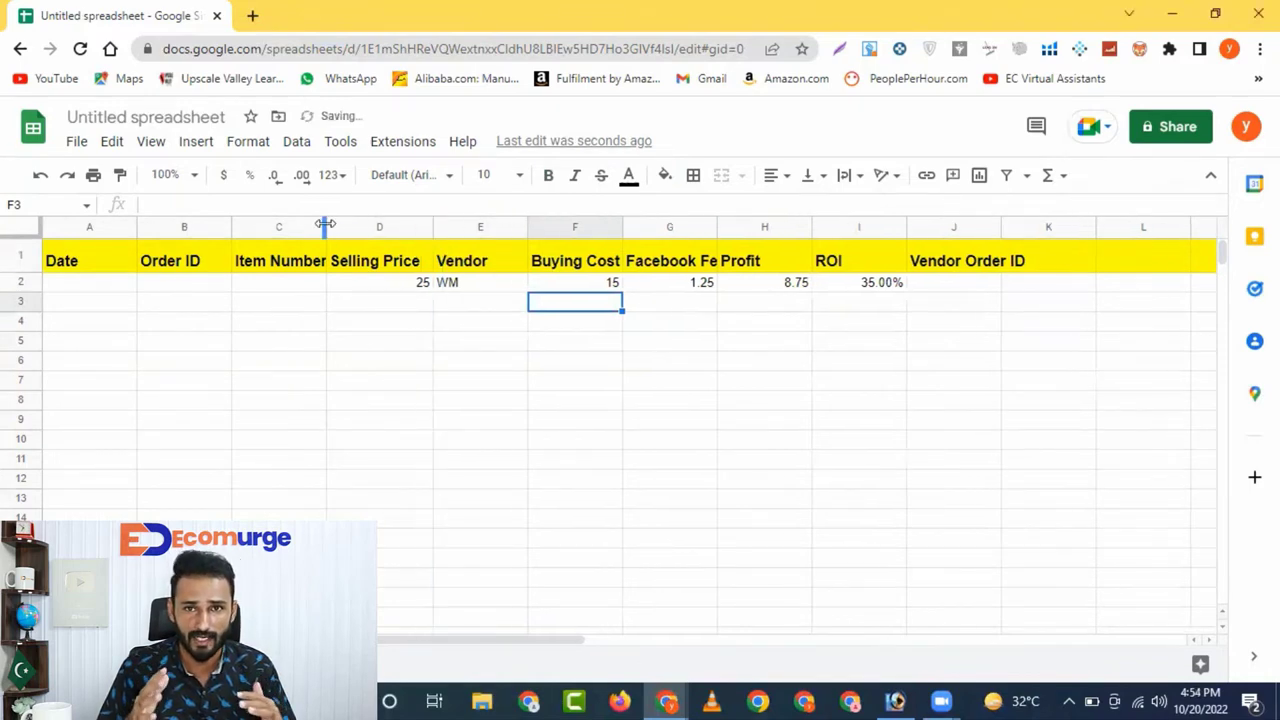
{"action": "left_click_drag", "start_coordinate": [325, 224], "coordinate": [342, 224]}
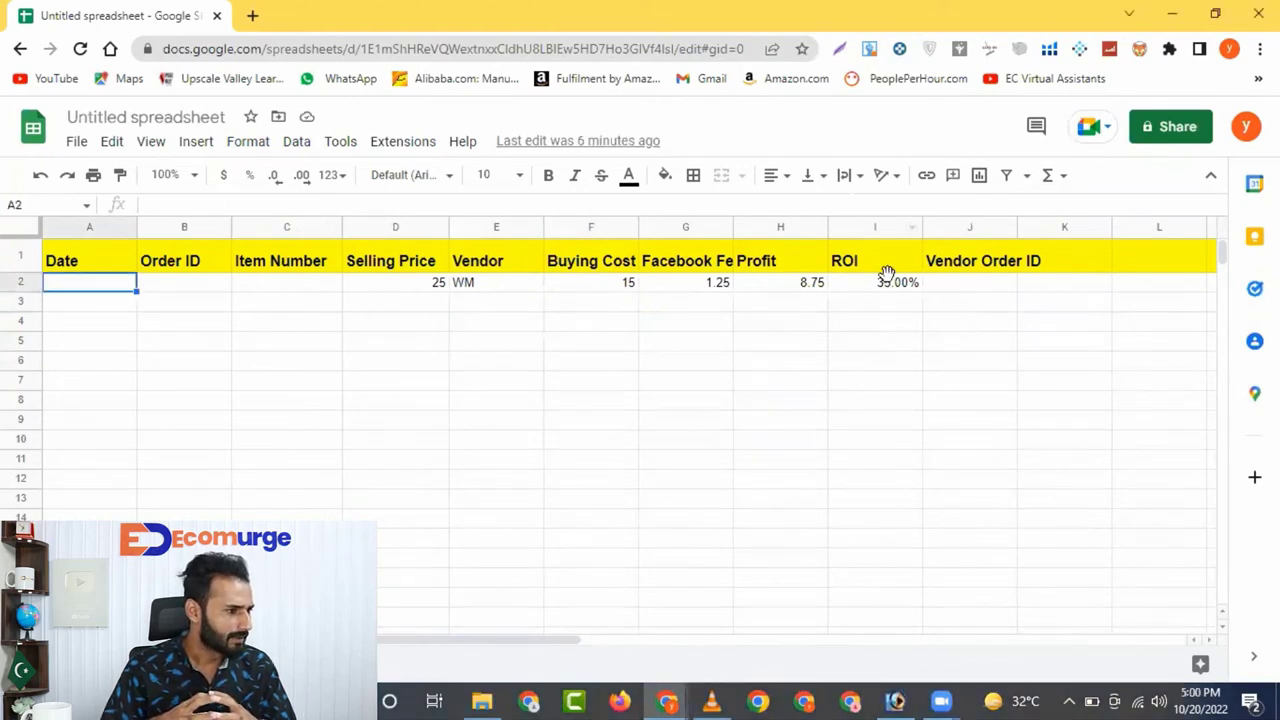
Fill the ROI, Profit and Facebook Fees formulas from row 2 down to row 13
{"action": "left_click", "coordinate": [886, 280]}
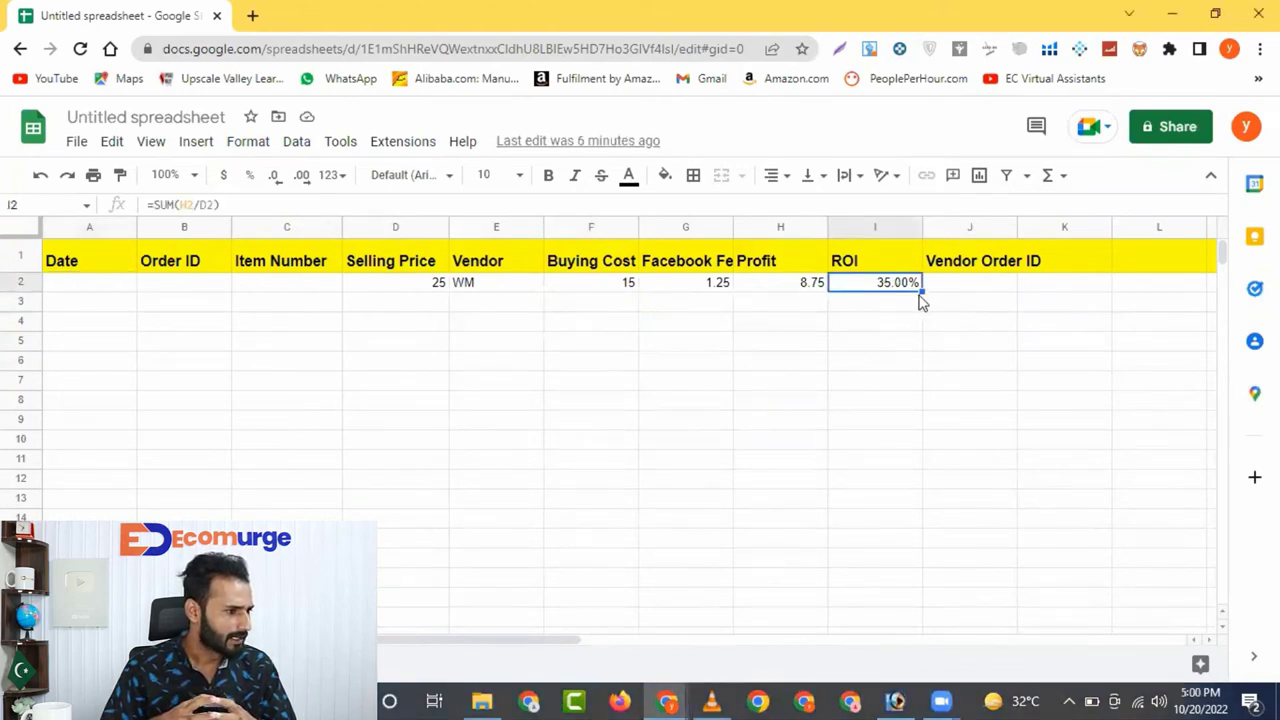
{"action": "left_click_drag", "start_coordinate": [922, 290], "coordinate": [943, 506]}
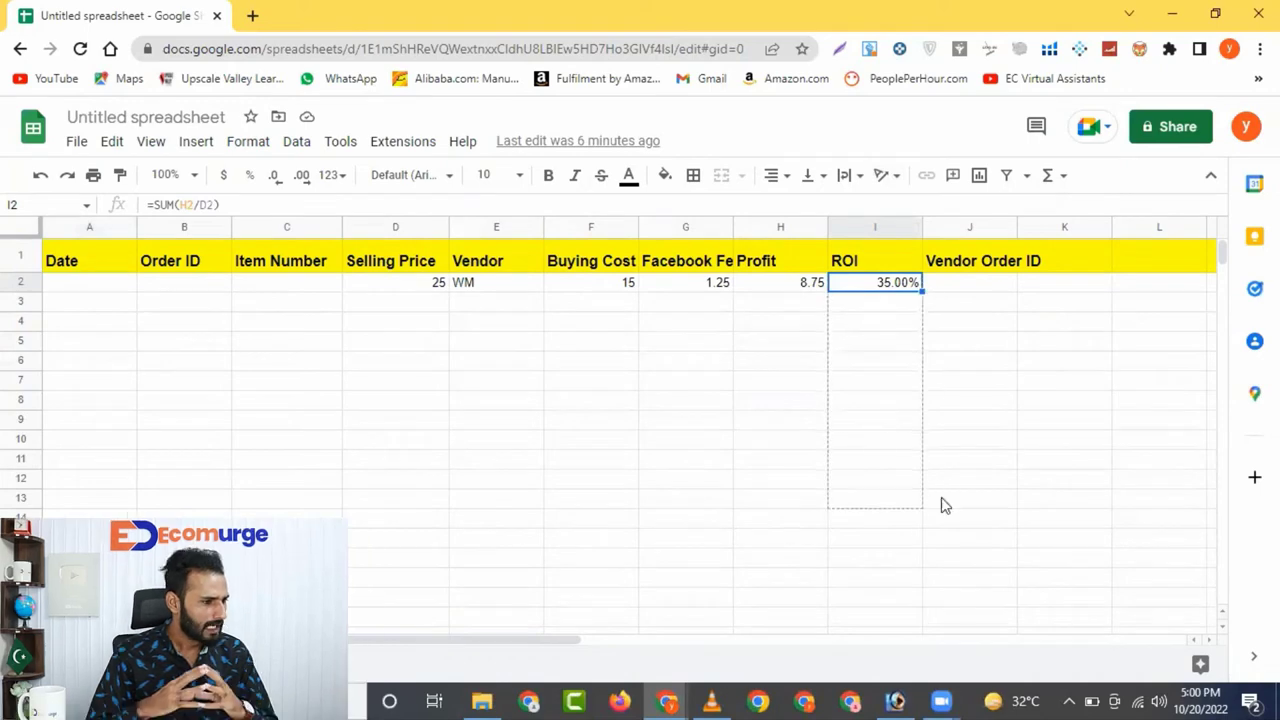
{"action": "left_click", "coordinate": [806, 284]}
{"action": "double_click", "coordinate": [825, 288]}
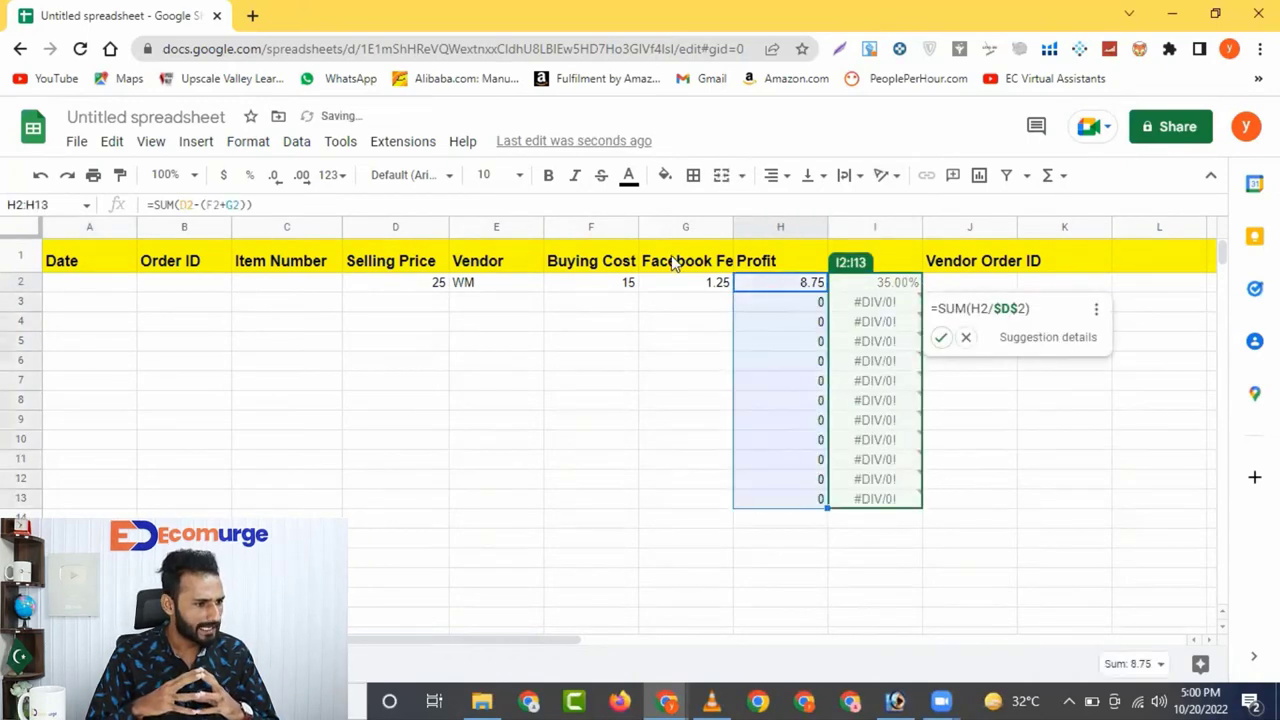
{"action": "left_click", "coordinate": [697, 283]}
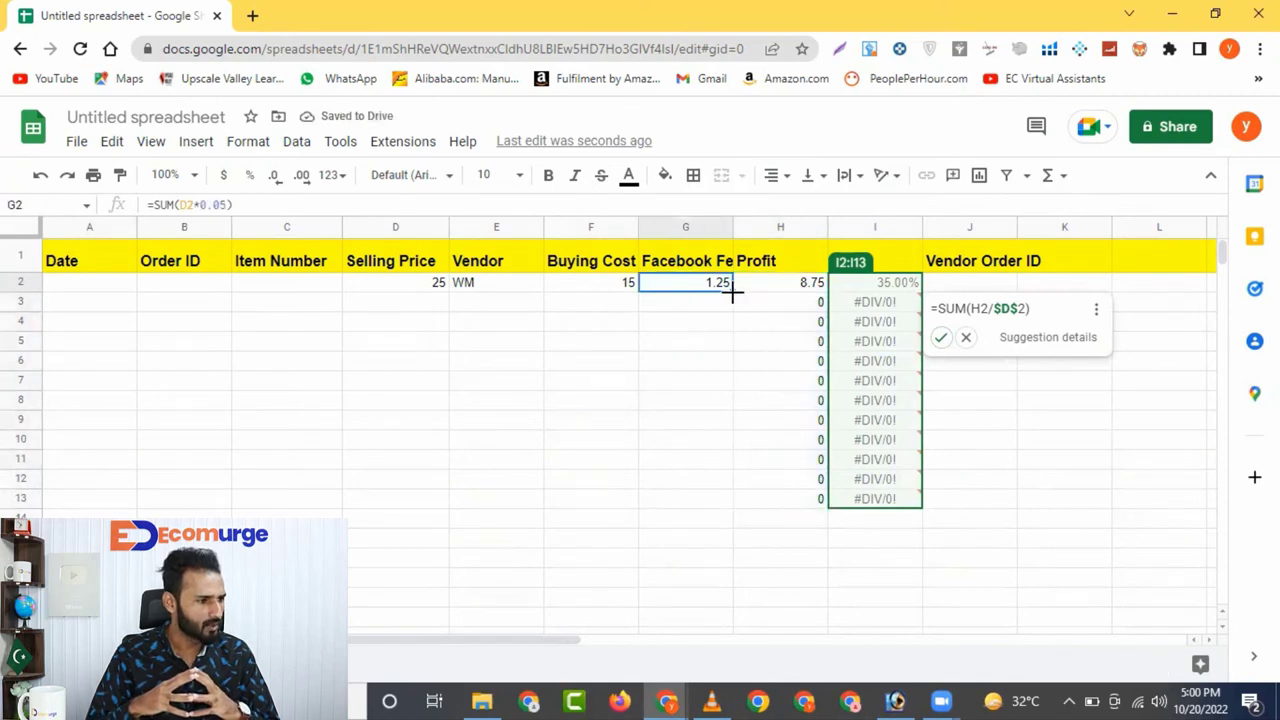
{"action": "left_click_drag", "start_coordinate": [737, 289], "coordinate": [734, 352]}
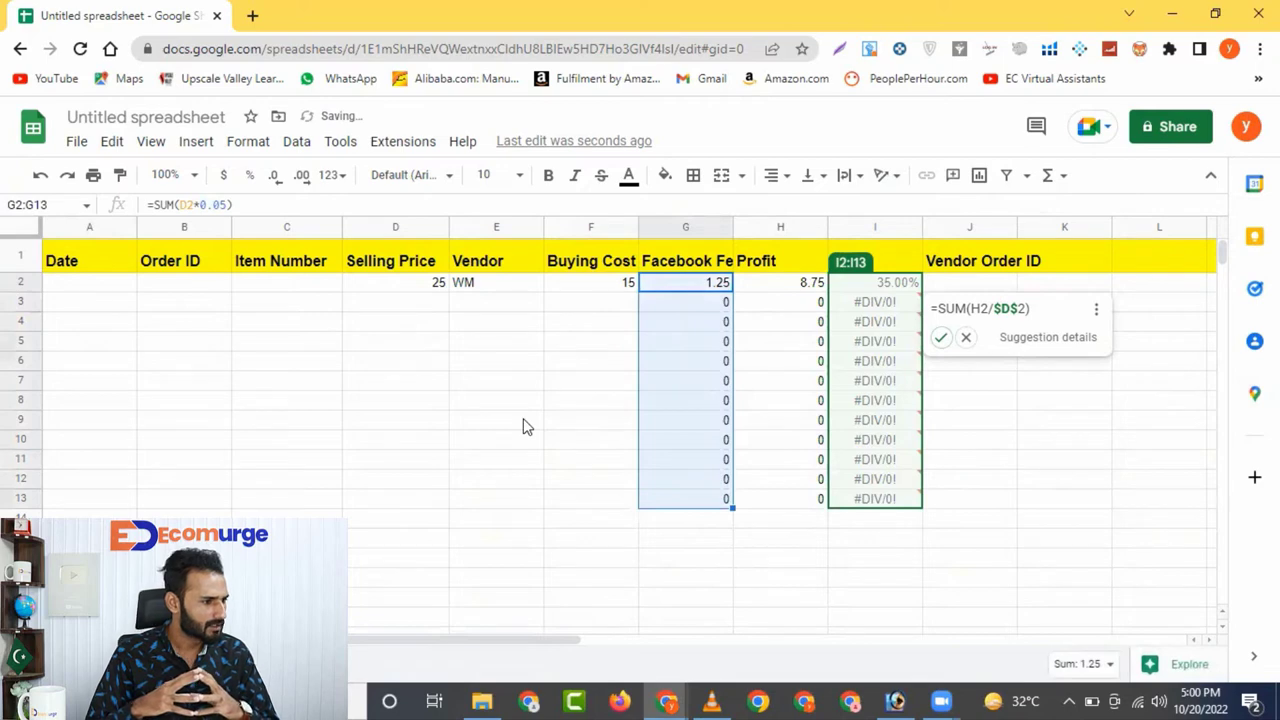
{"action": "left_click", "coordinate": [67, 287]}
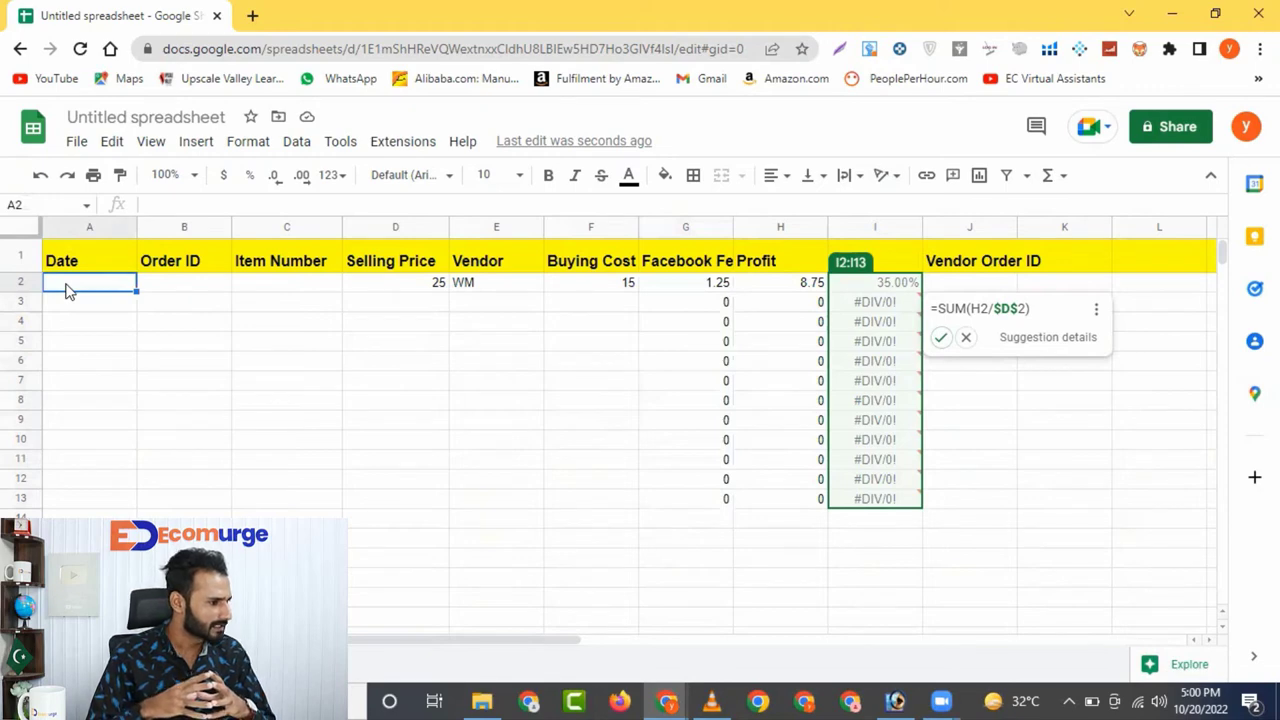
Enter the date 10/20/22 in cell A2
{"action": "type", "text": "10/"}
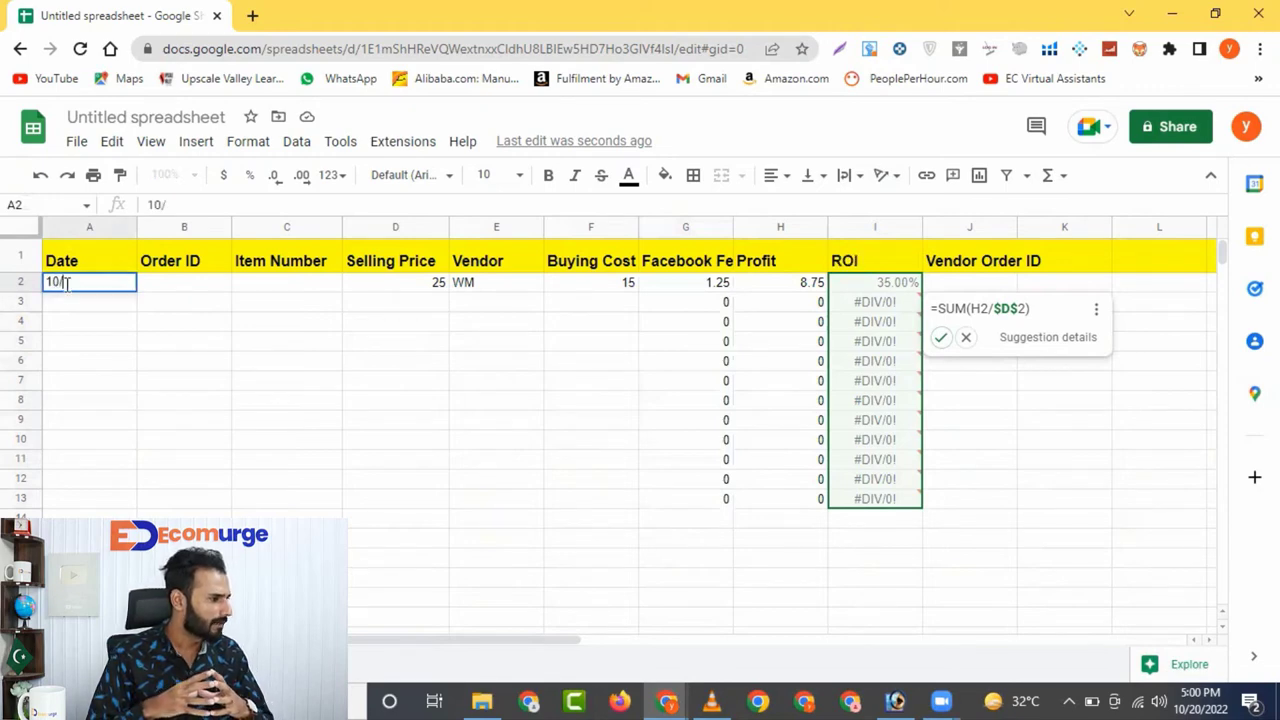
{"action": "type", "text": "20/22"}
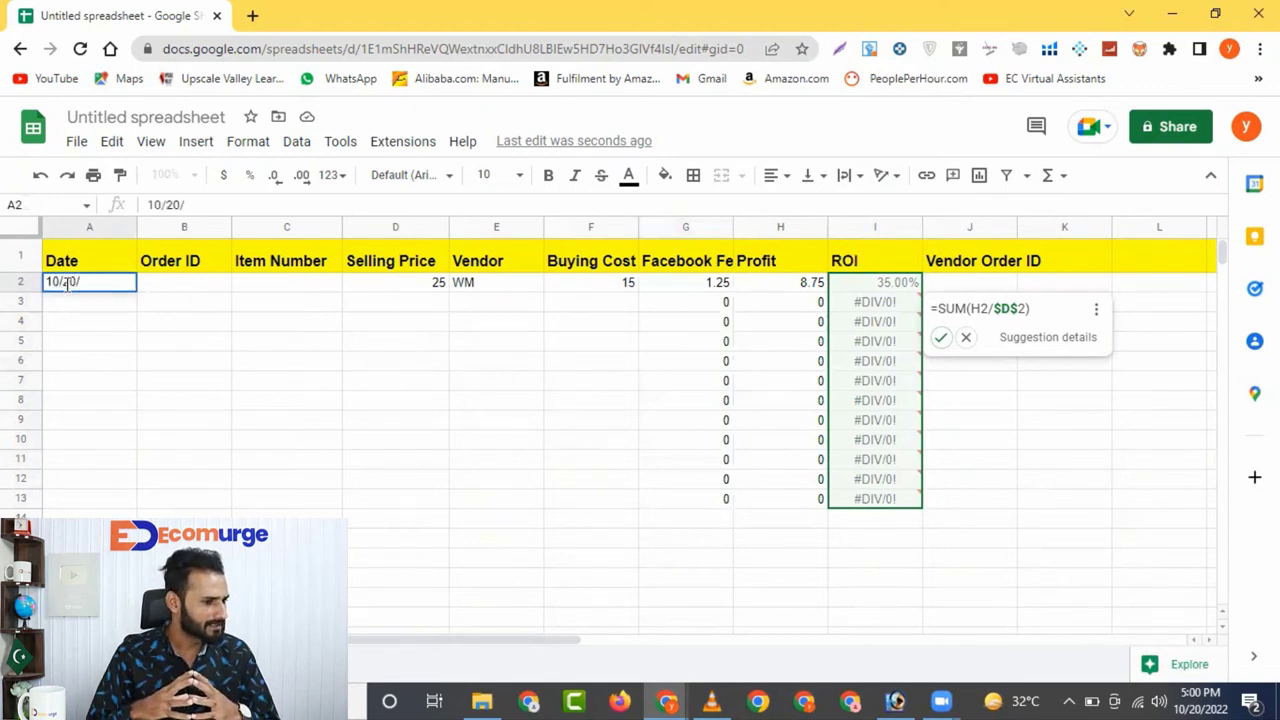
{"action": "left_click", "coordinate": [170, 285]}
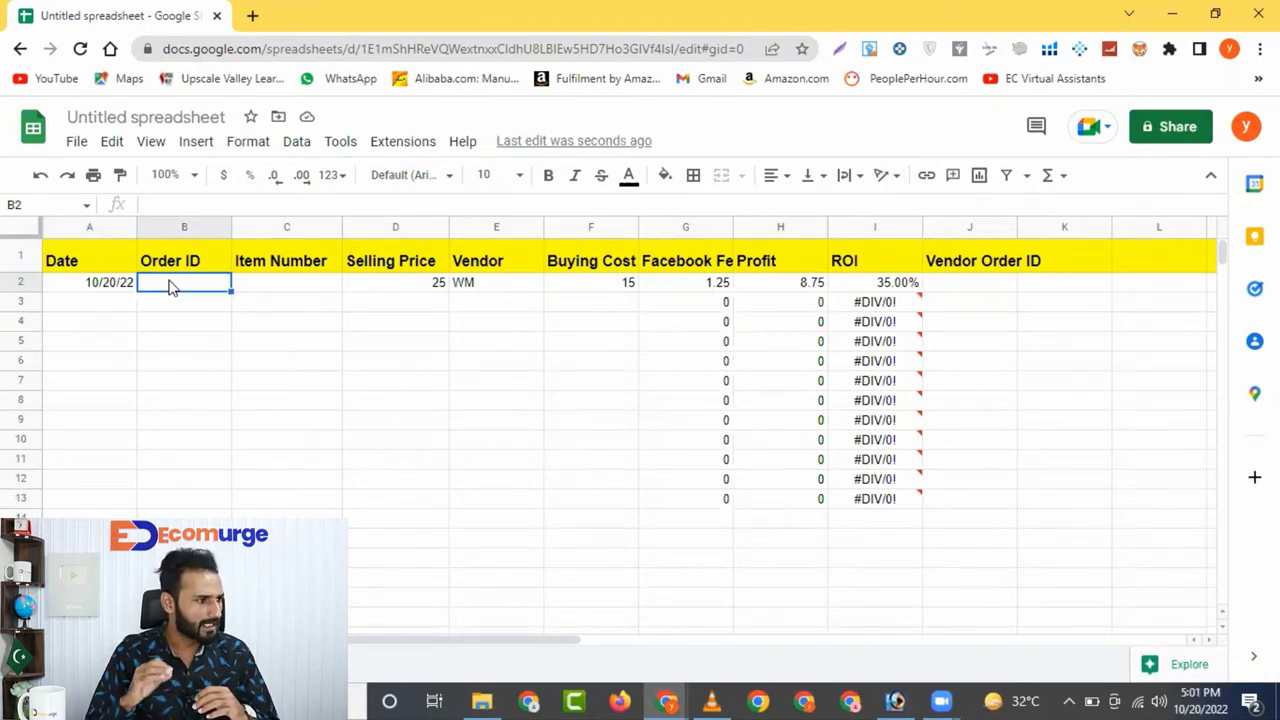
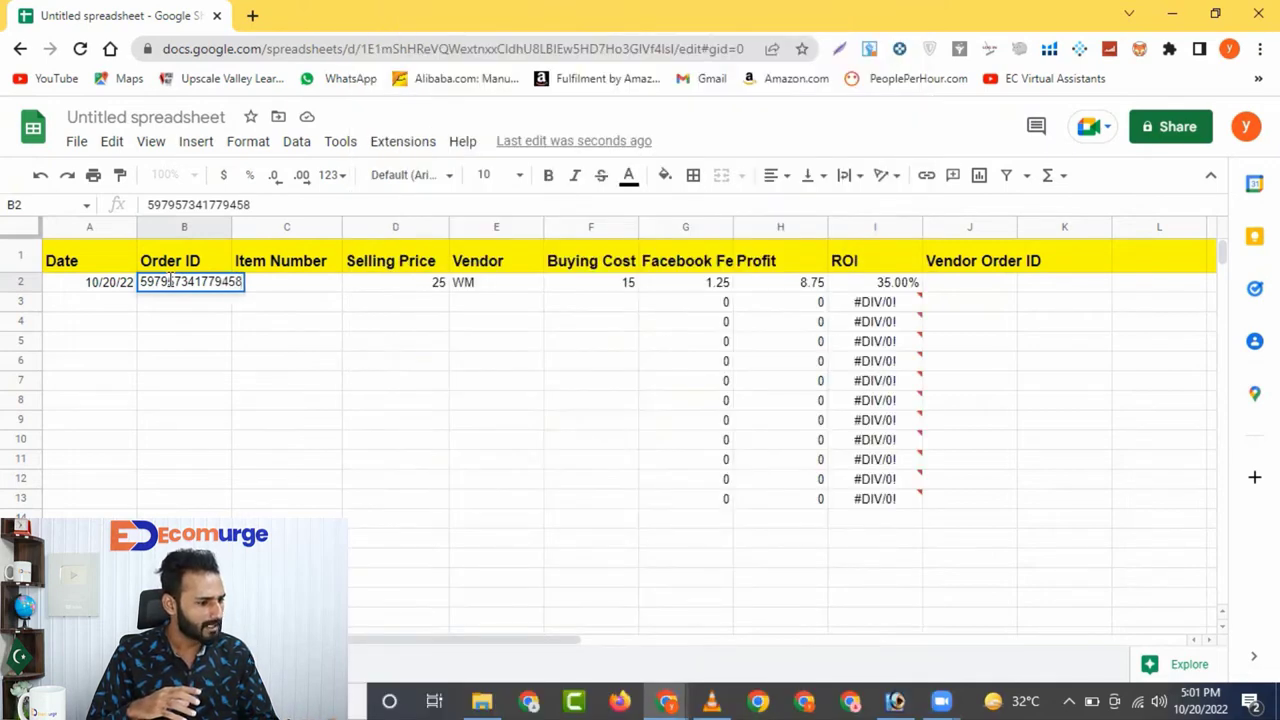
Enter the first order's Facebook order number in cell B2
{"action": "key", "text": "Return"}
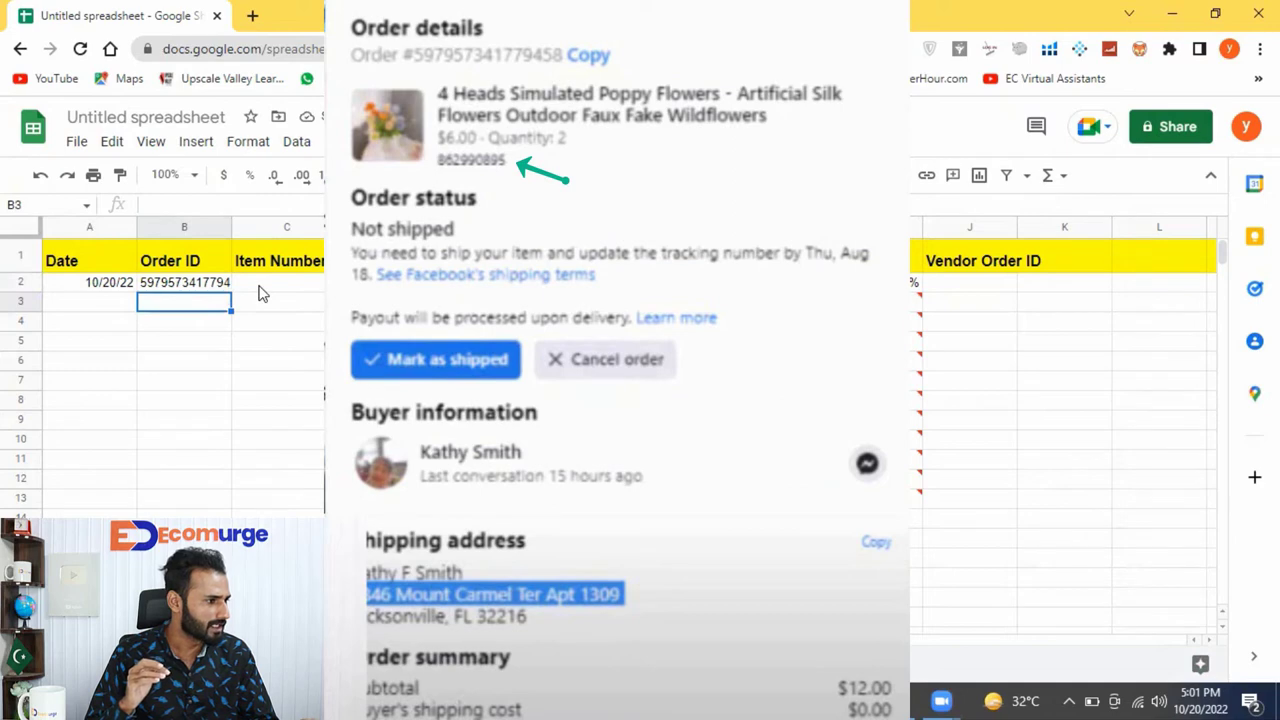
Enter item number 862990895 in C2 for the first order
{"action": "left_click", "coordinate": [260, 287]}
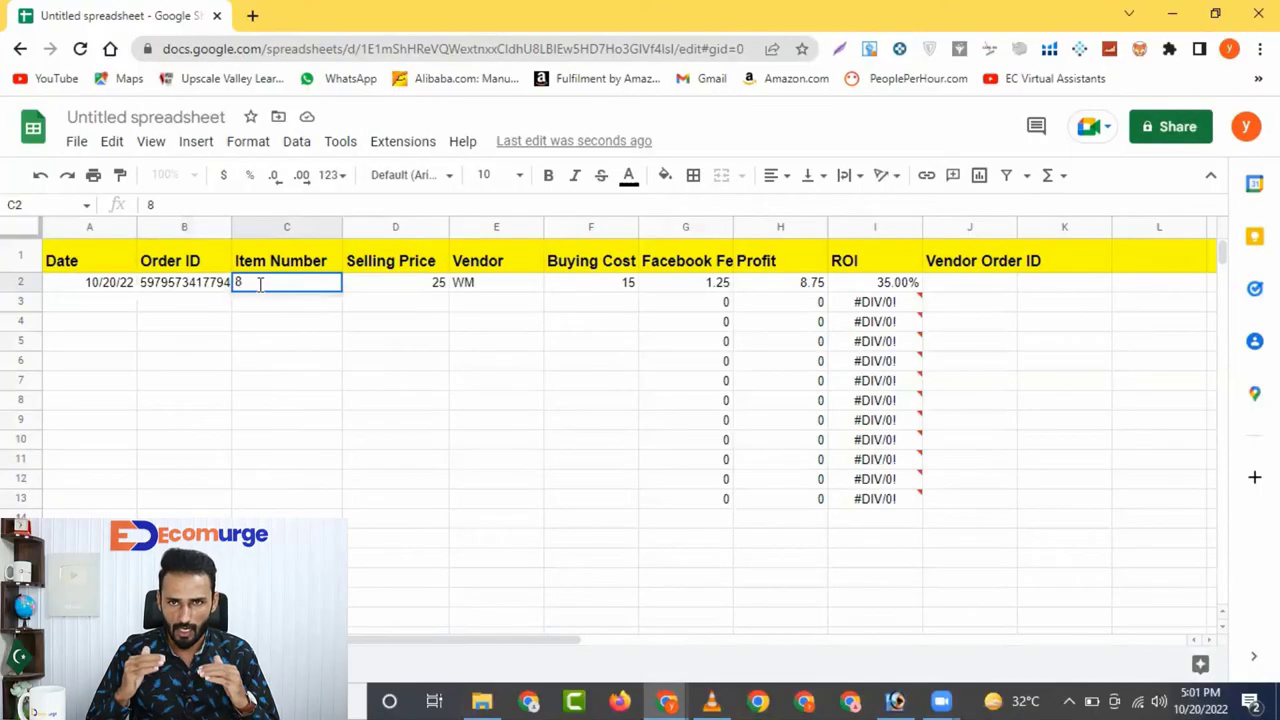
{"action": "type", "text": "6"}
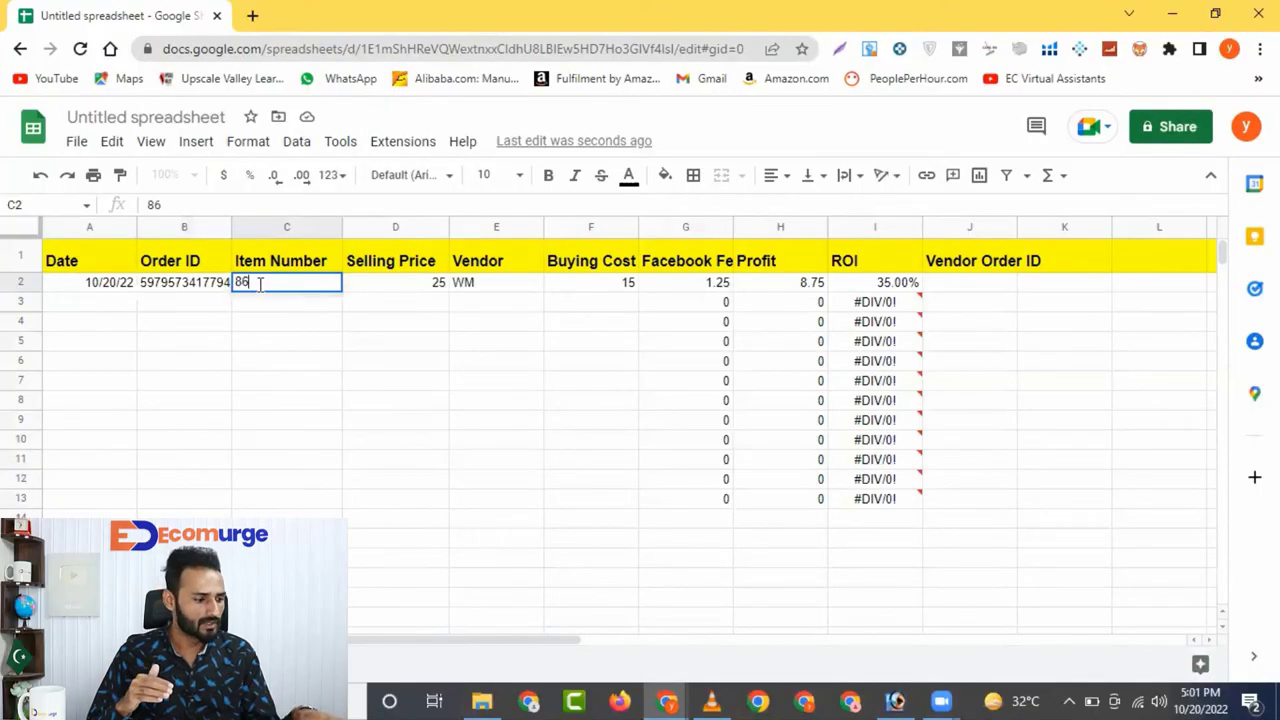
{"action": "type", "text": "2"}
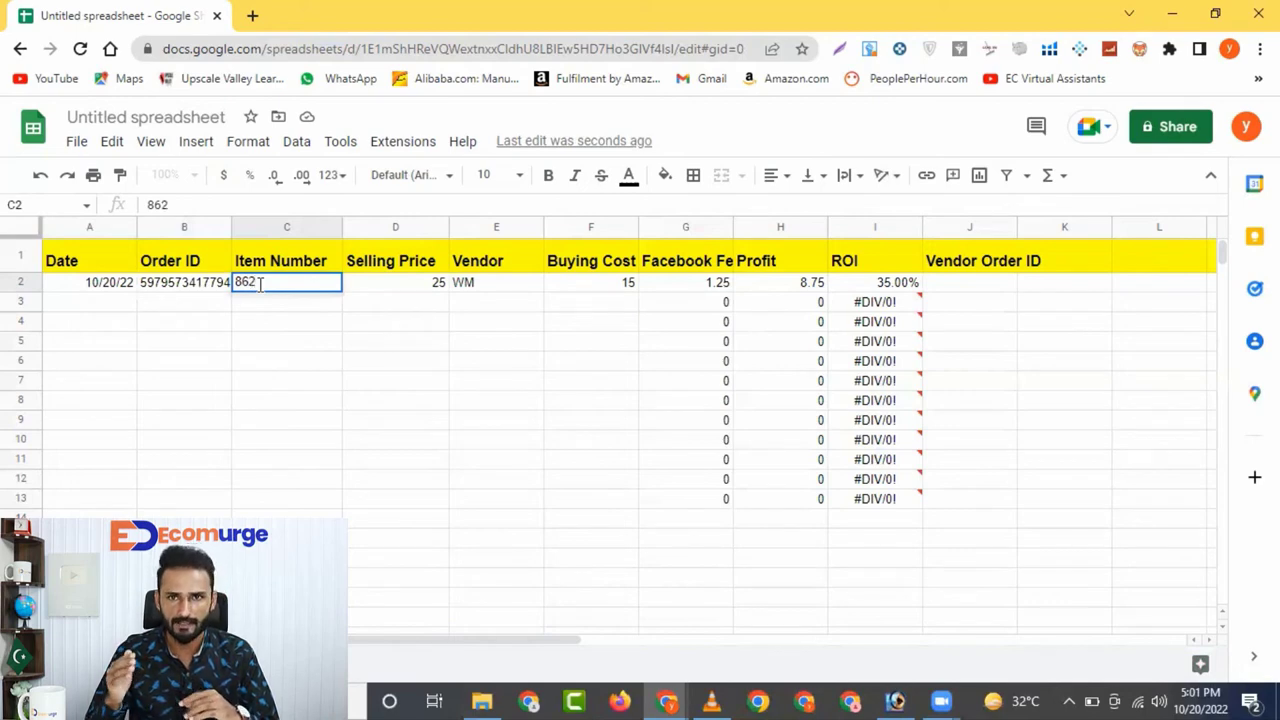
{"action": "type", "text": "99"}
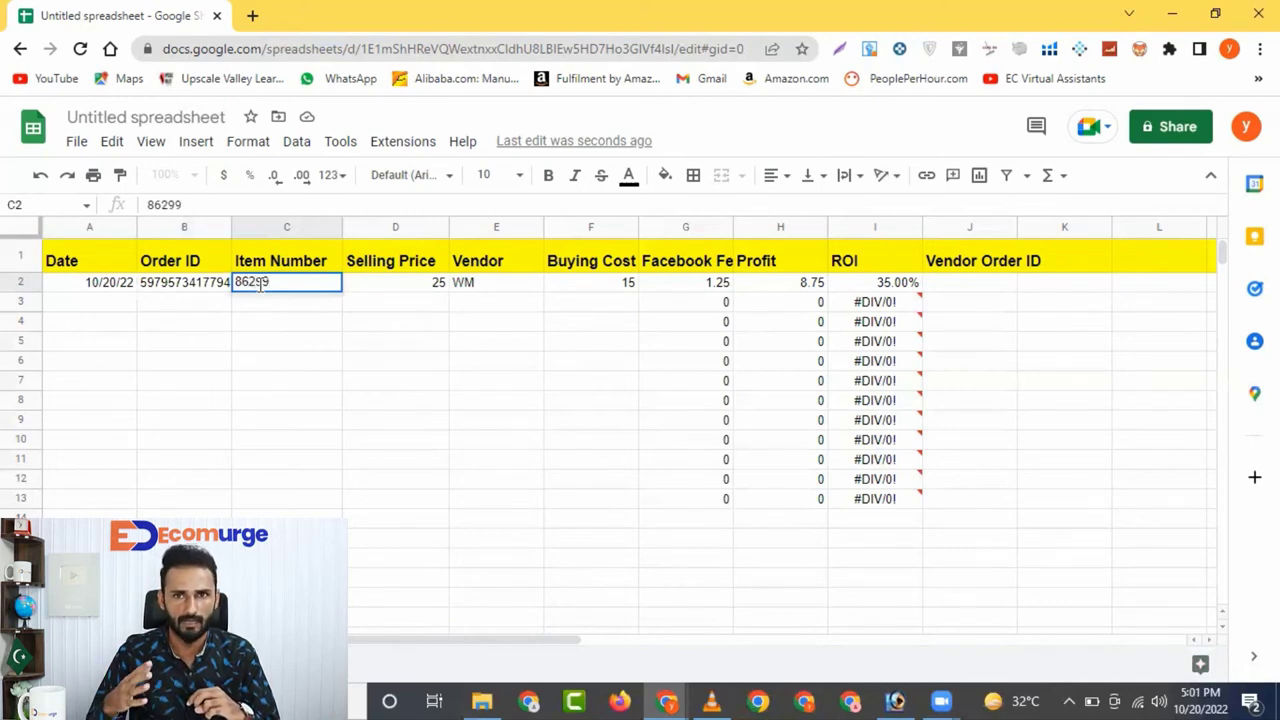
{"action": "type", "text": "08"}
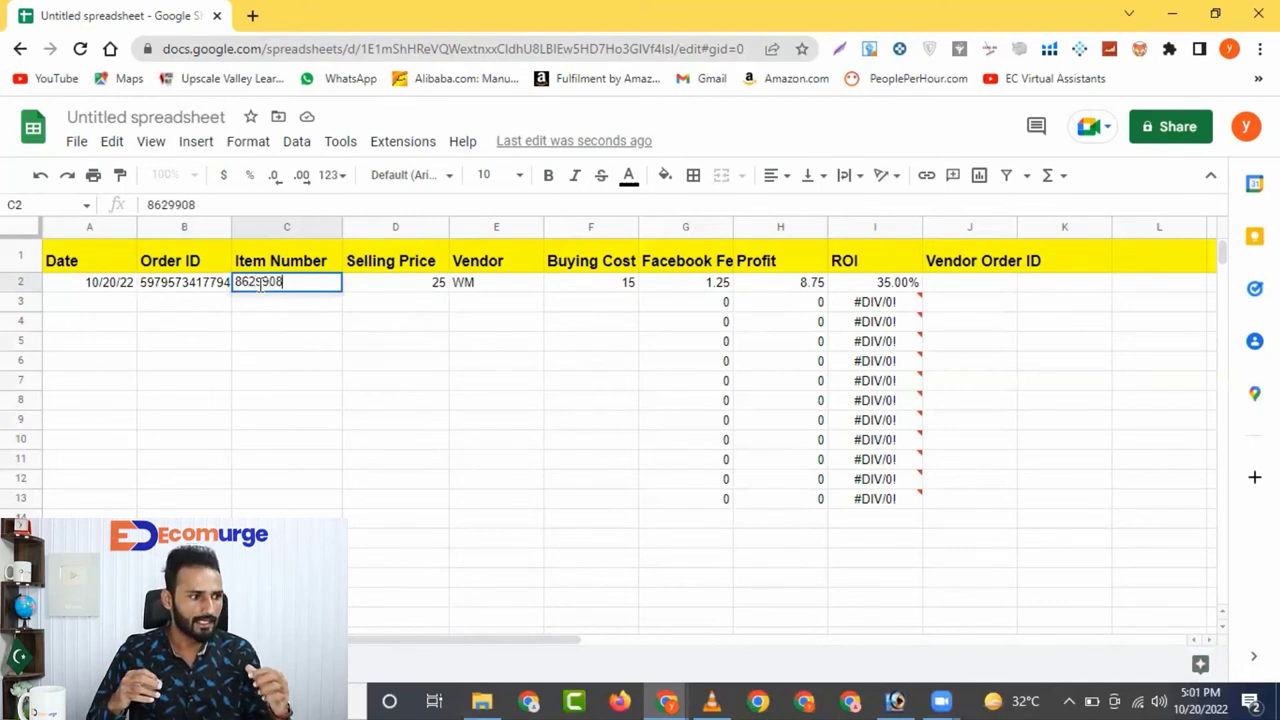
{"action": "type", "text": "95"}
{"action": "key", "text": "Return"}
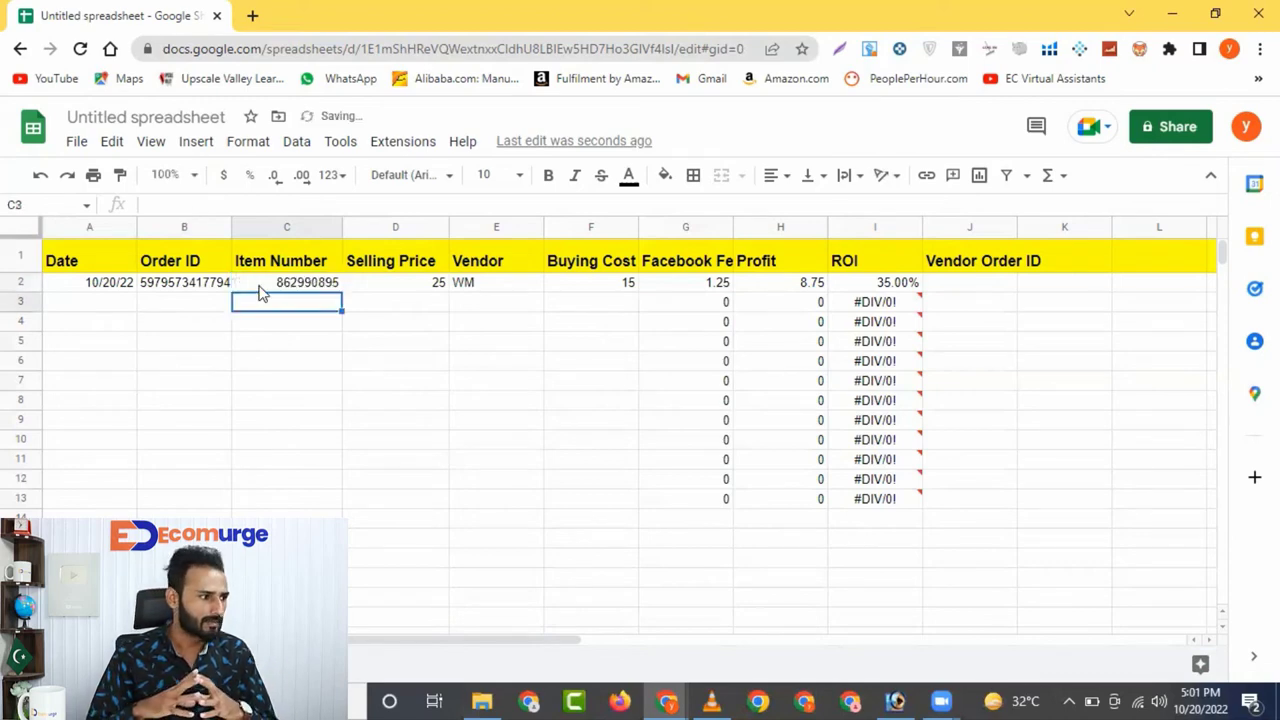
{"action": "left_click", "coordinate": [998, 289]}
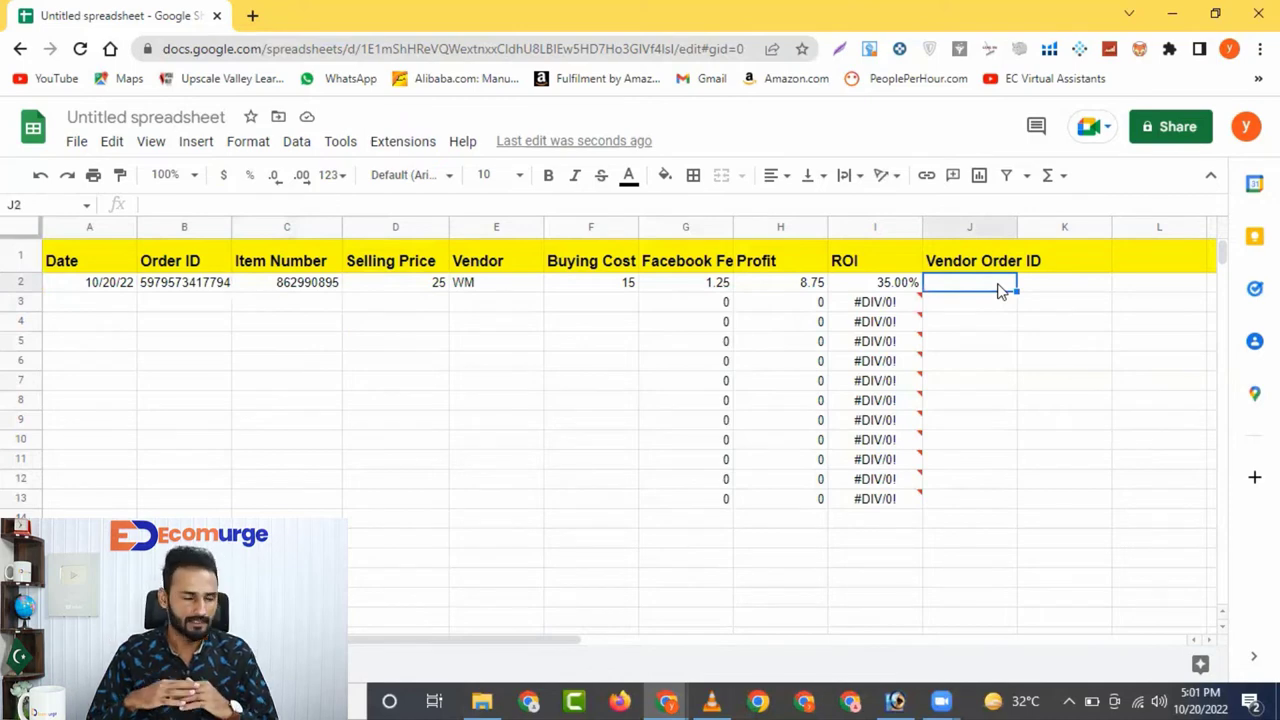
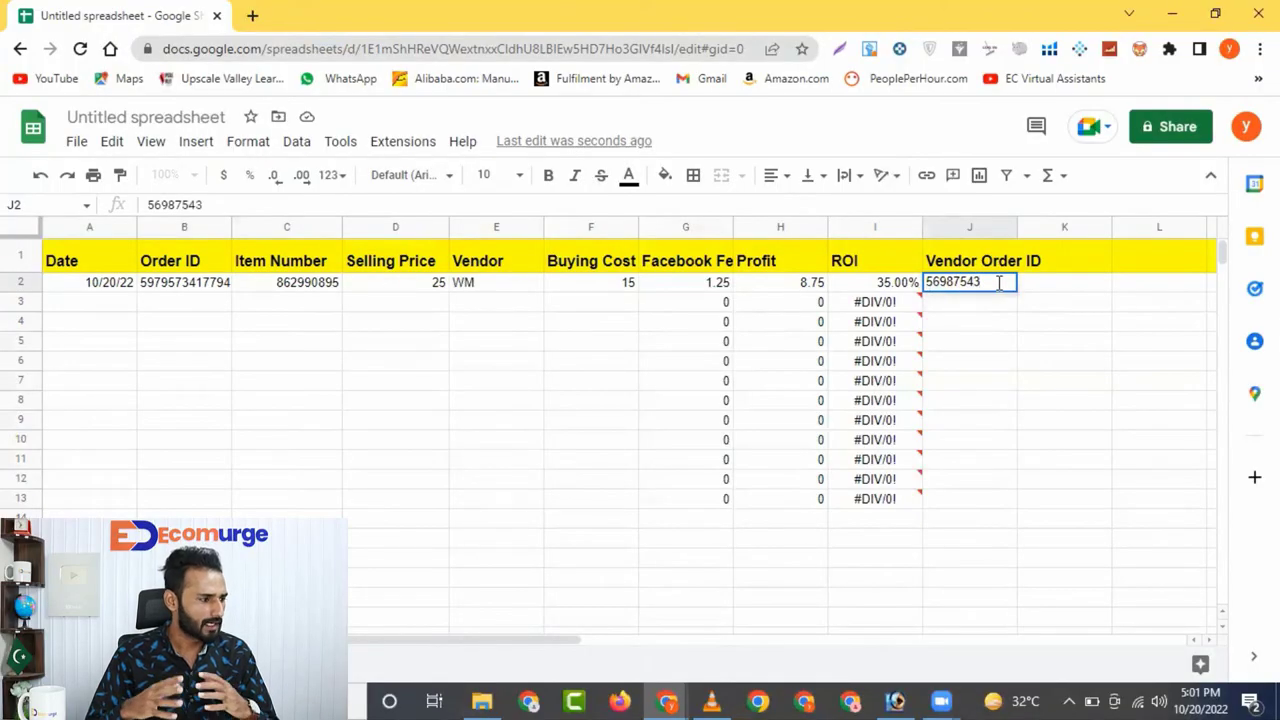
Fill in the first order's vendor order ID in cell J2
{"action": "key", "text": "Return"}
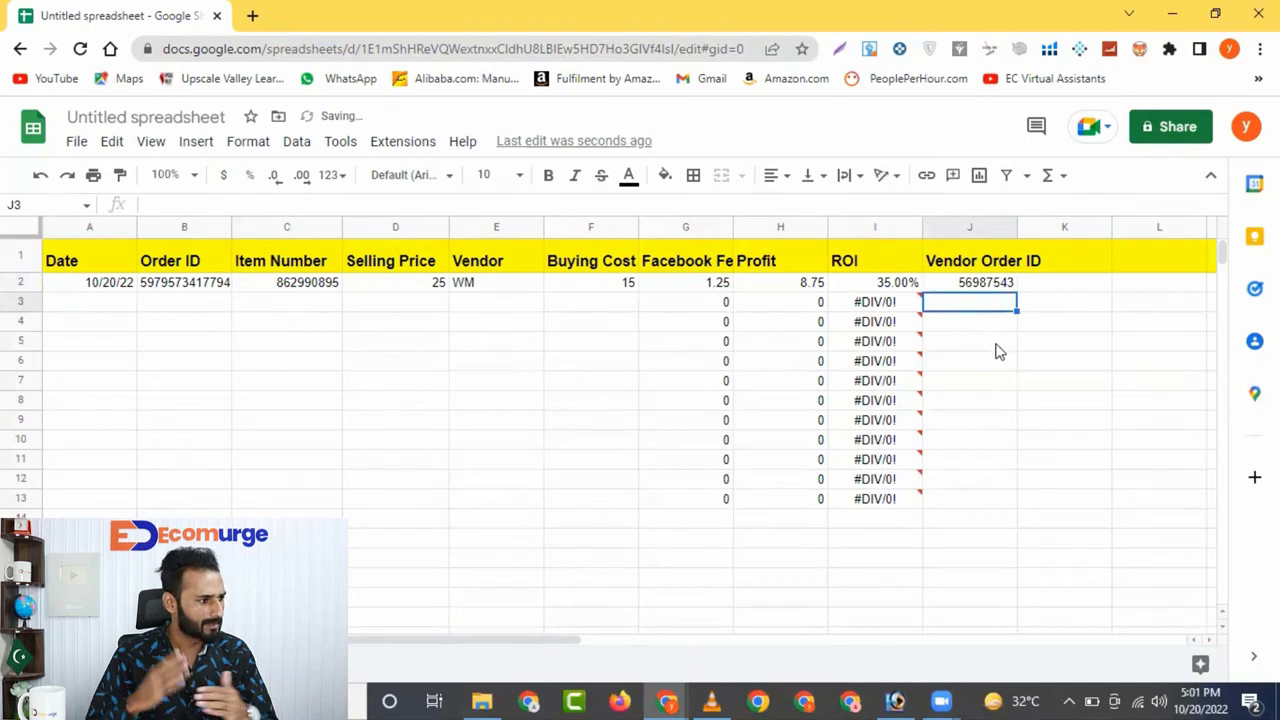
{"action": "left_click", "coordinate": [116, 310]}
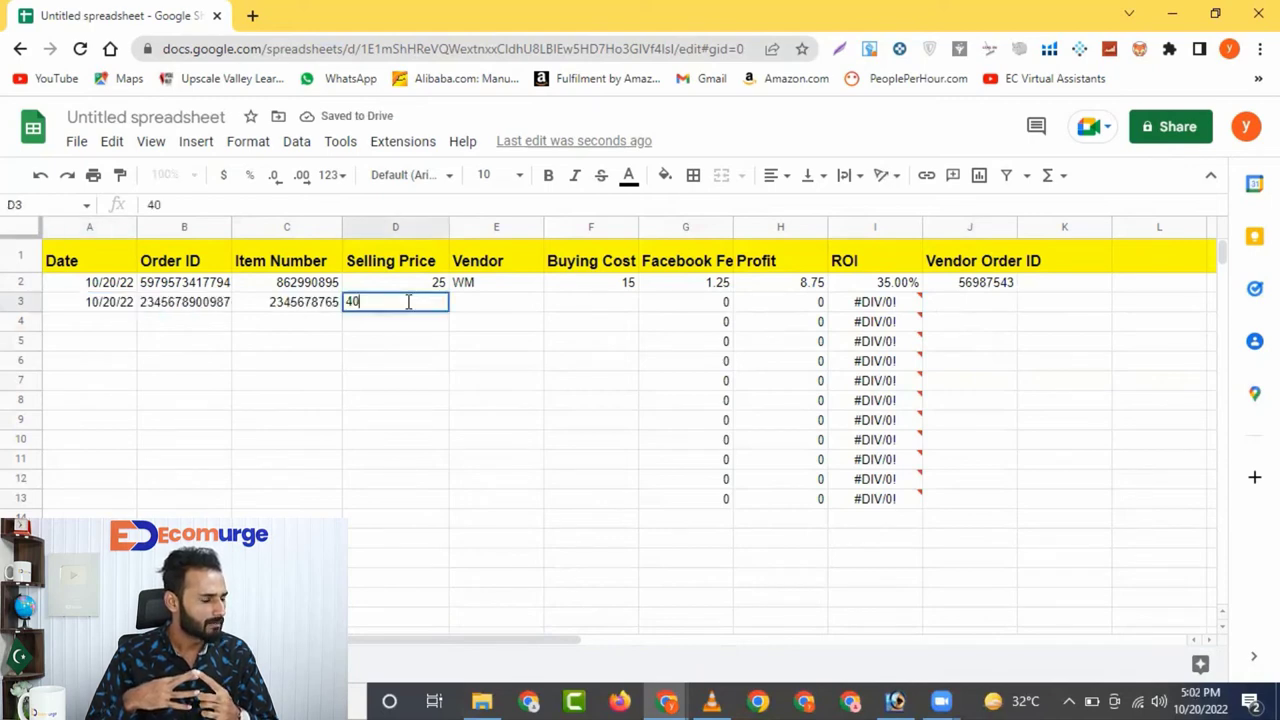
Record the second order's selling price 40, vendor AMZ and buying cost 20
{"action": "key", "text": "Return"}
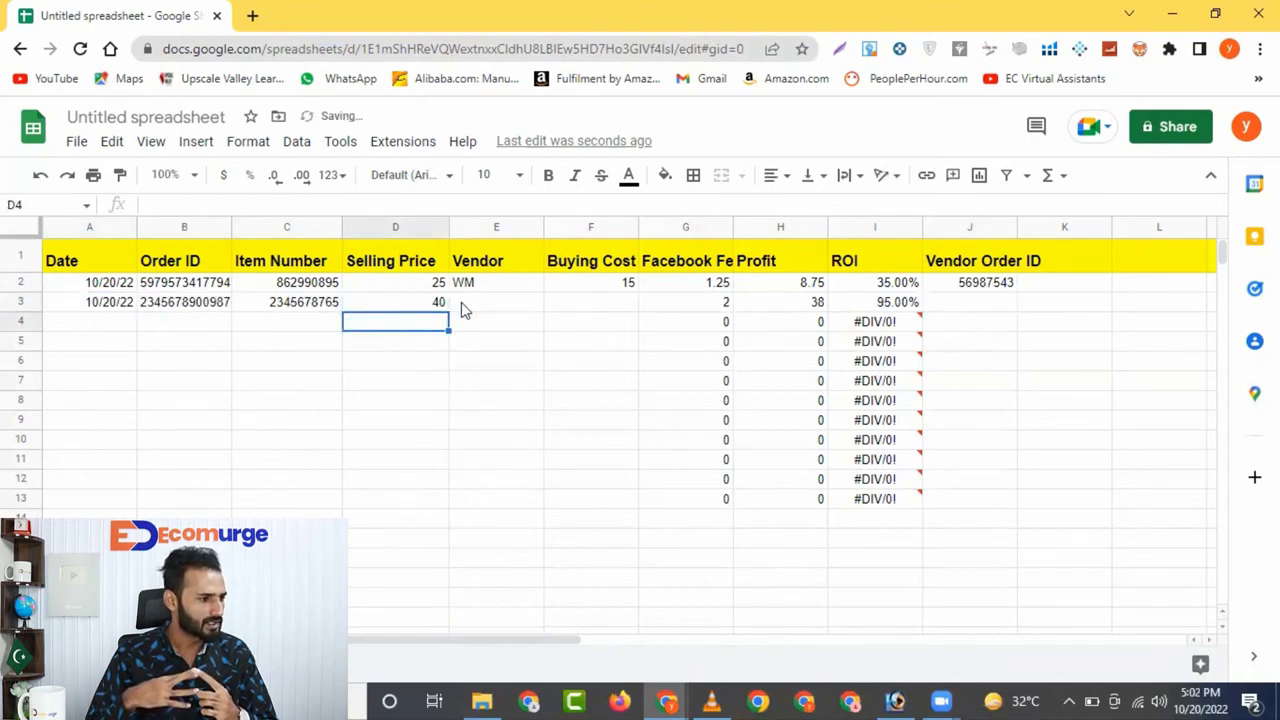
{"action": "left_click", "coordinate": [462, 308]}
{"action": "type", "text": "AMZ"}
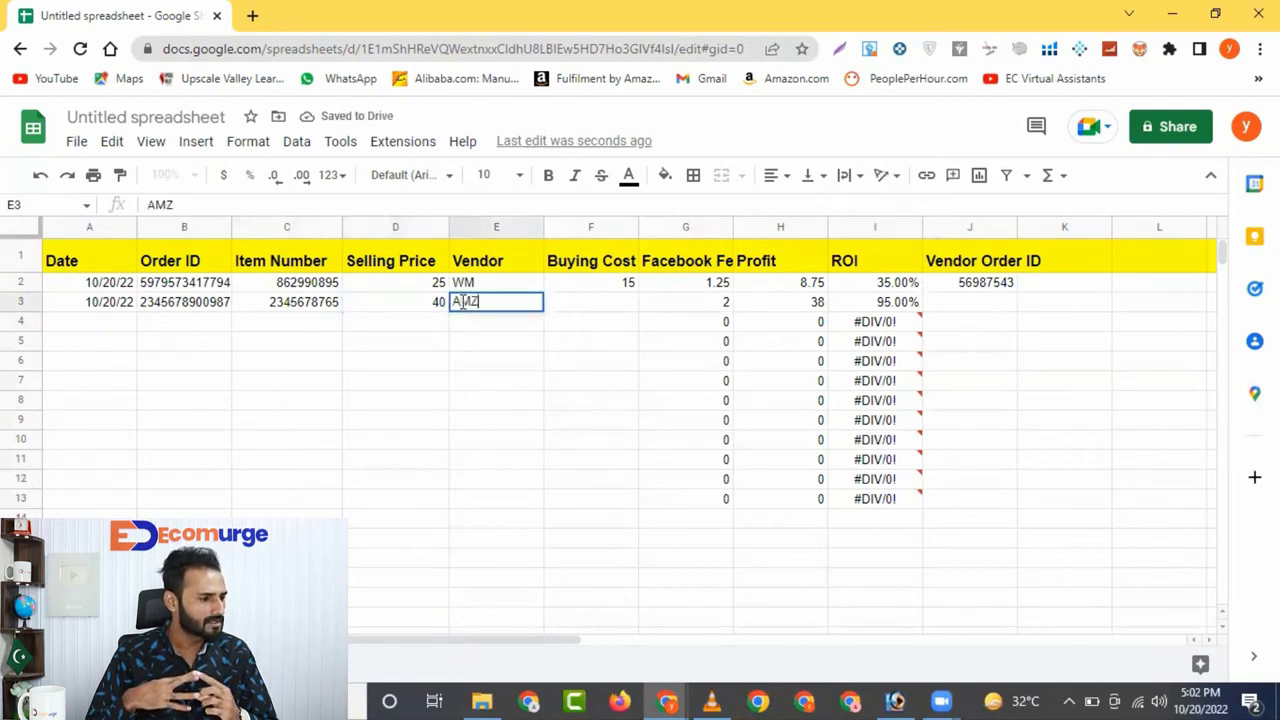
{"action": "key", "text": "Return"}
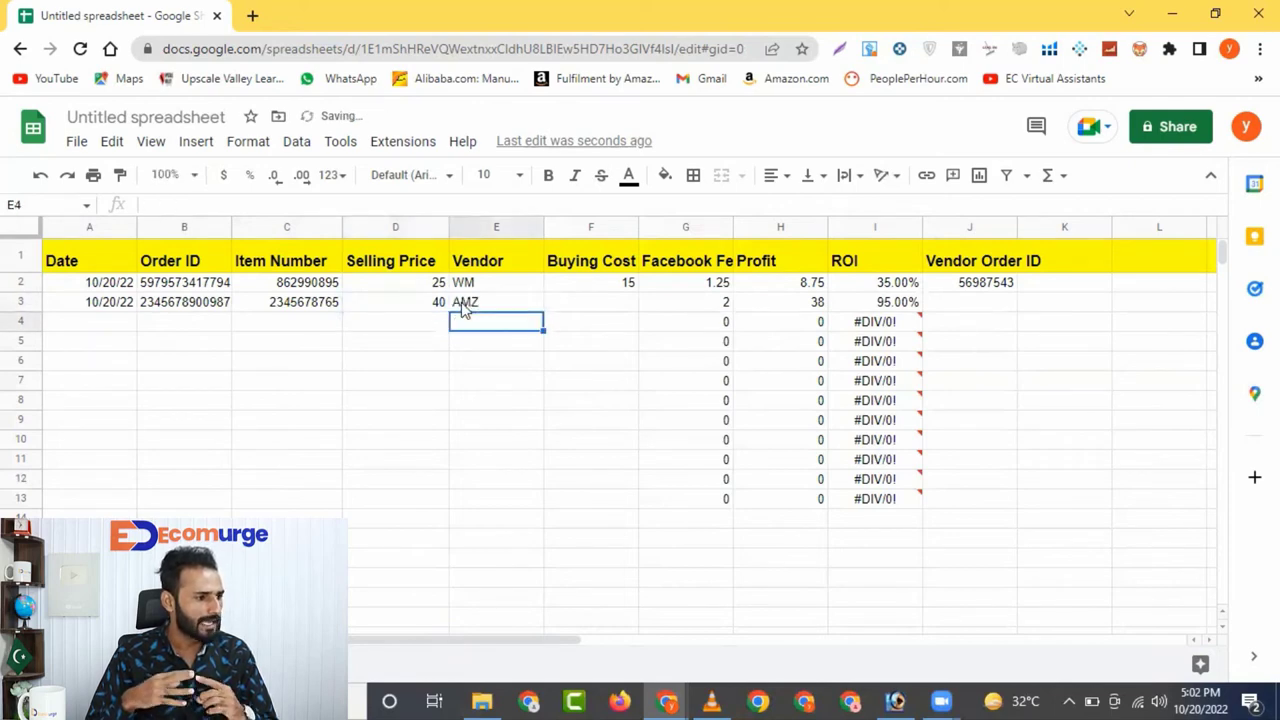
{"action": "left_click", "coordinate": [600, 305]}
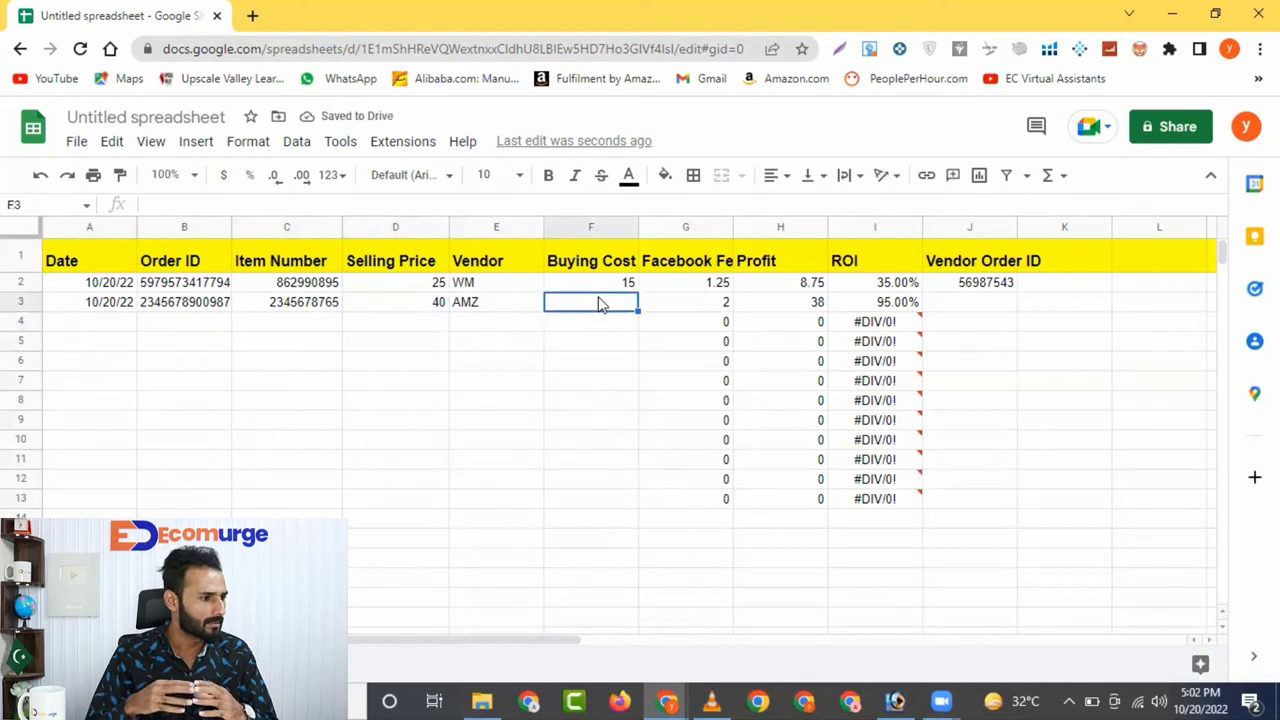
{"action": "type", "text": "20"}
{"action": "key", "text": "Return"}
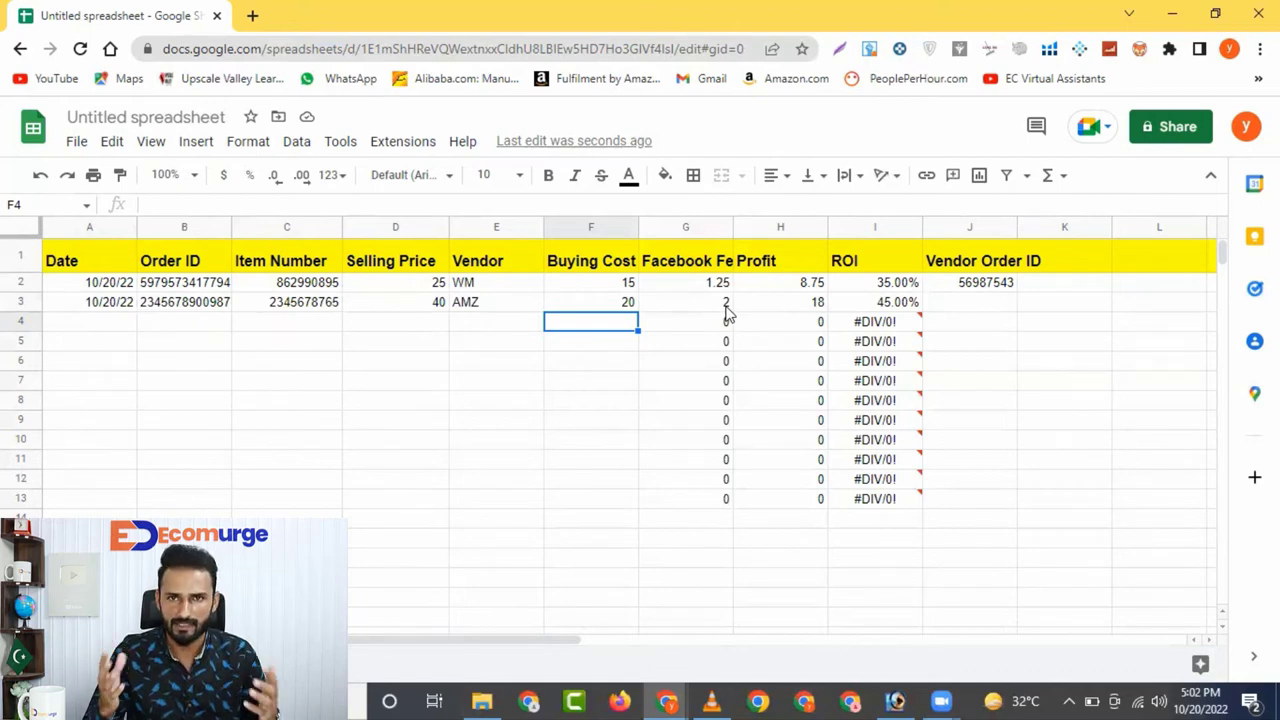
Enter the second order's vendor order ID in J3
{"action": "left_click", "coordinate": [975, 303]}
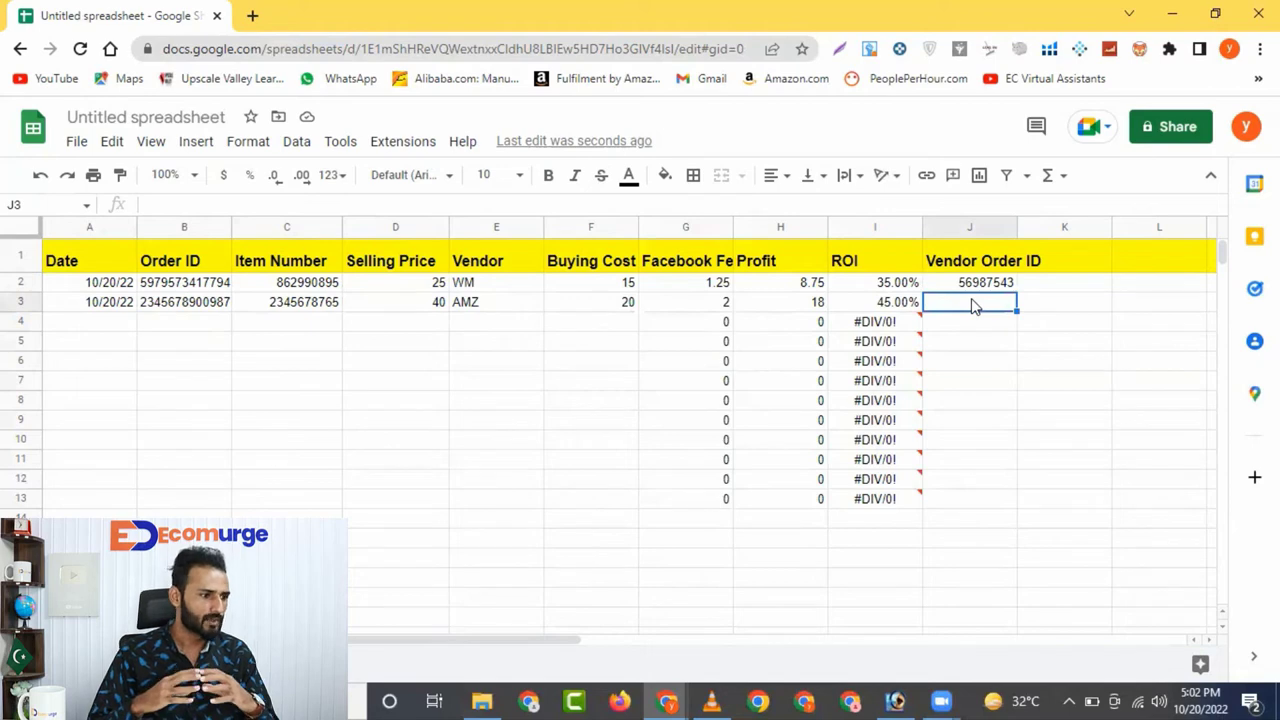
{"action": "type", "text": "34567654"}
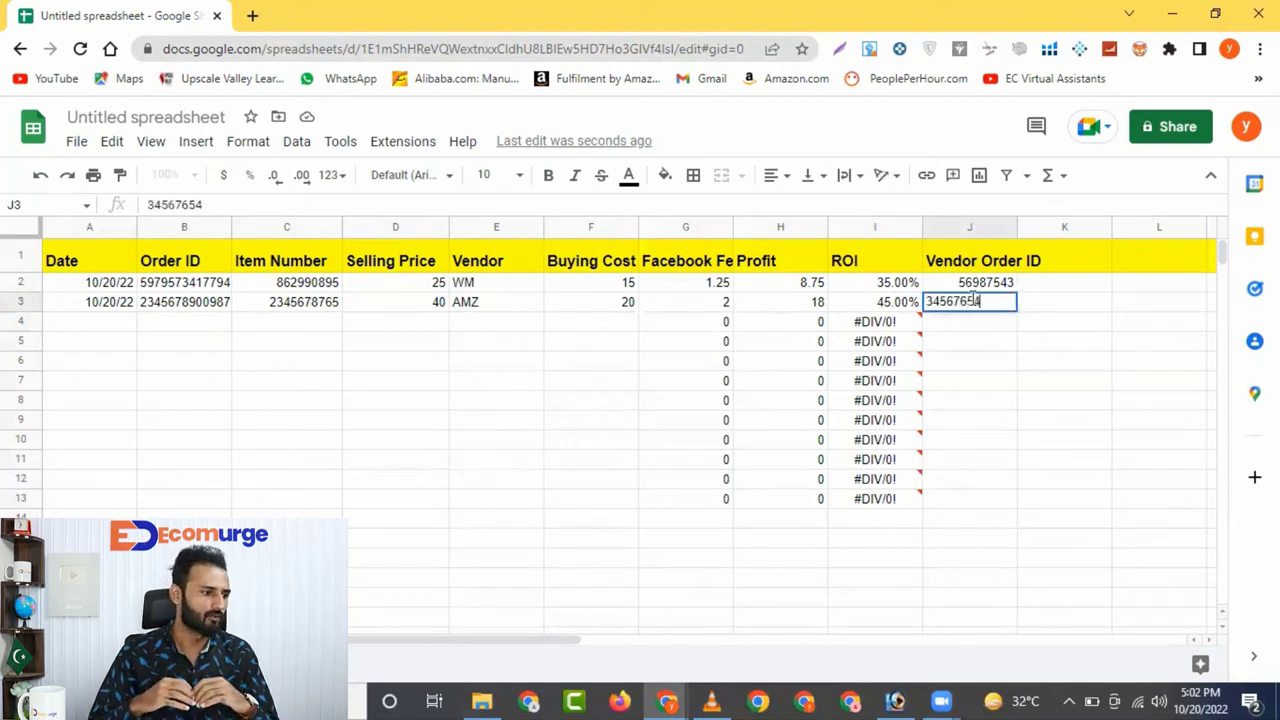
{"action": "key", "text": "Return"}
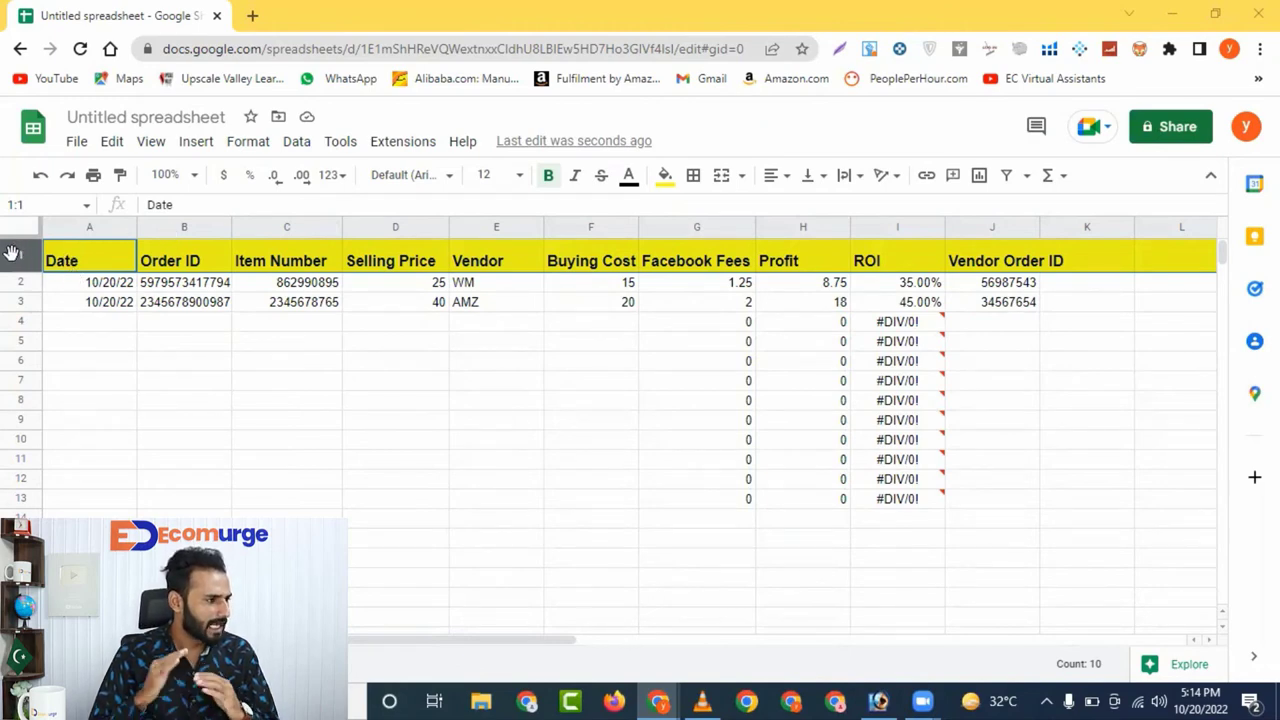
Add an empty row under the headers, then delete it again
{"action": "right_click", "coordinate": [12, 252]}
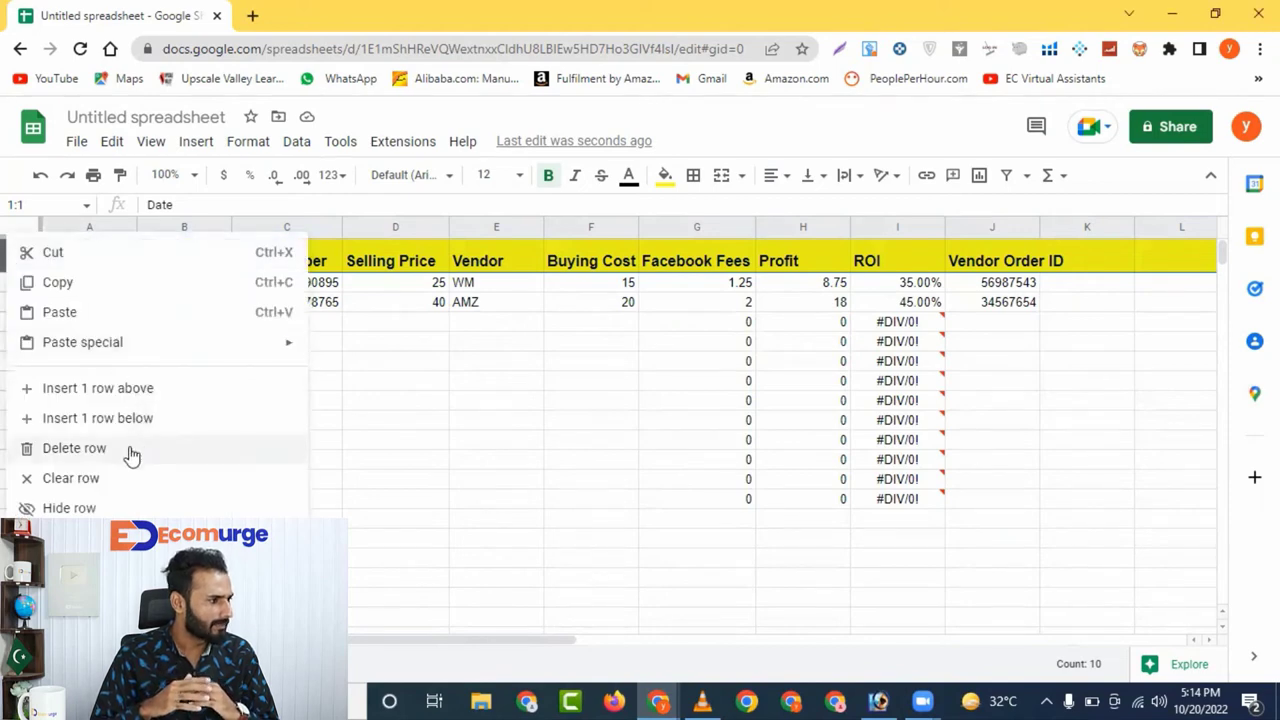
{"action": "left_click", "coordinate": [86, 418]}
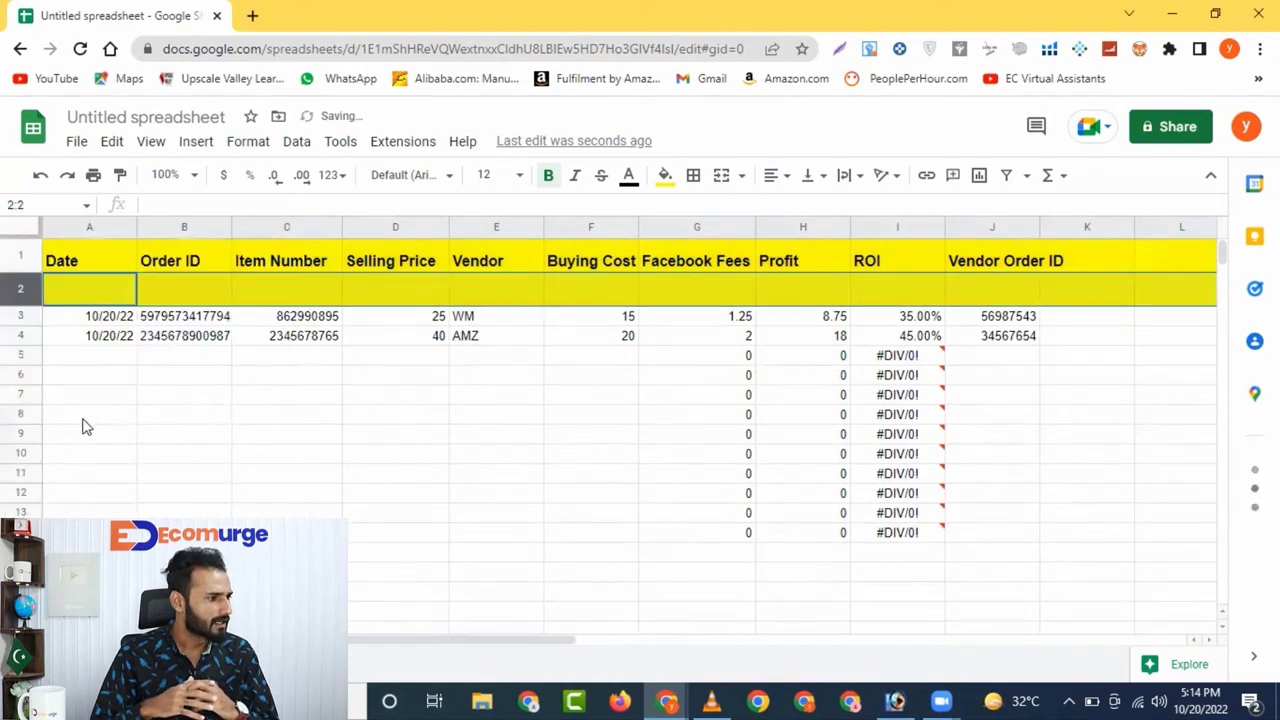
{"action": "right_click", "coordinate": [16, 290]}
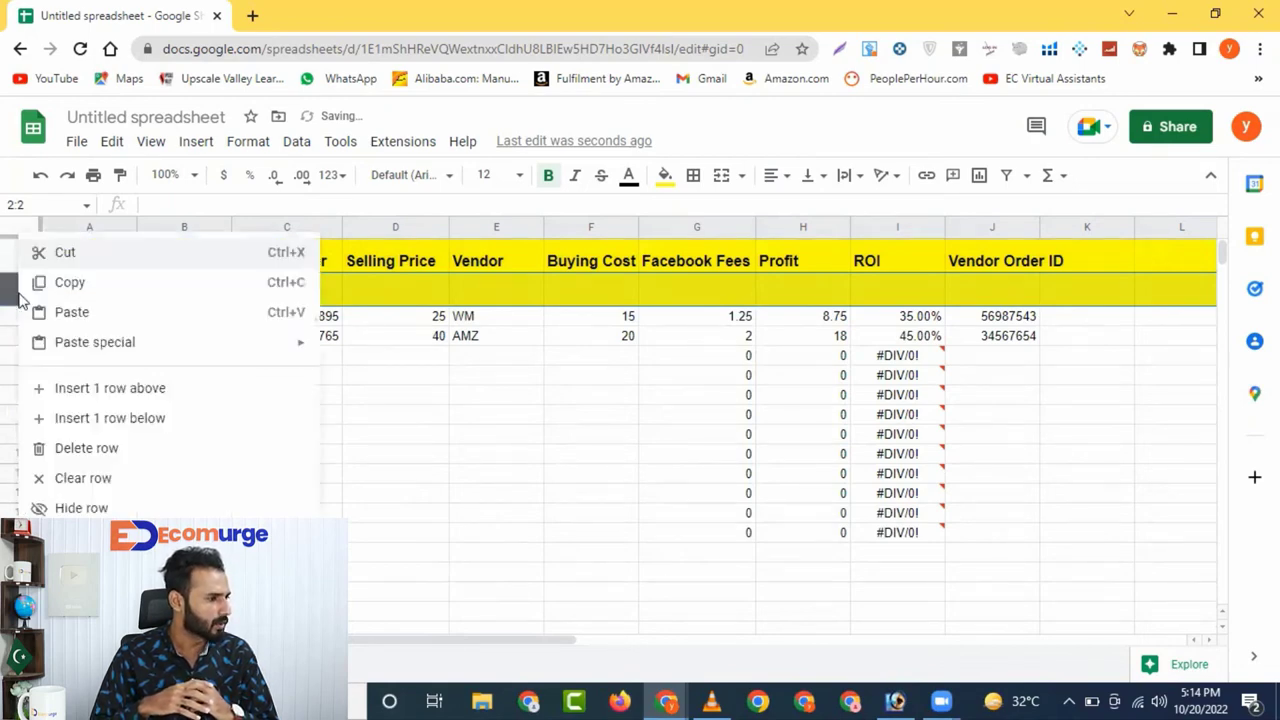
{"action": "left_click", "coordinate": [86, 448]}
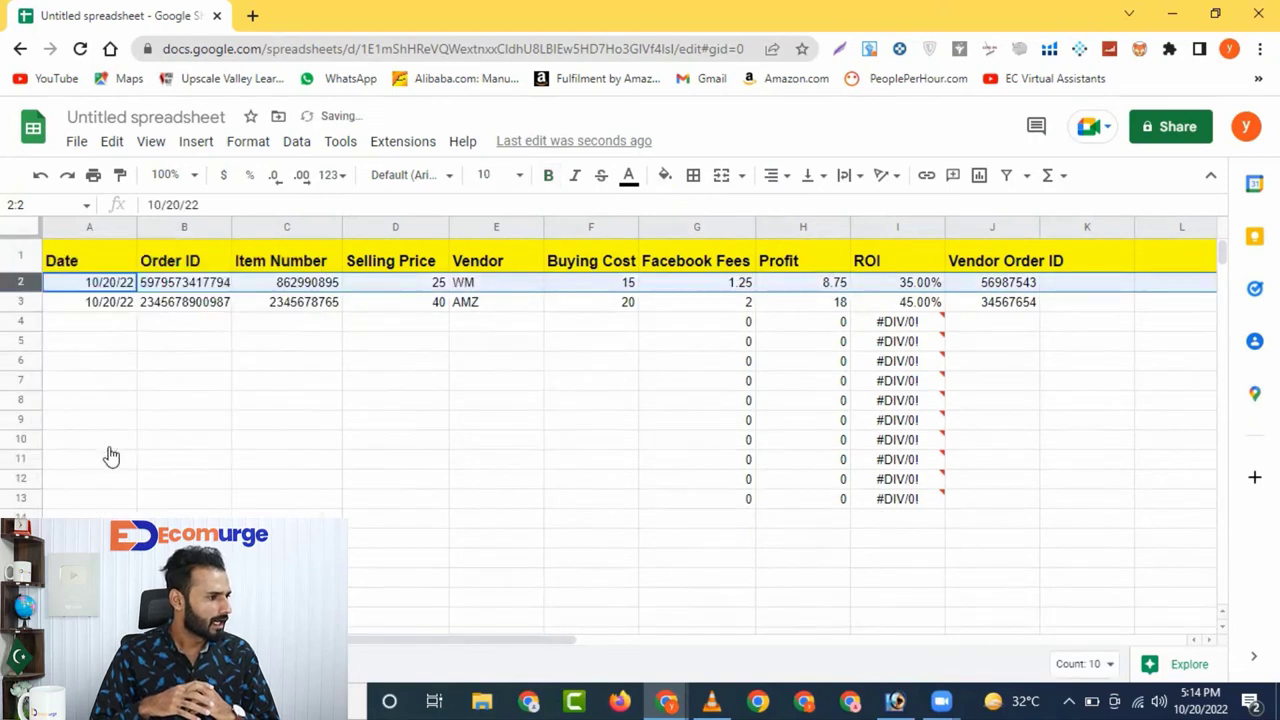
Insert a blank row above the header row and make it slightly shorter
{"action": "left_click", "coordinate": [15, 262]}
{"action": "right_click", "coordinate": [15, 262]}
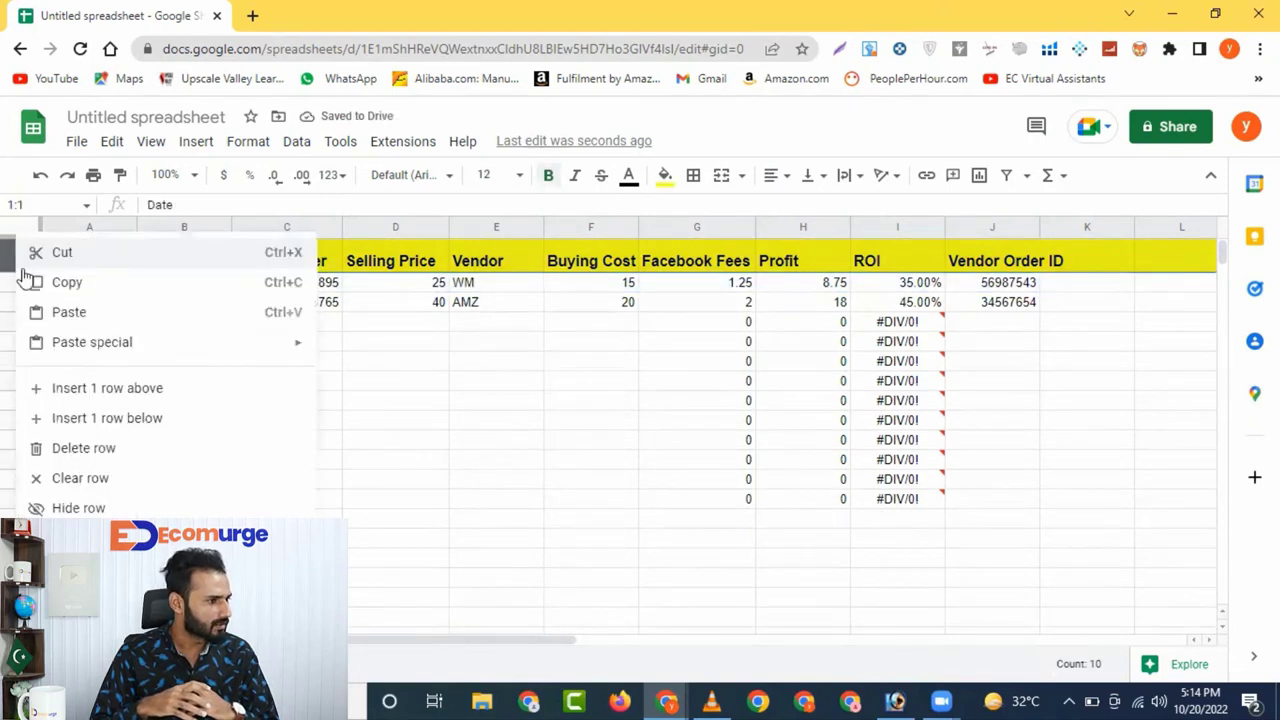
{"action": "left_click", "coordinate": [110, 390]}
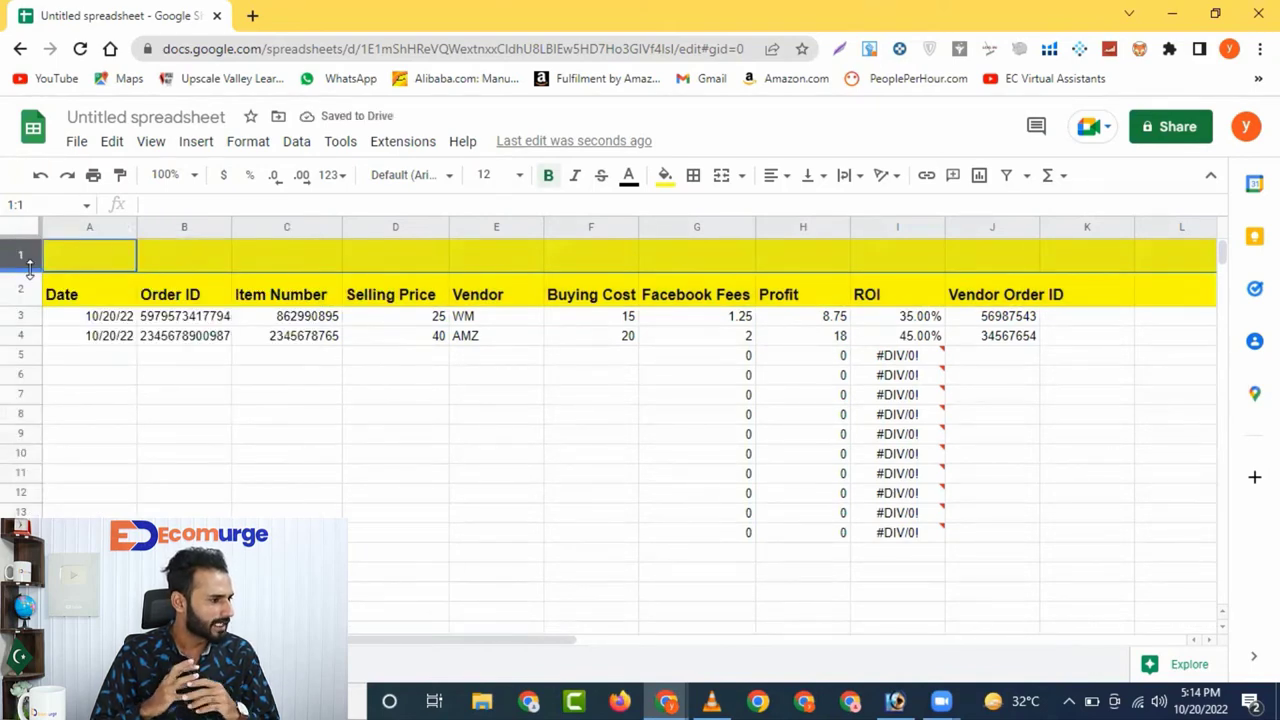
{"action": "left_click_drag", "start_coordinate": [27, 272], "coordinate": [27, 267]}
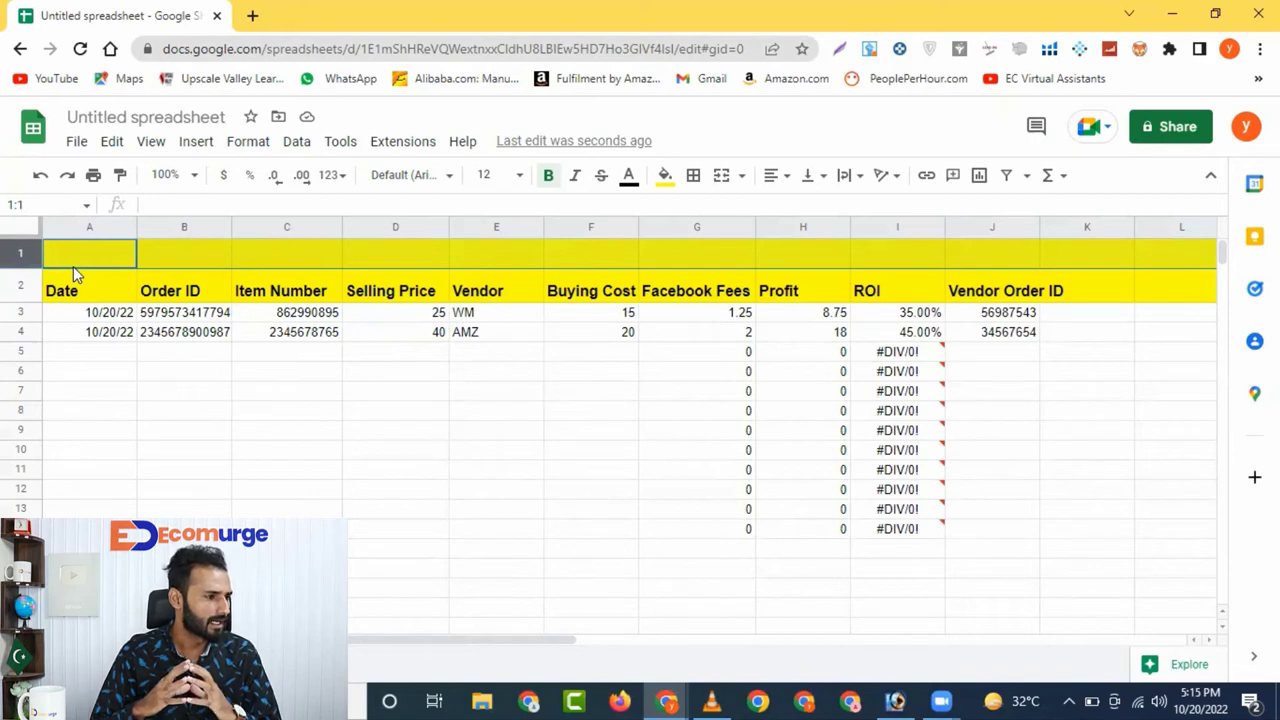
Total the Selling Price column in D1 with =SUM(D3:D1001), showing 65
{"action": "left_click", "coordinate": [375, 263]}
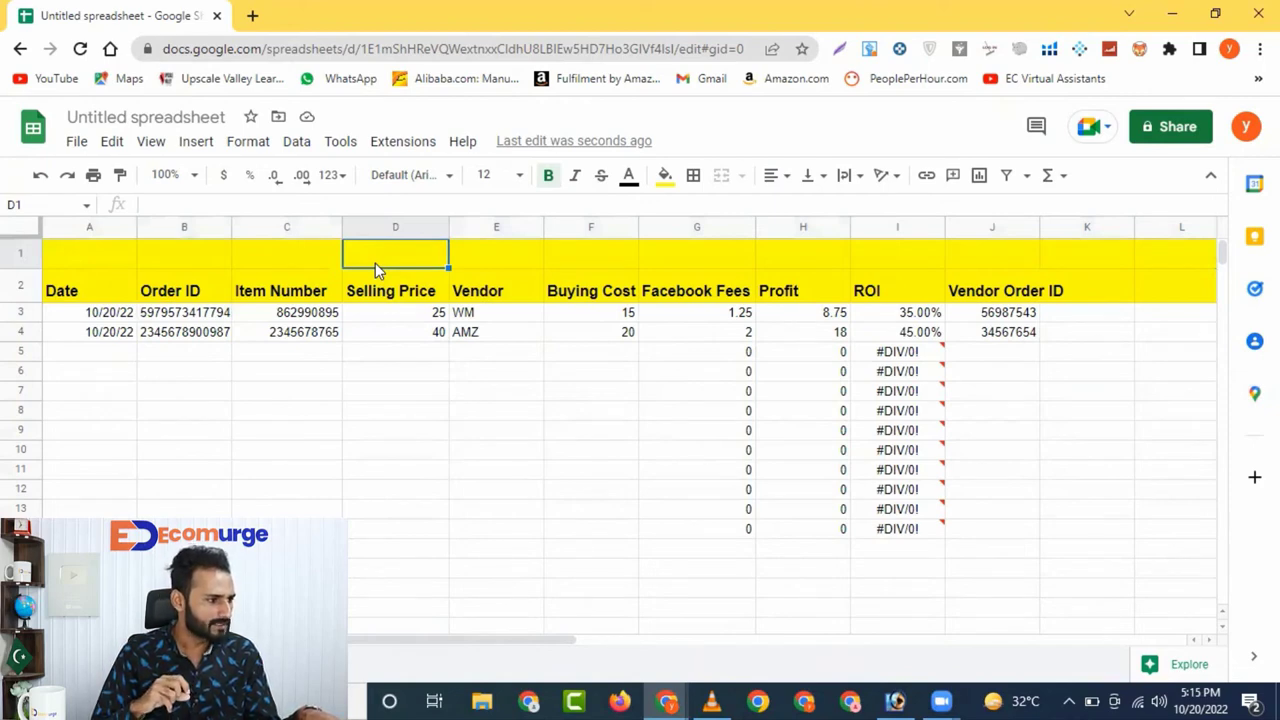
{"action": "type", "text": "="}
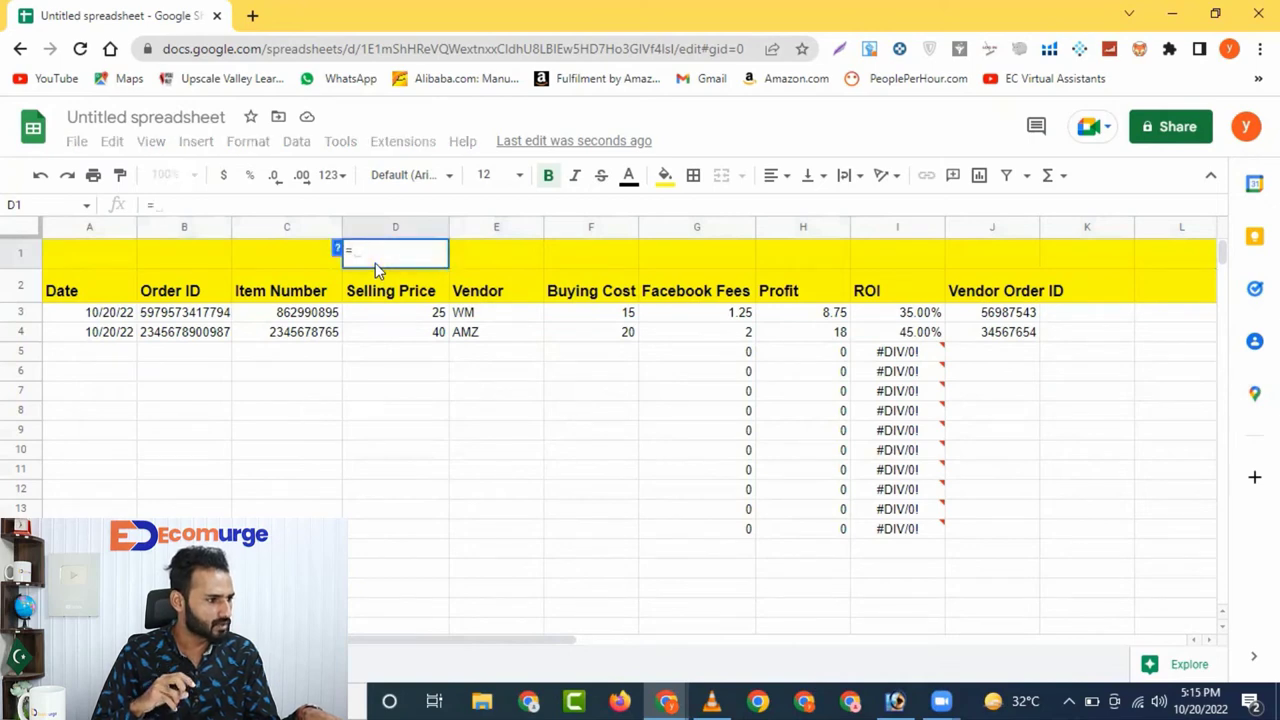
{"action": "type", "text": "SU"}
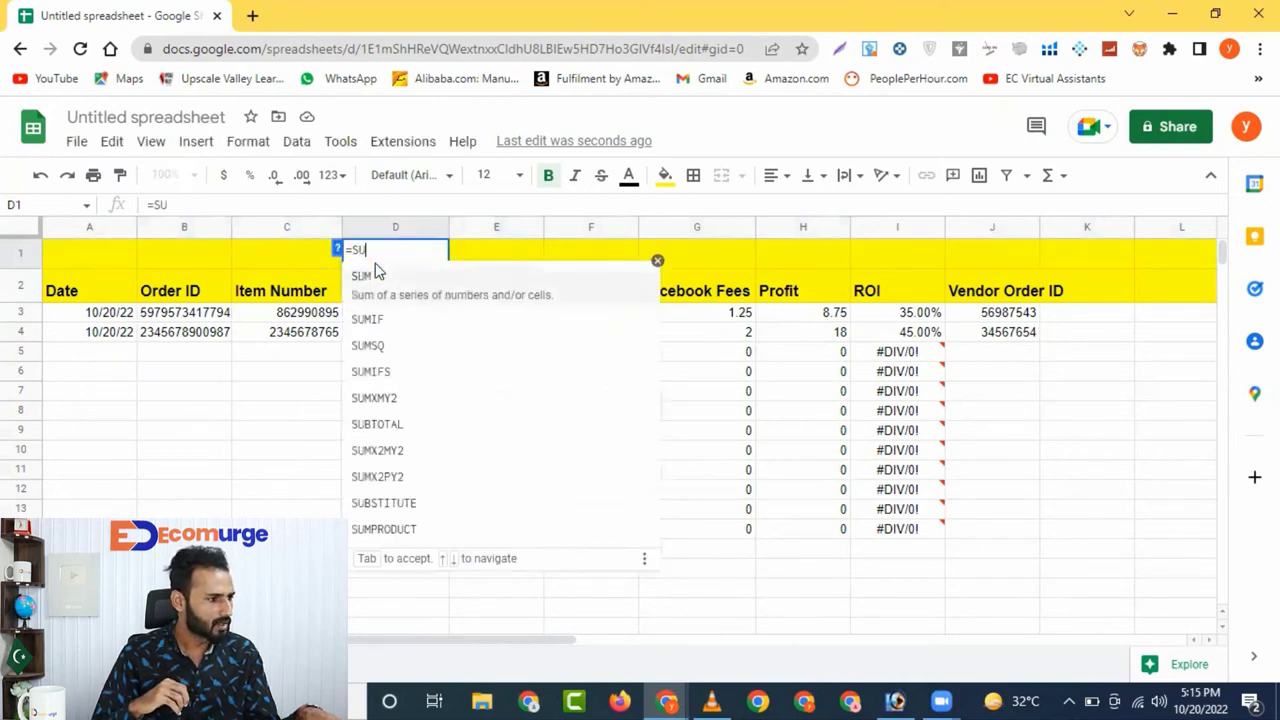
{"action": "type", "text": "M9"}
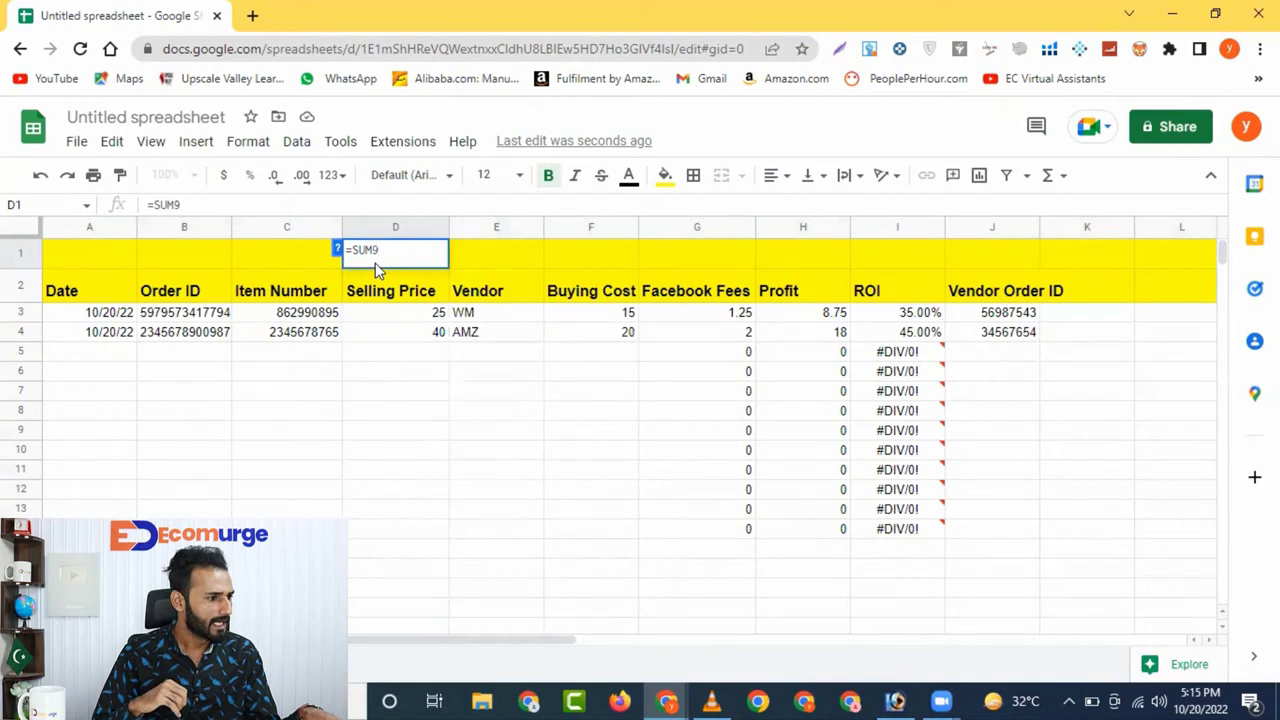
{"action": "key", "text": "BackSpace"}
{"action": "type", "text": "("}
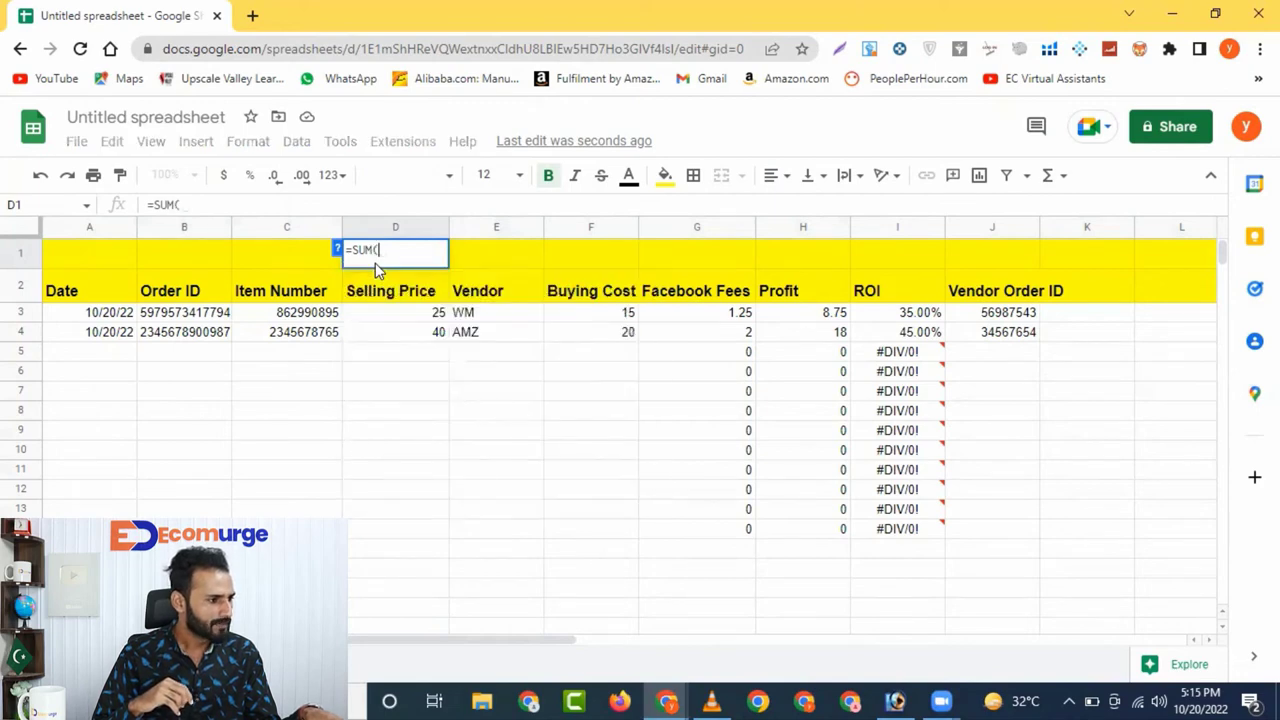
{"action": "left_click", "coordinate": [415, 318]}
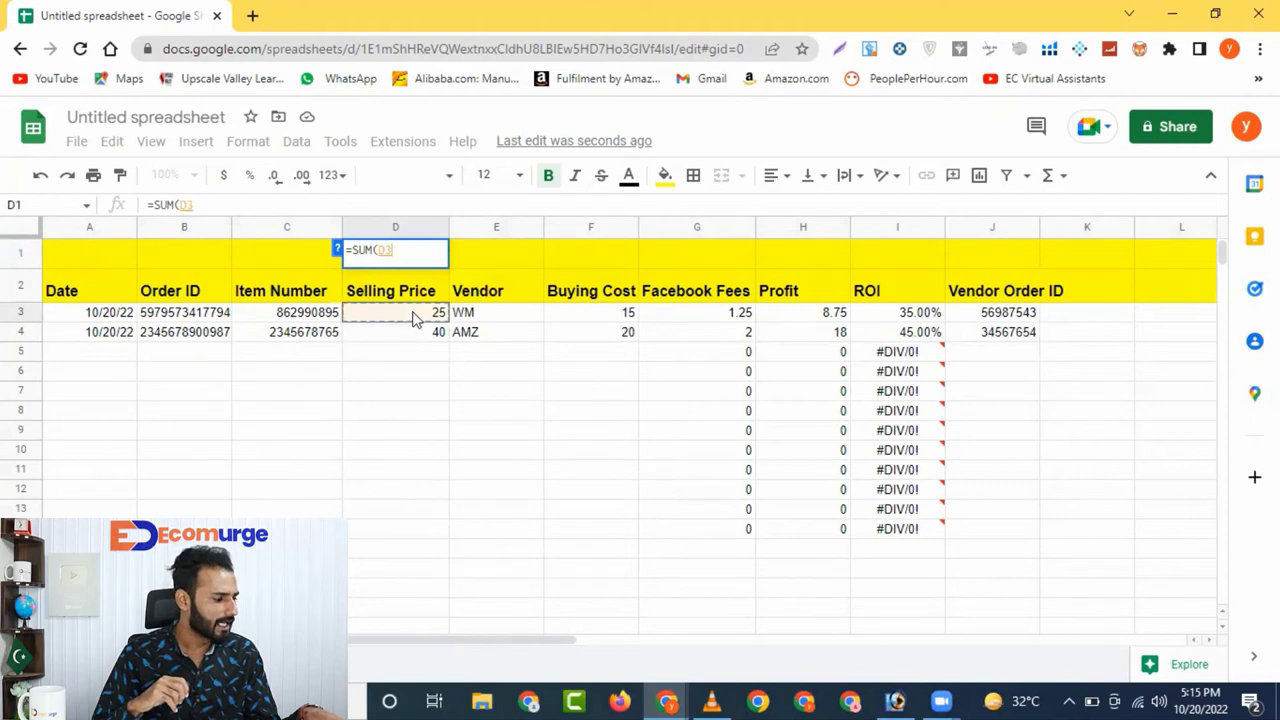
{"action": "key", "text": "ctrl+shift+Down"}
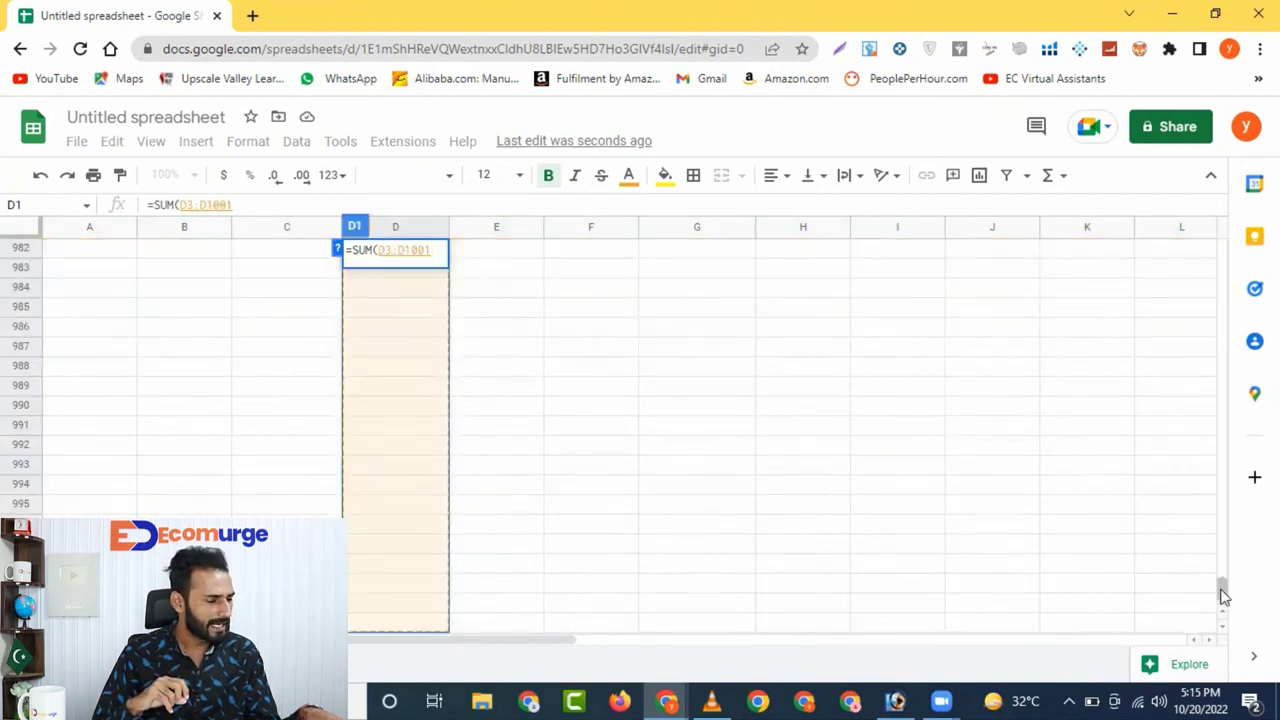
{"action": "left_click_drag", "start_coordinate": [1222, 592], "coordinate": [1203, 233]}
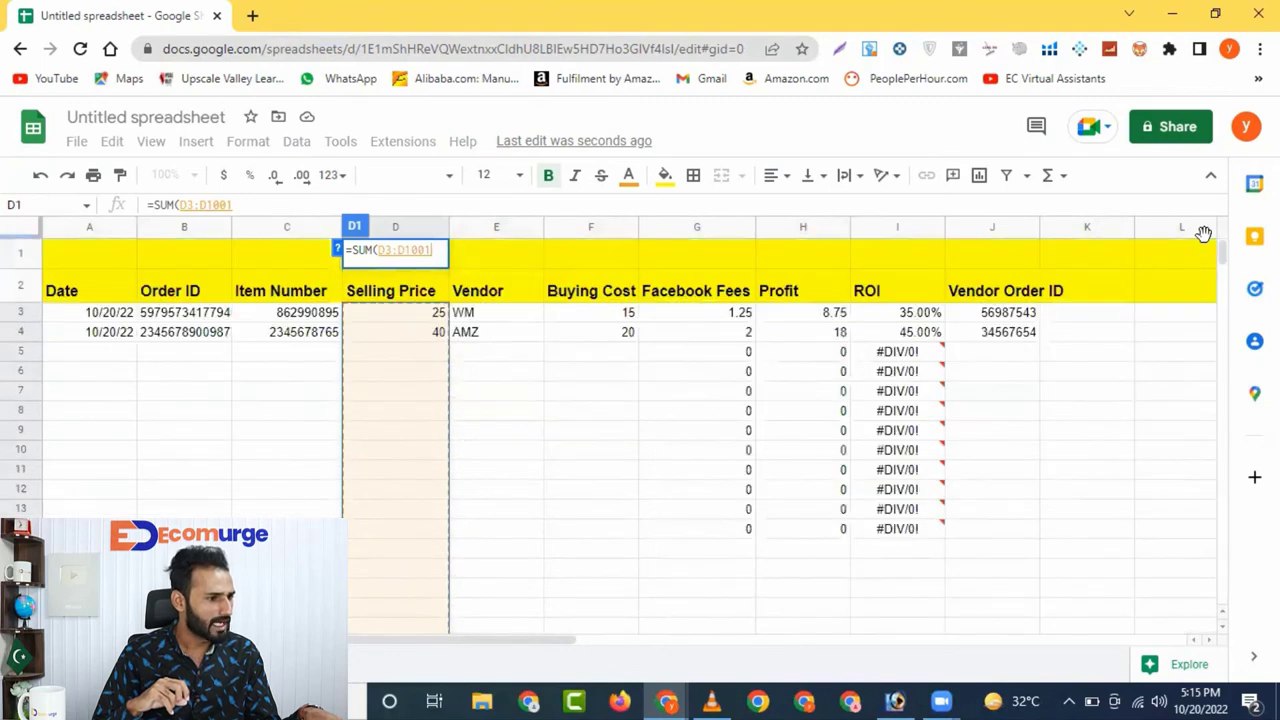
{"action": "key", "text": "Return"}
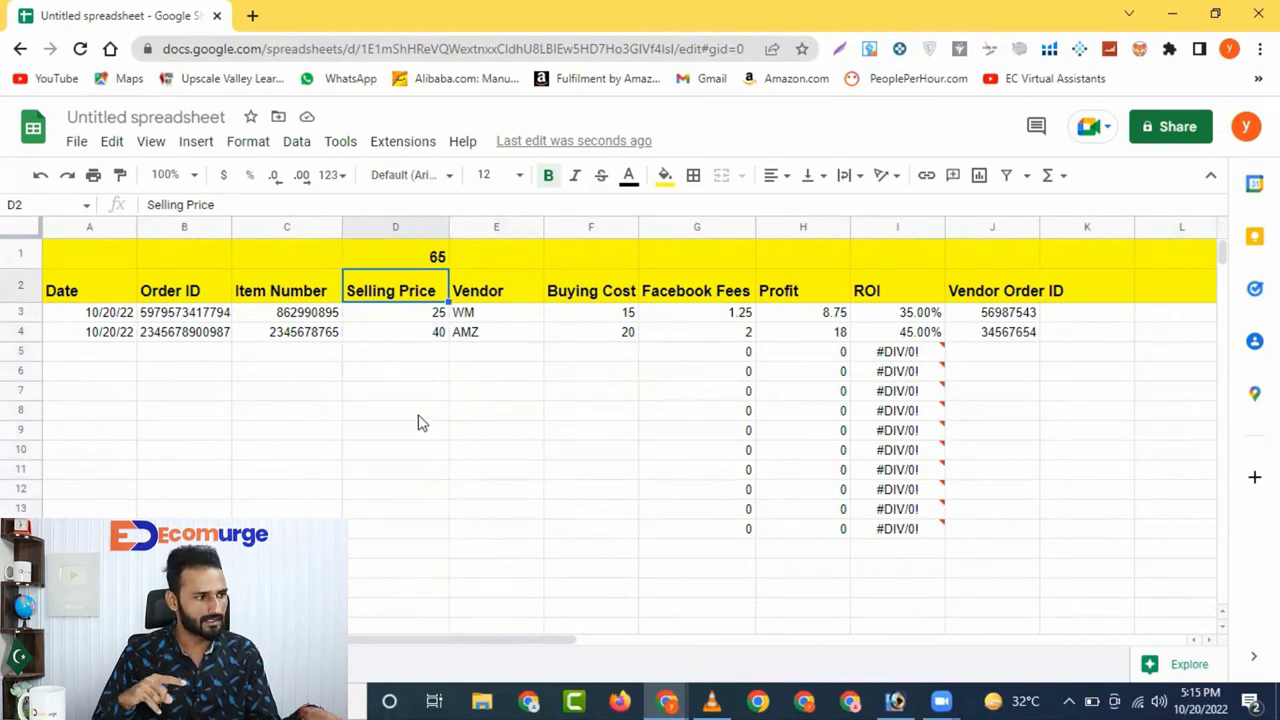
Total the Buying Cost column in F1 with =SUM(F3:F1001), showing 35
{"action": "left_click", "coordinate": [585, 258]}
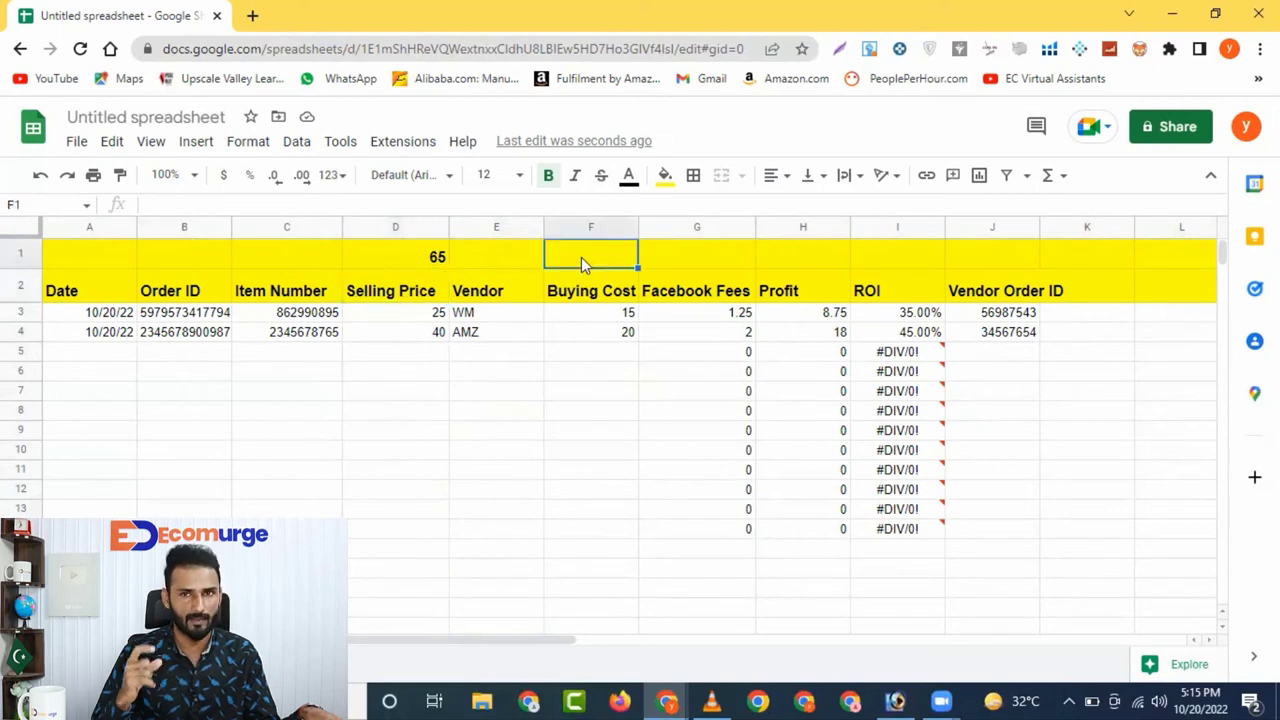
{"action": "type", "text": "="}
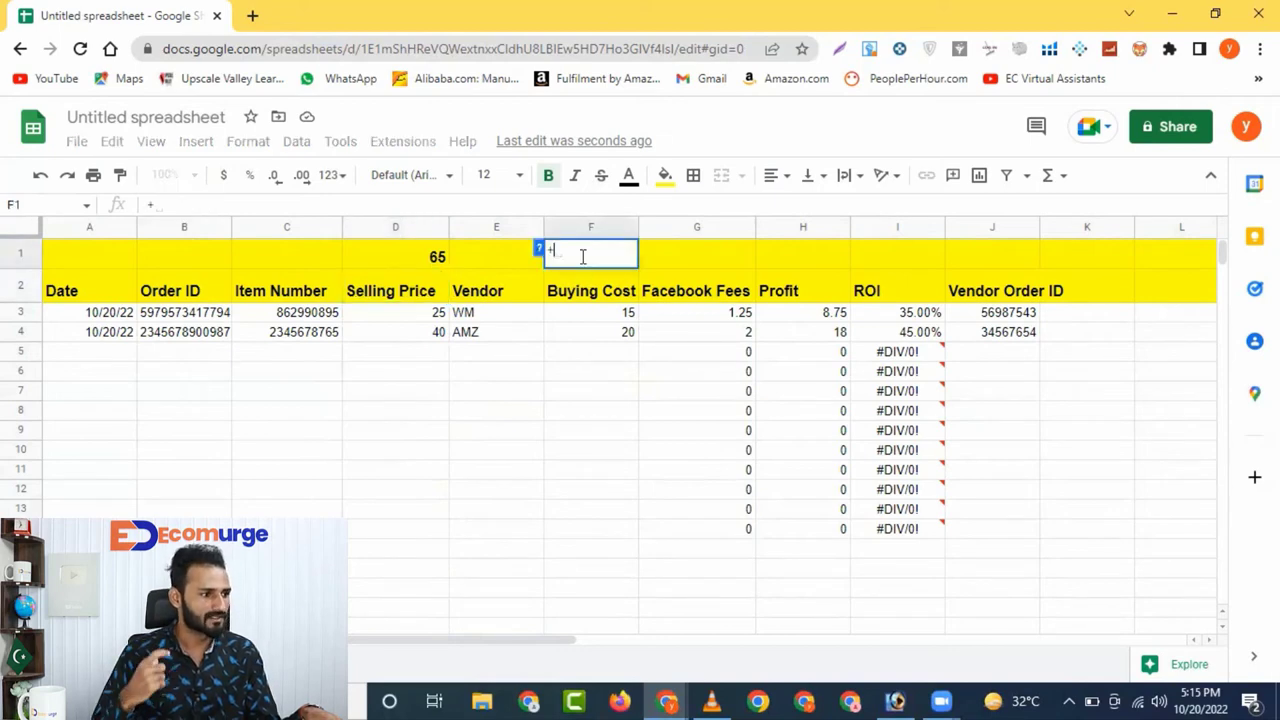
{"action": "key", "text": "Escape"}
{"action": "type", "text": "=S"}
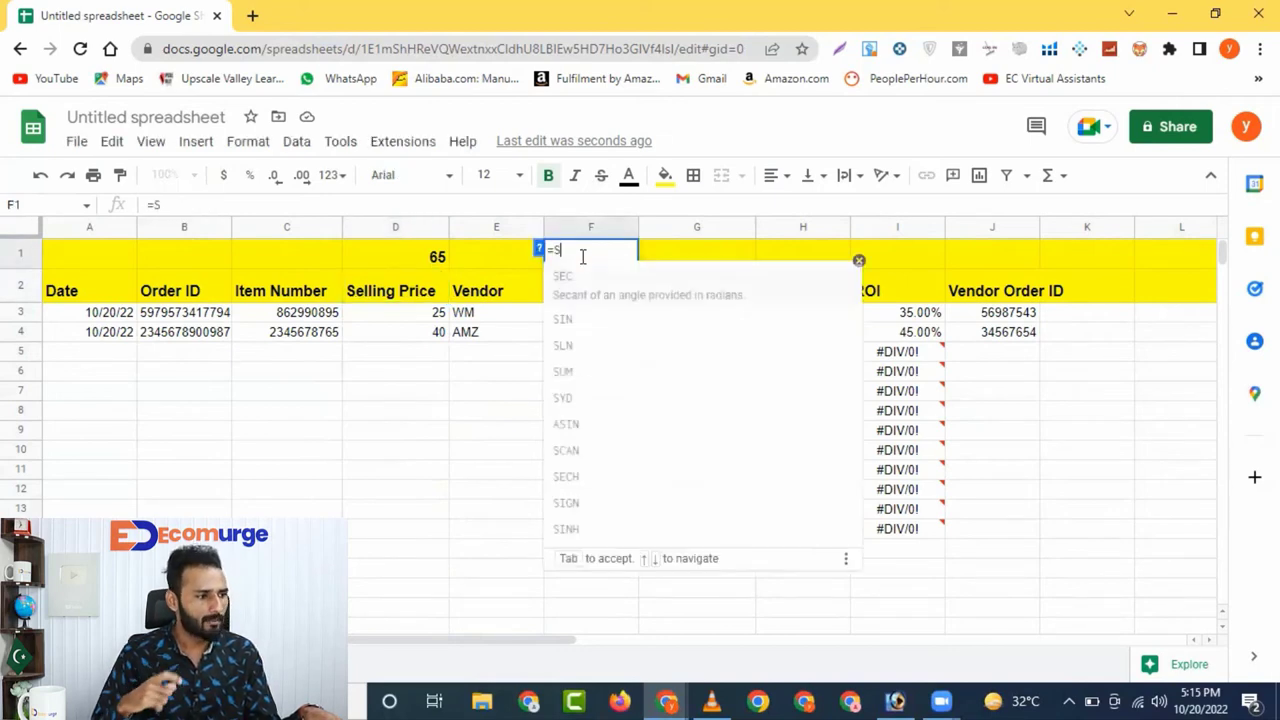
{"action": "type", "text": "UM"}
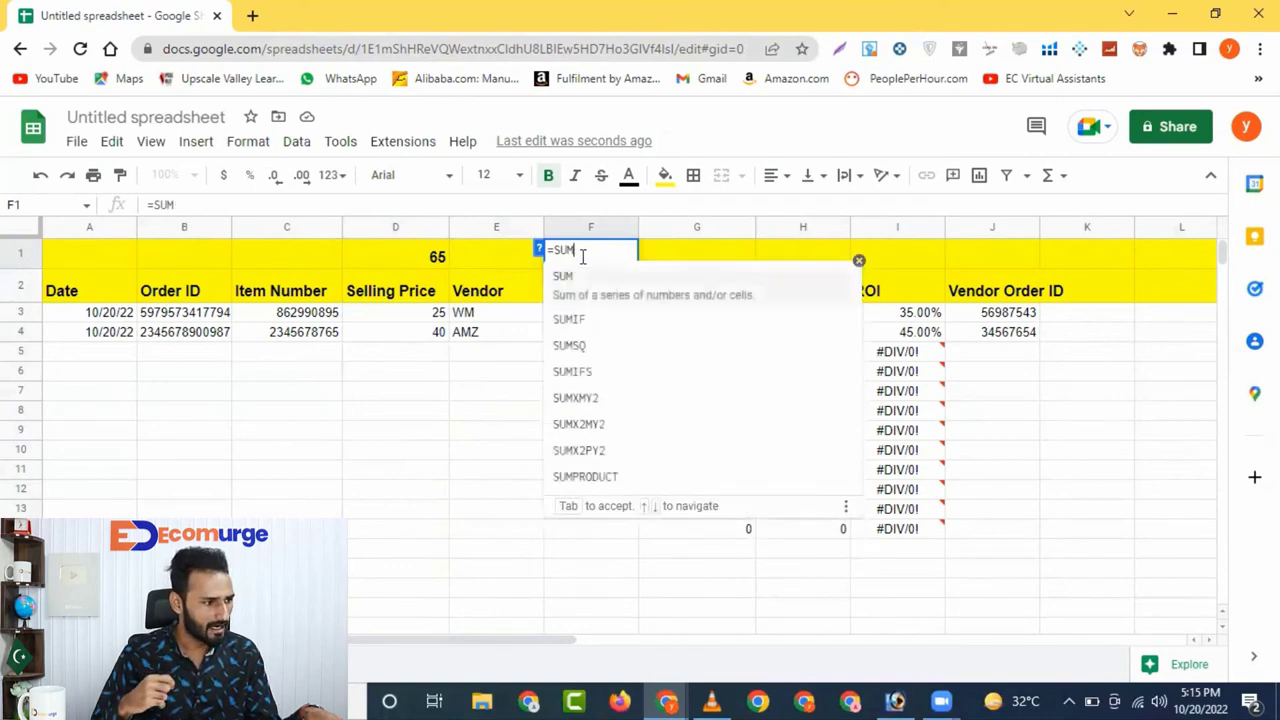
{"action": "type", "text": "("}
{"action": "left_click", "coordinate": [588, 314]}
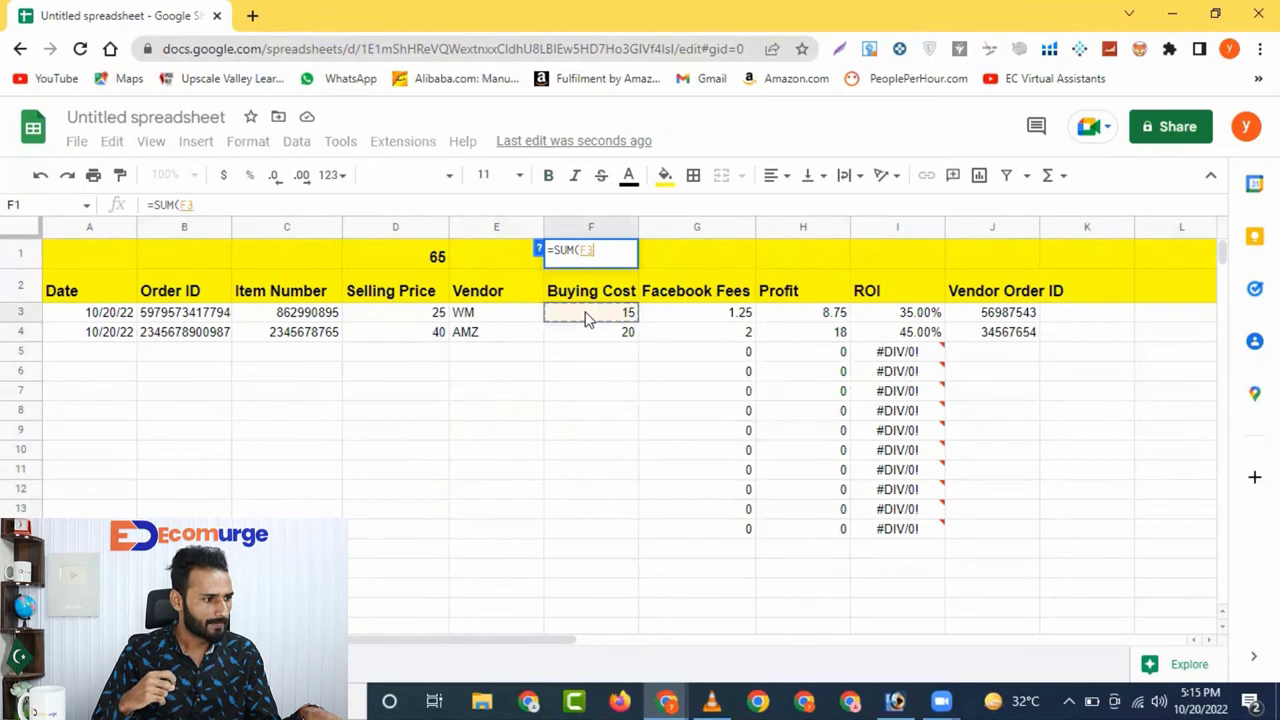
{"action": "key", "text": "shift+Down"}
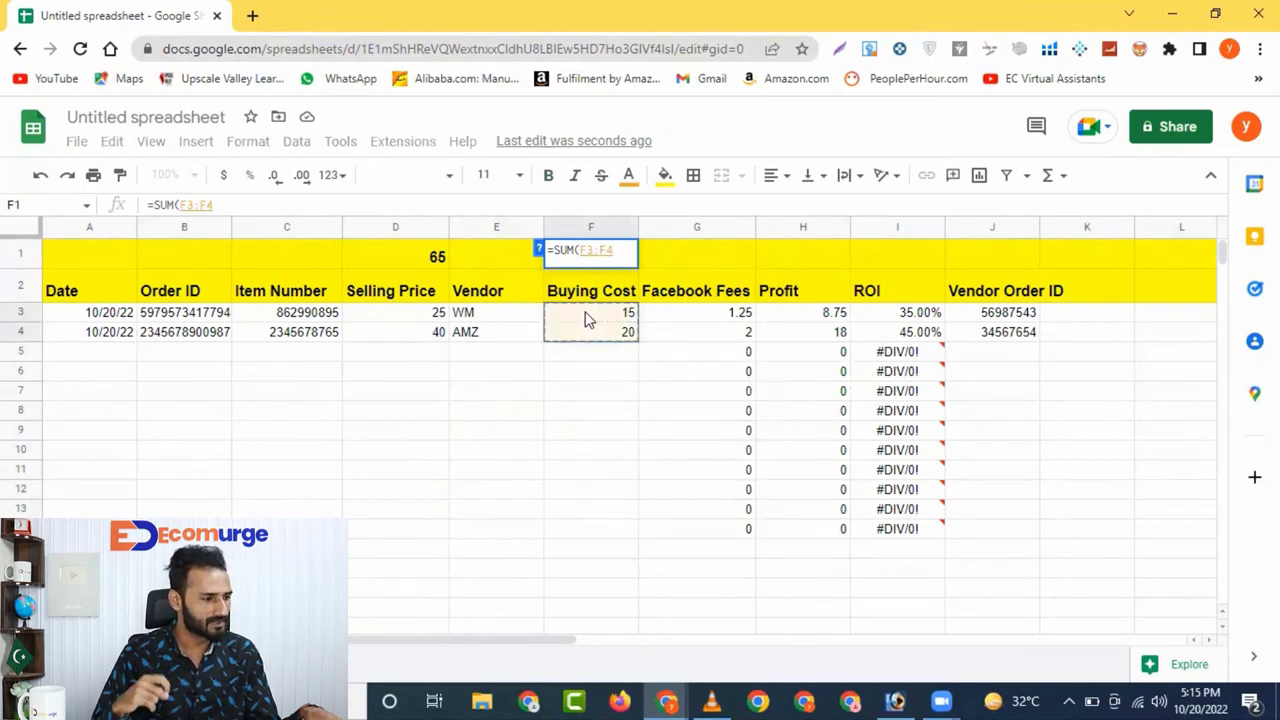
{"action": "key", "text": "ctrl+shift+Down"}
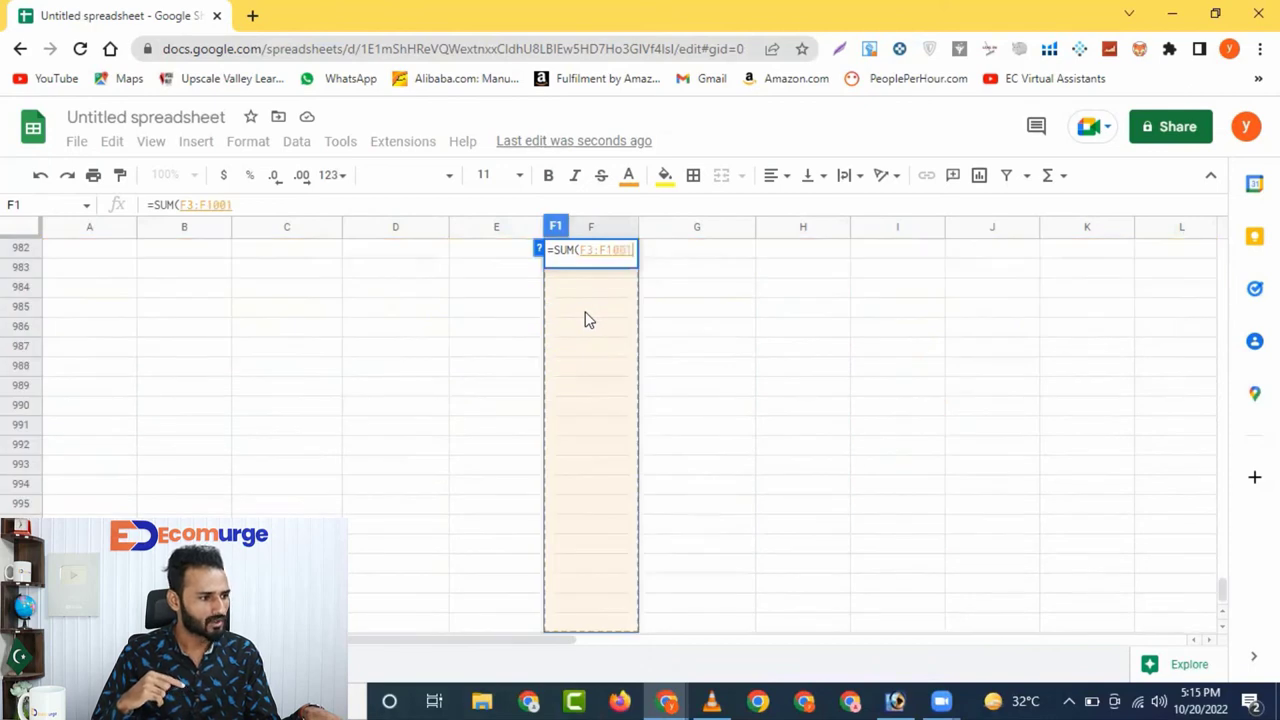
{"action": "left_click_drag", "start_coordinate": [1218, 472], "coordinate": [1216, 232]}
{"action": "key", "text": "Return"}
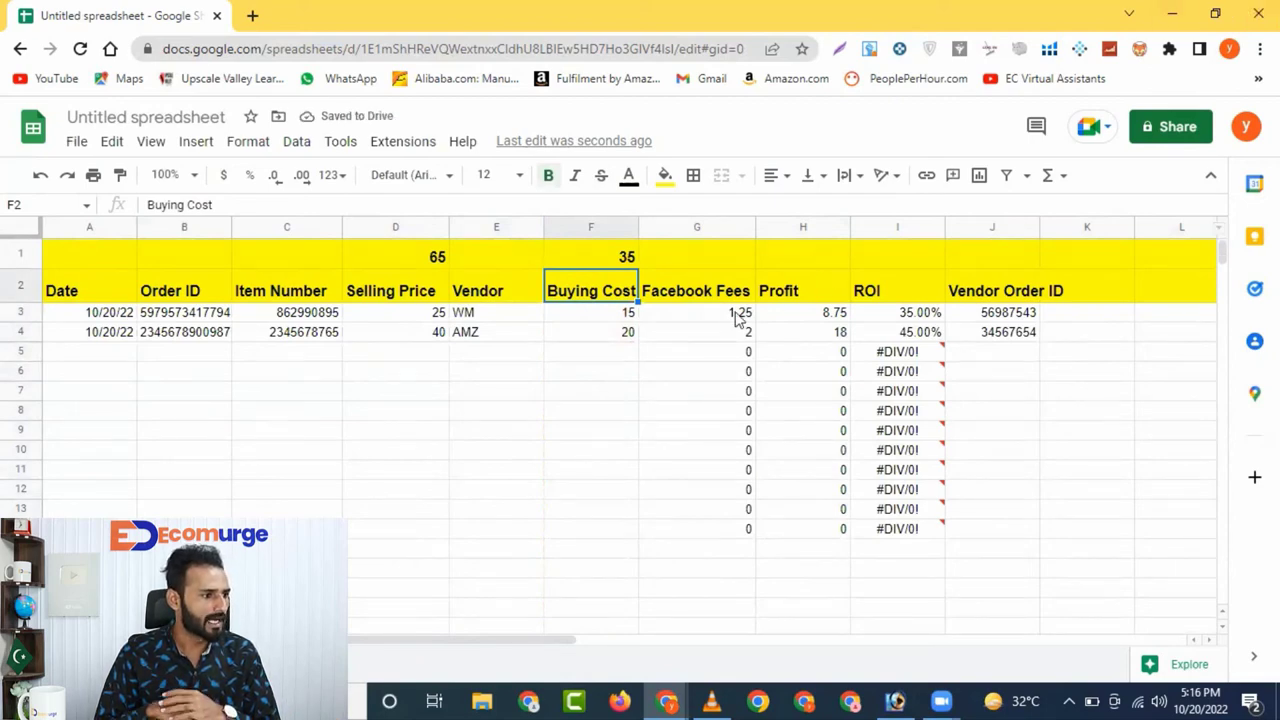
{"action": "left_click", "coordinate": [697, 257]}
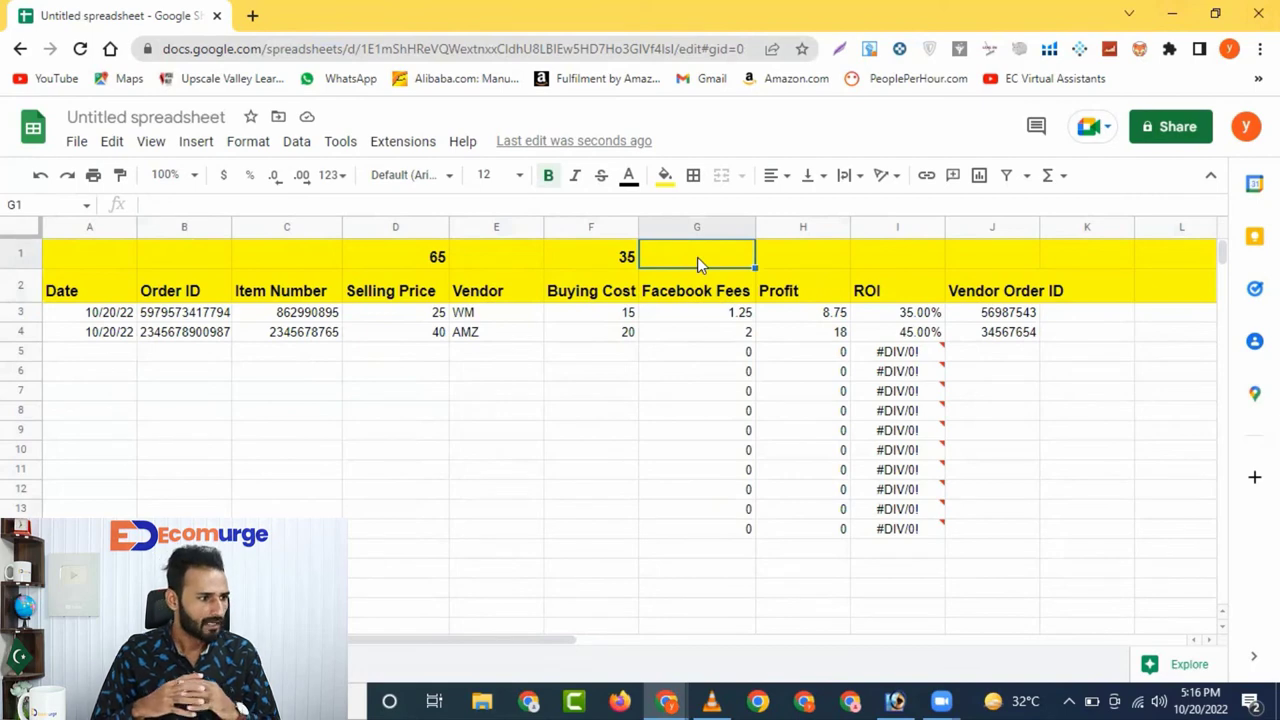
Total the Facebook Fees column in G1 with =SUM(G3:G1001), showing 3.25
{"action": "type", "text": "="}
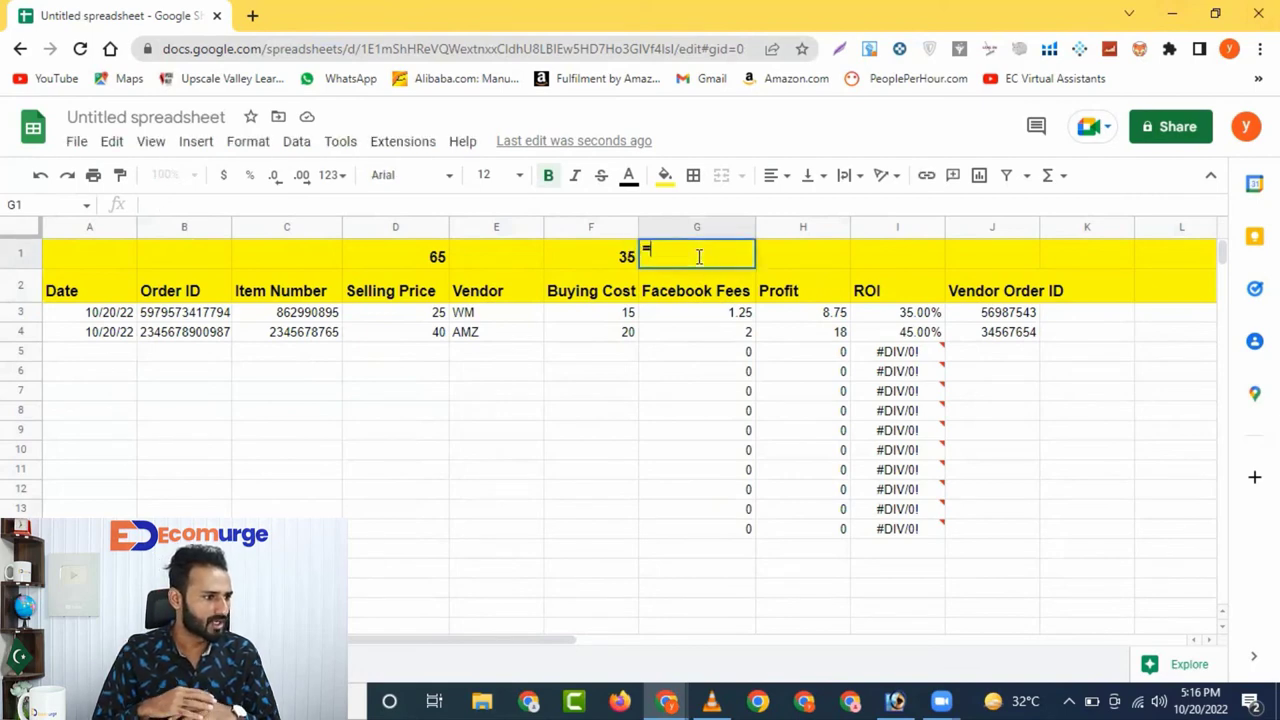
{"action": "type", "text": "SUM"}
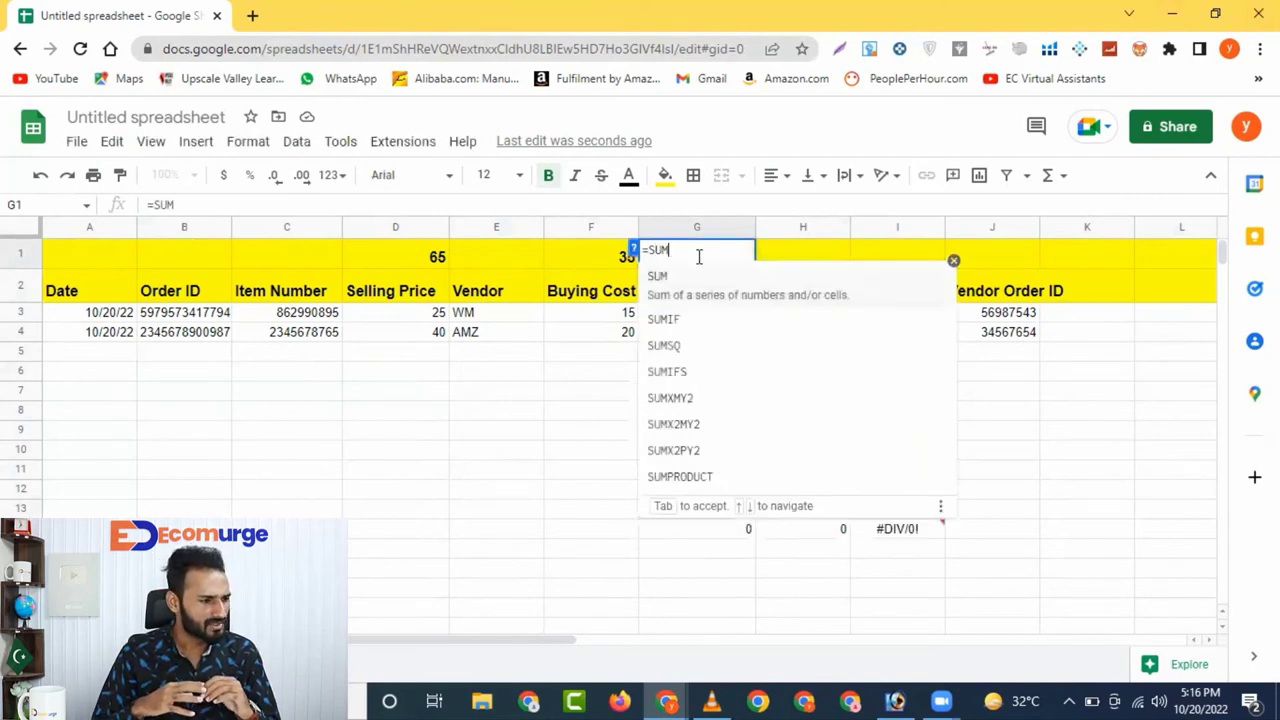
{"action": "type", "text": "("}
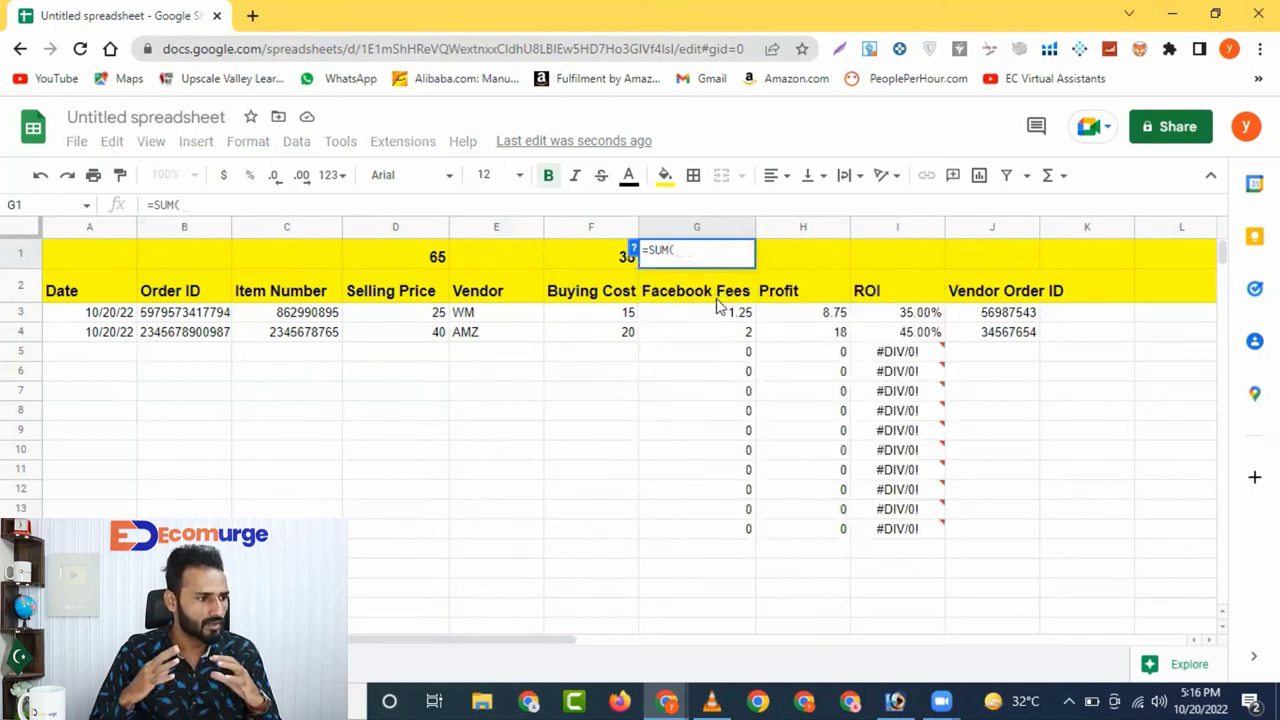
{"action": "left_click", "coordinate": [718, 316]}
{"action": "key", "text": "ctrl+shift+Down"}
{"action": "key", "text": "ctrl+shift+Down"}
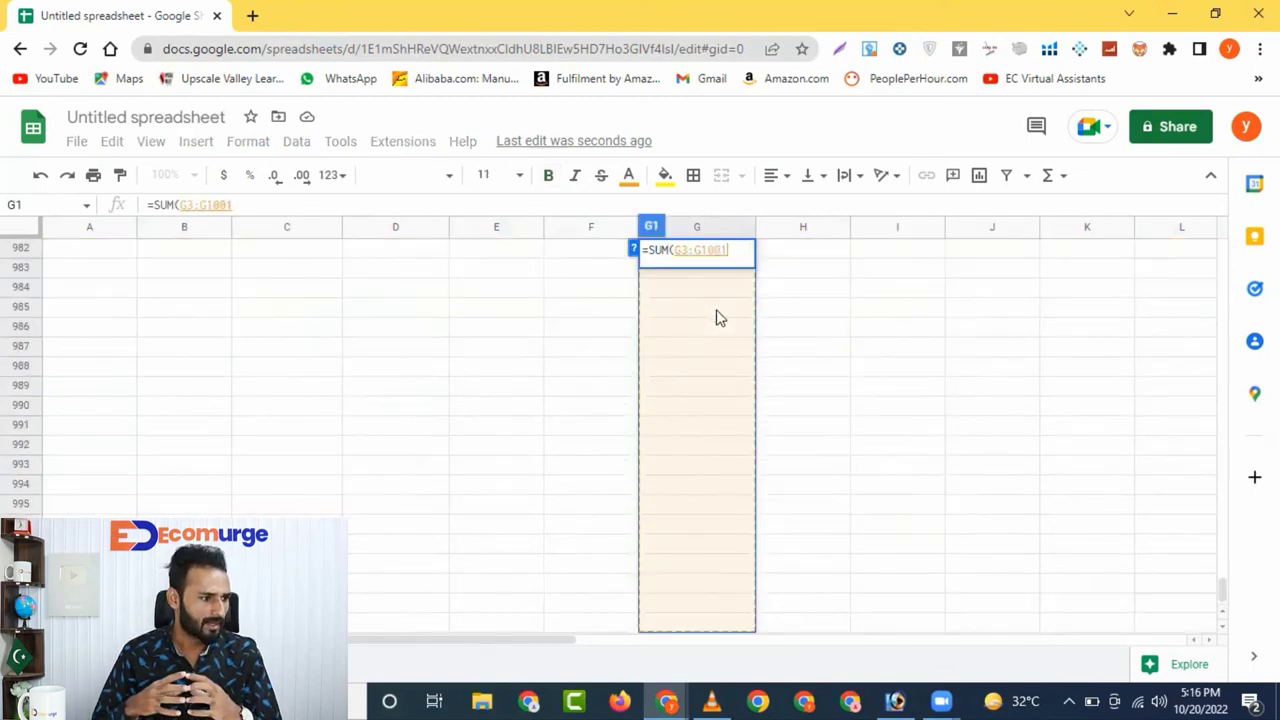
{"action": "type", "text": ")"}
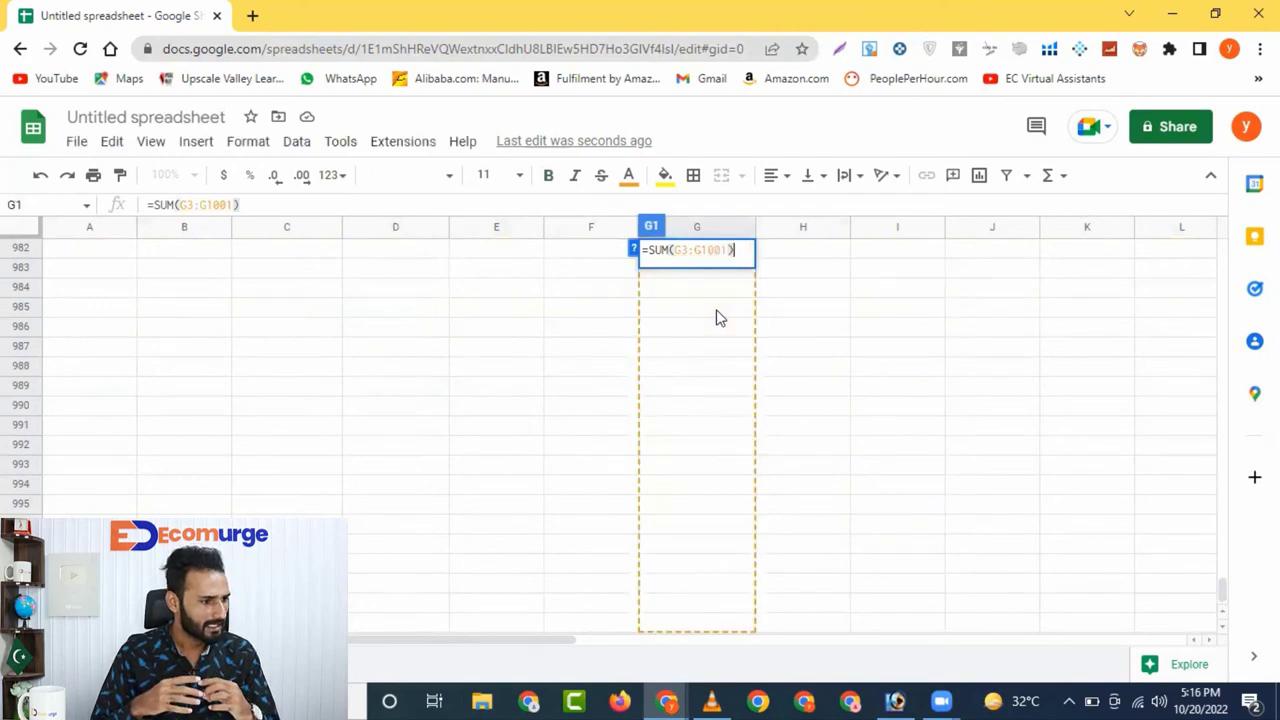
{"action": "key", "text": "Return"}
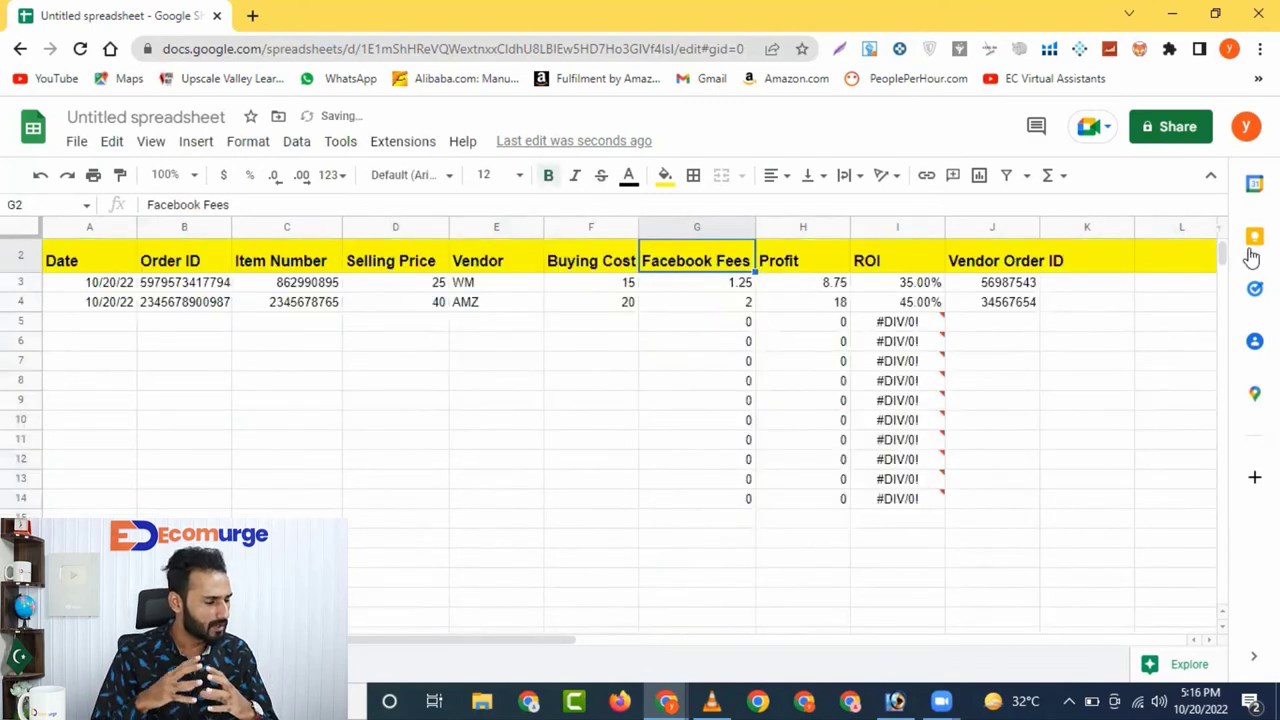
{"action": "scroll", "coordinate": [1222, 240], "scroll_direction": "up", "scroll_amount": 1}
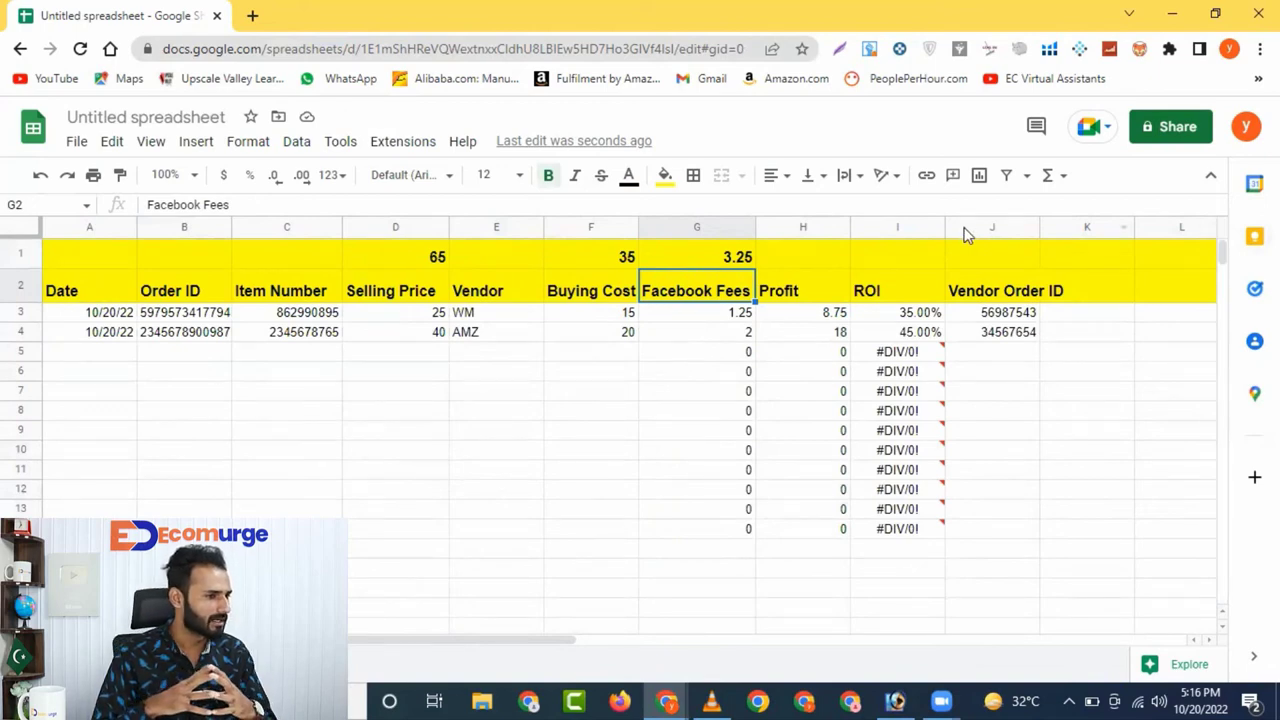
{"action": "left_click", "coordinate": [894, 262]}
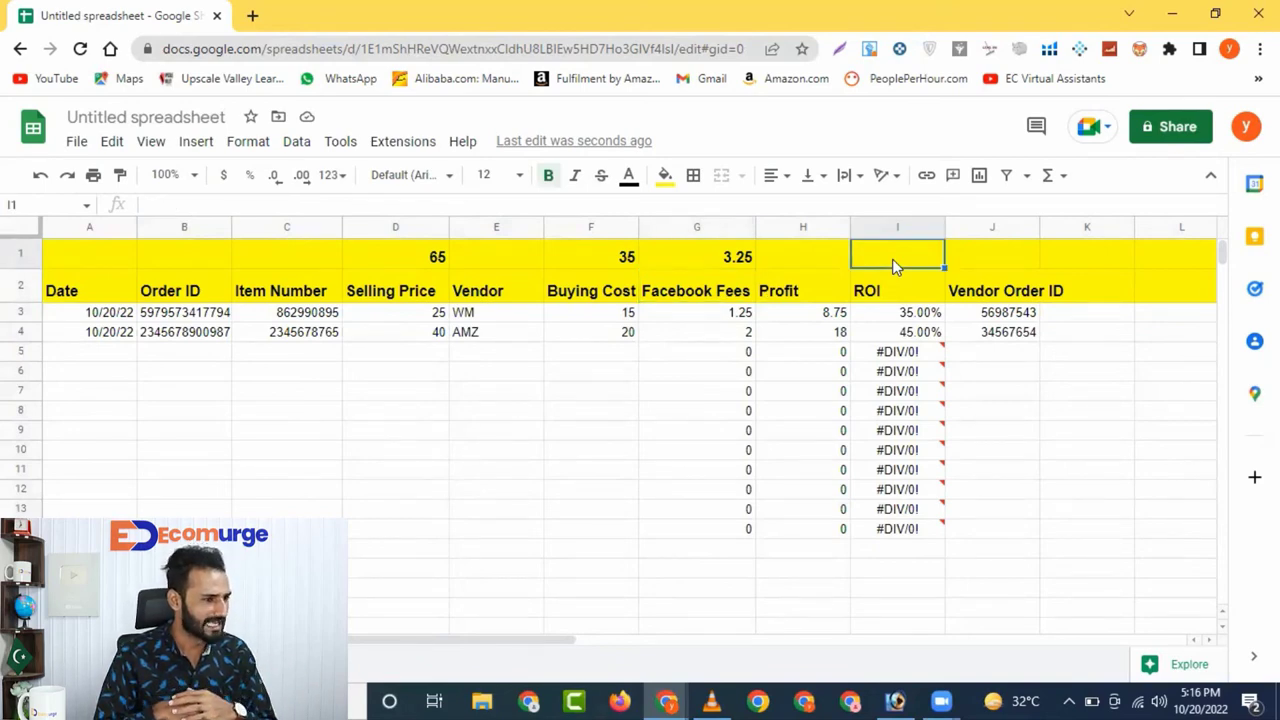
{"action": "type", "text": "="}
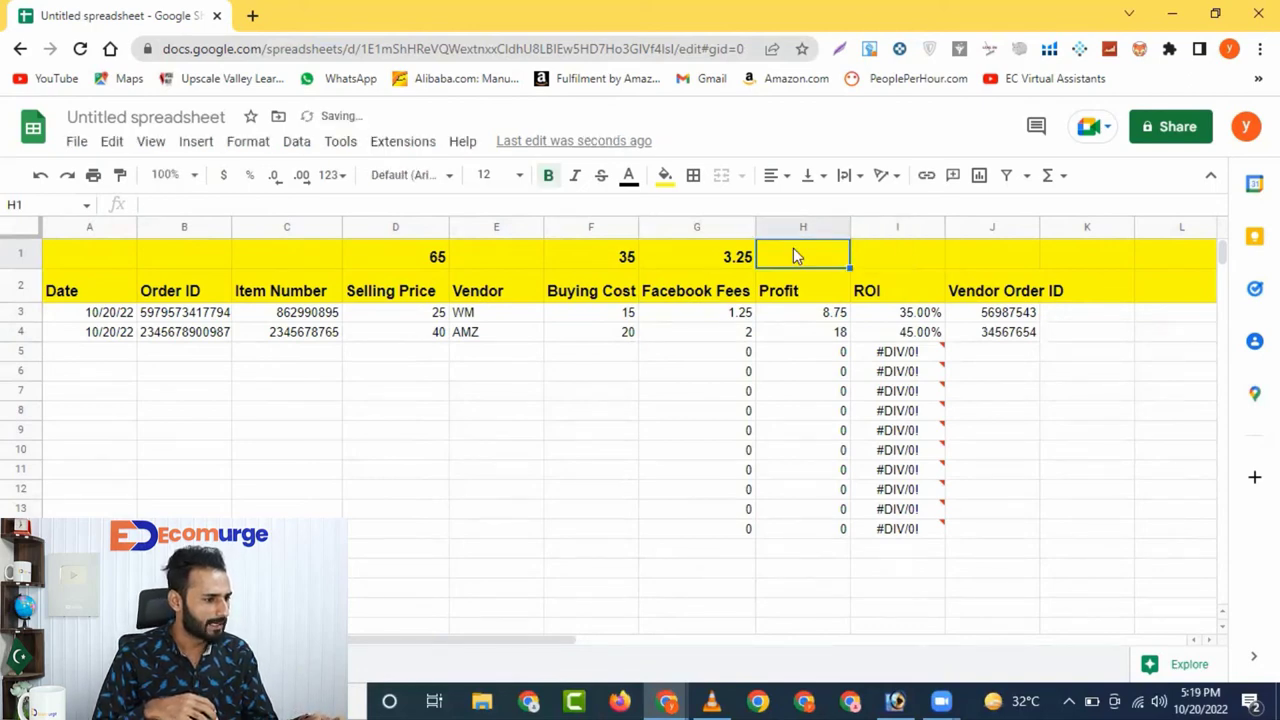
Total the Profit column in H1 with =SUM(H3:H1001), showing 26.75
{"action": "type", "text": "=SUM"}
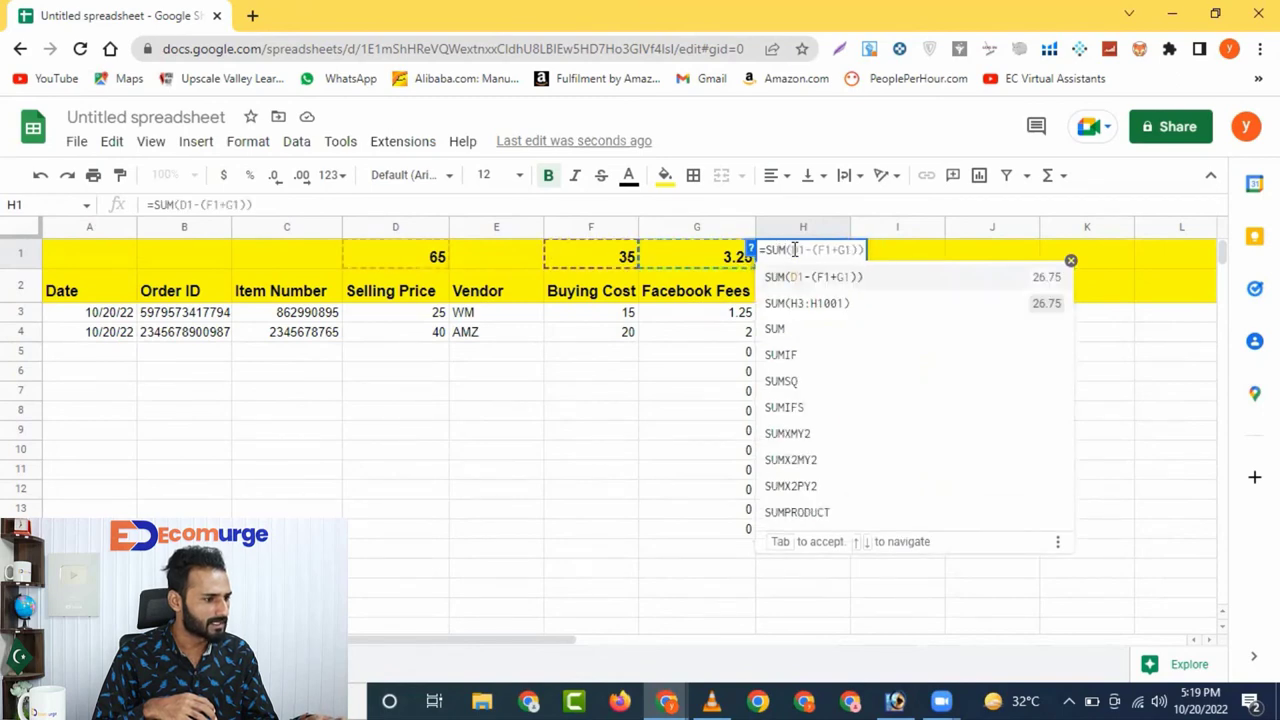
{"action": "type", "text": "("}
{"action": "left_click", "coordinate": [805, 316]}
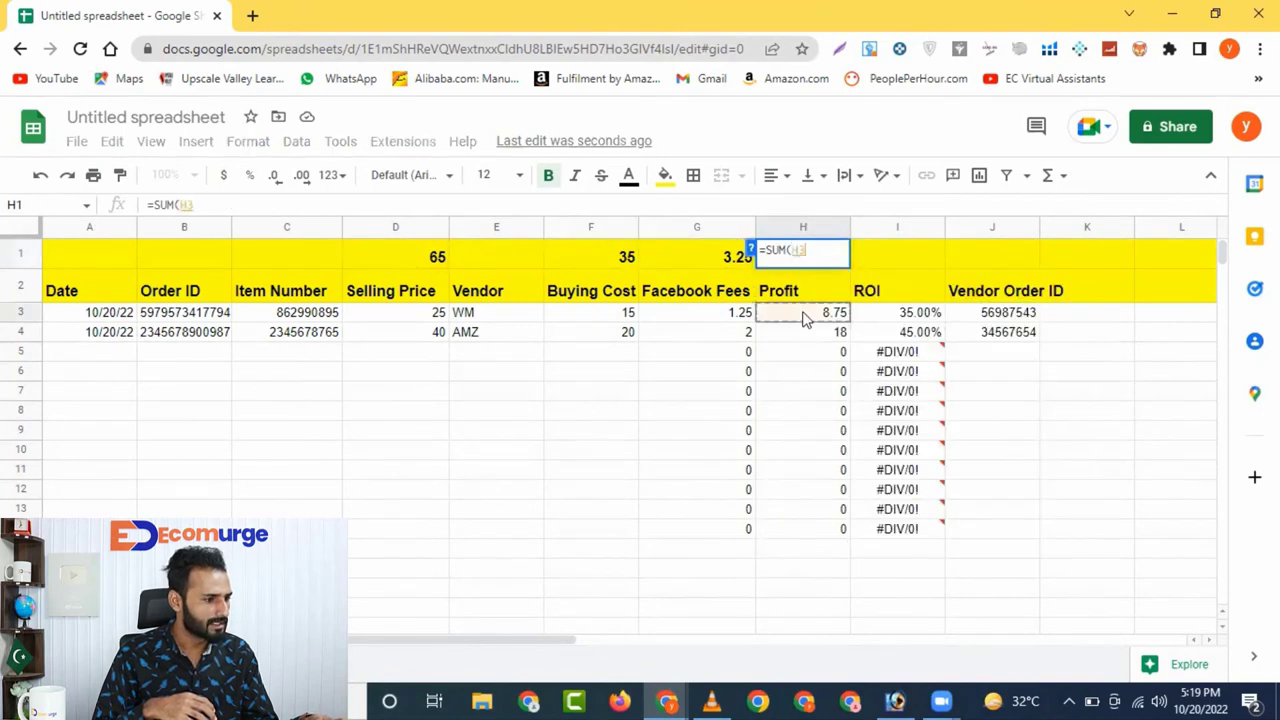
{"action": "key", "text": "ctrl+shift+Down"}
{"action": "key", "text": "ctrl+shift+Down"}
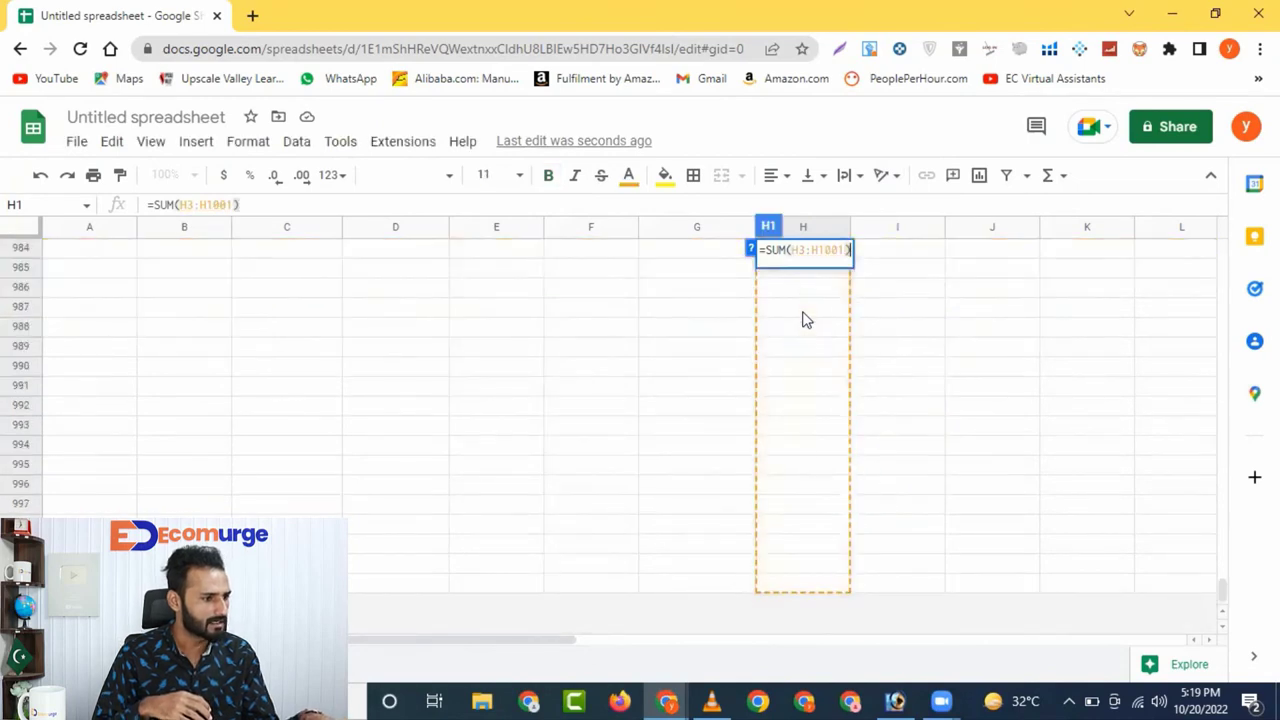
{"action": "key", "text": "Return"}
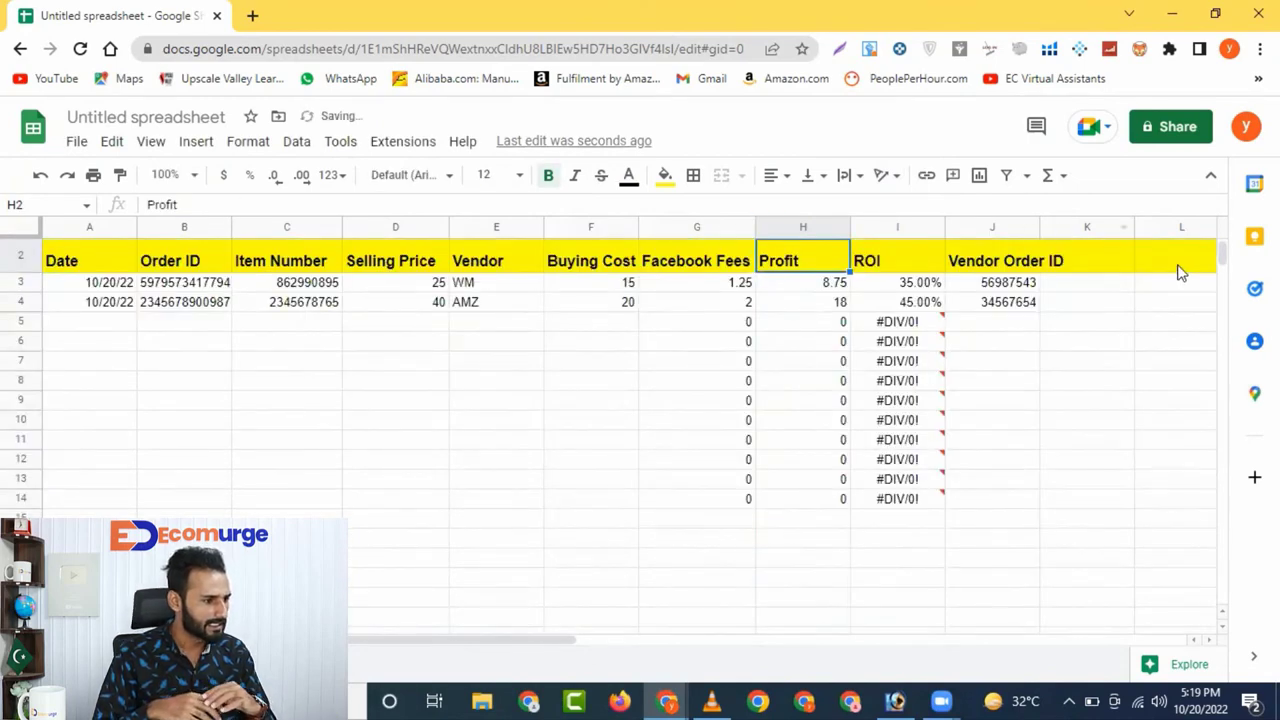
{"action": "scroll", "coordinate": [1223, 271], "scroll_direction": "up", "scroll_amount": 1}
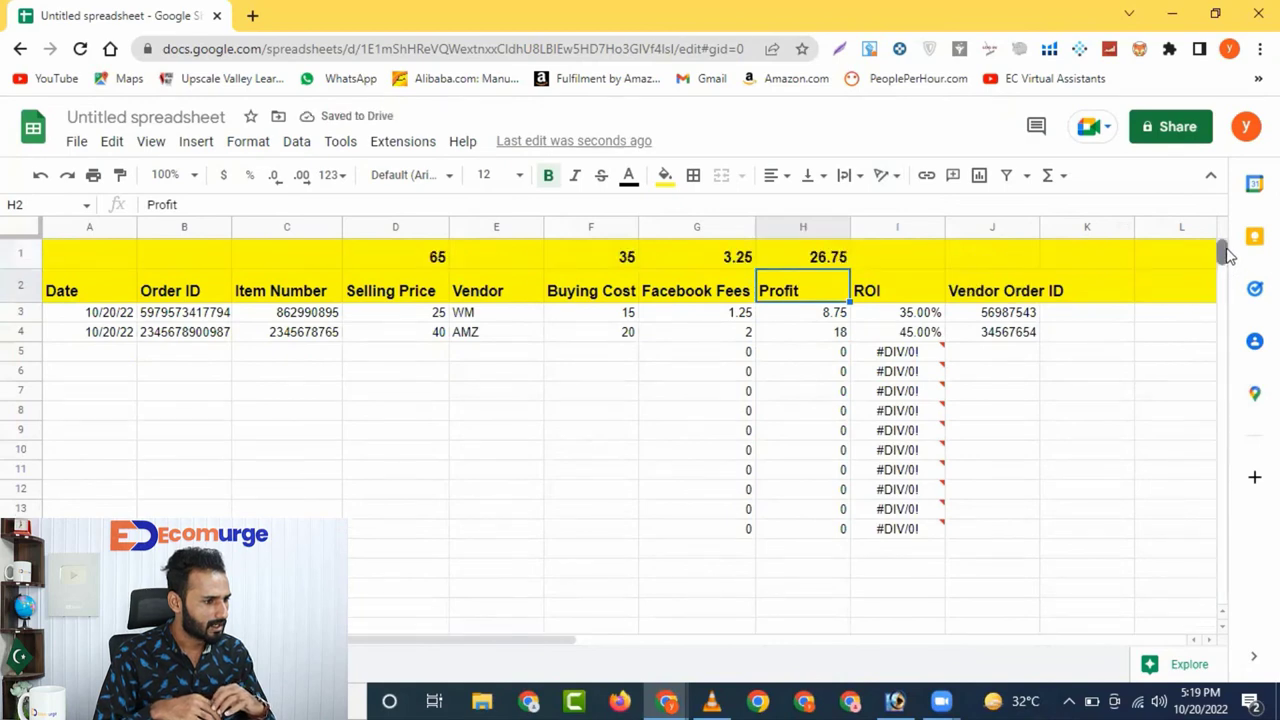
{"action": "left_click", "coordinate": [879, 260]}
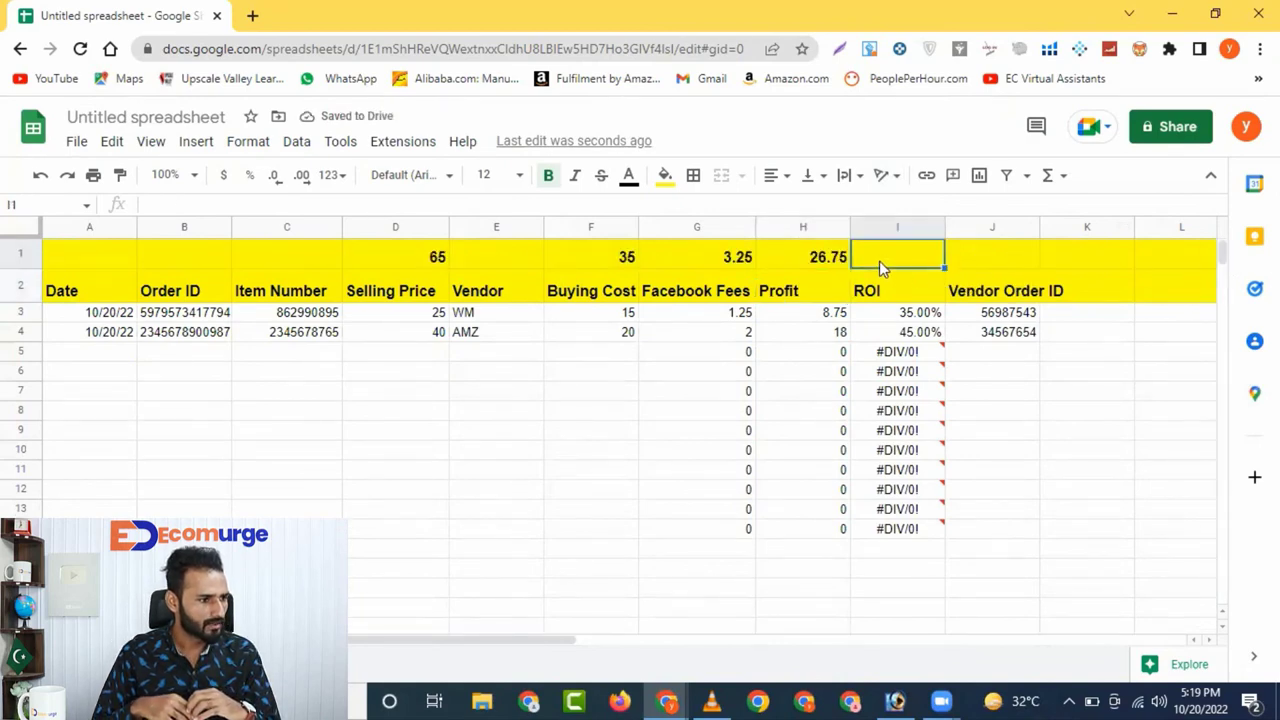
Enter the overall ROI formula =SUM(H1/D1) in I1, giving 0.4115384615
{"action": "type", "text": "+SUM"}
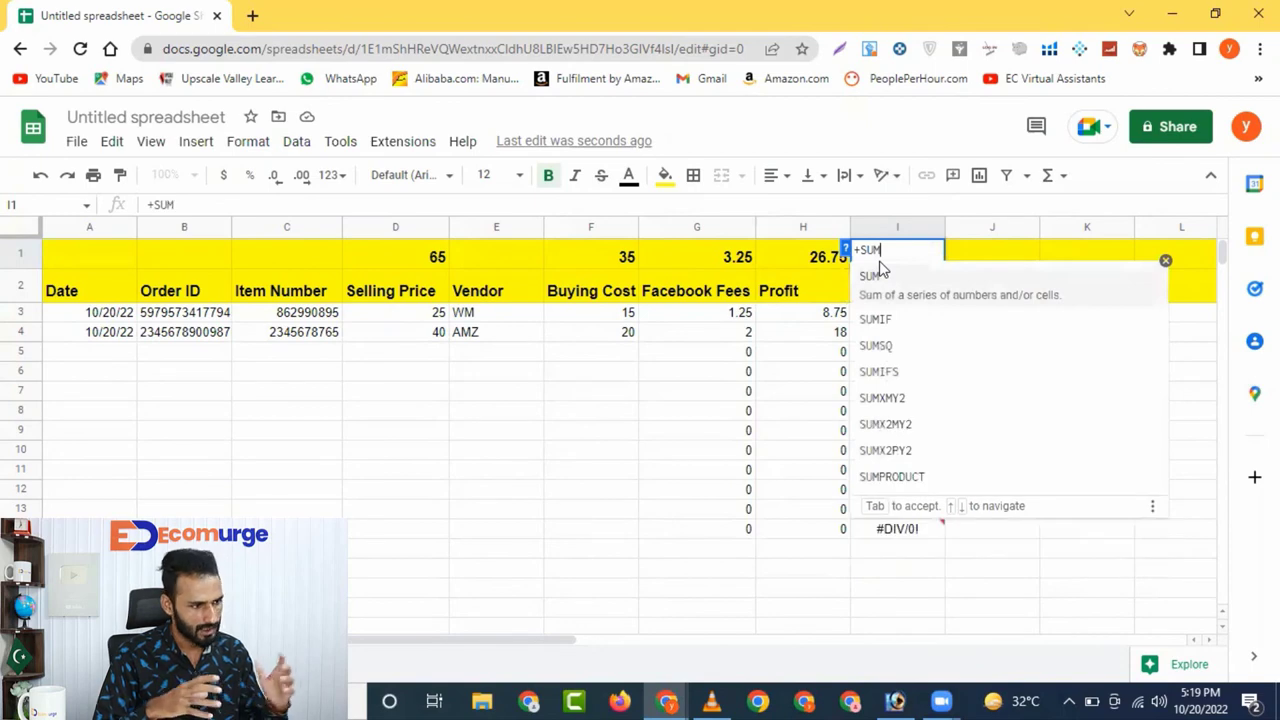
{"action": "key", "text": "BackSpace"}
{"action": "key", "text": "BackSpace"}
{"action": "key", "text": "Escape"}
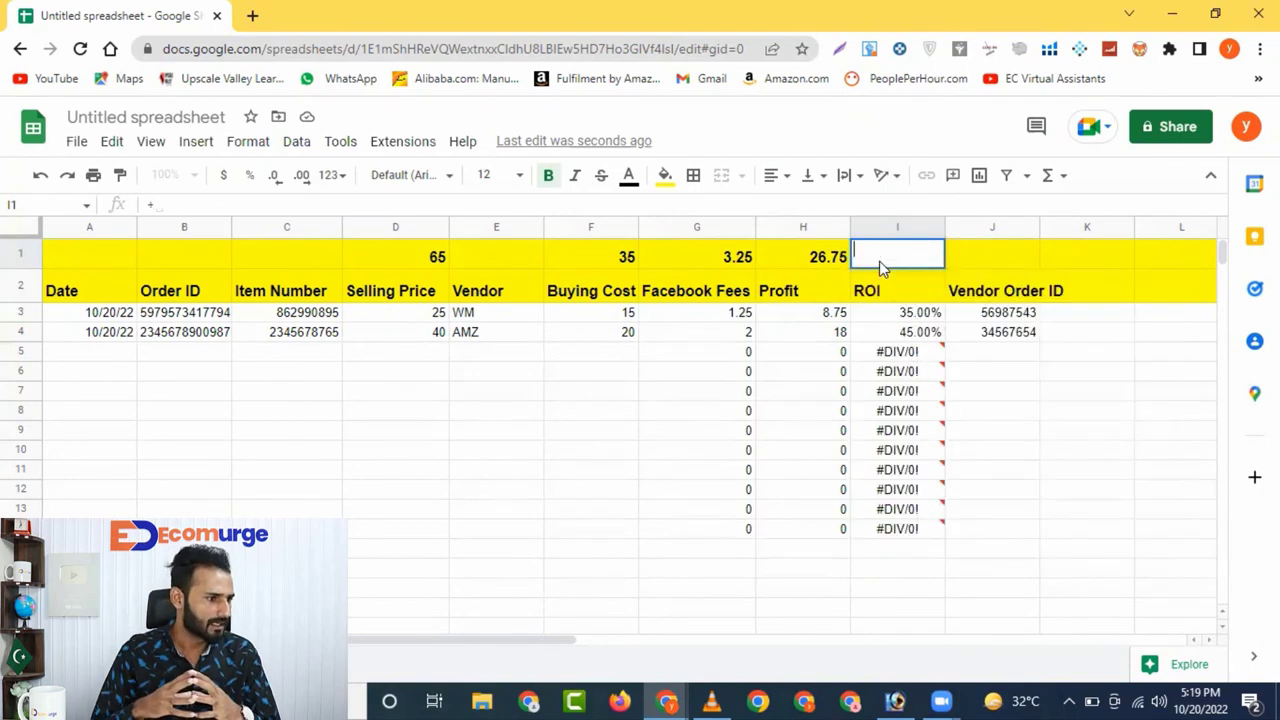
{"action": "type", "text": "="}
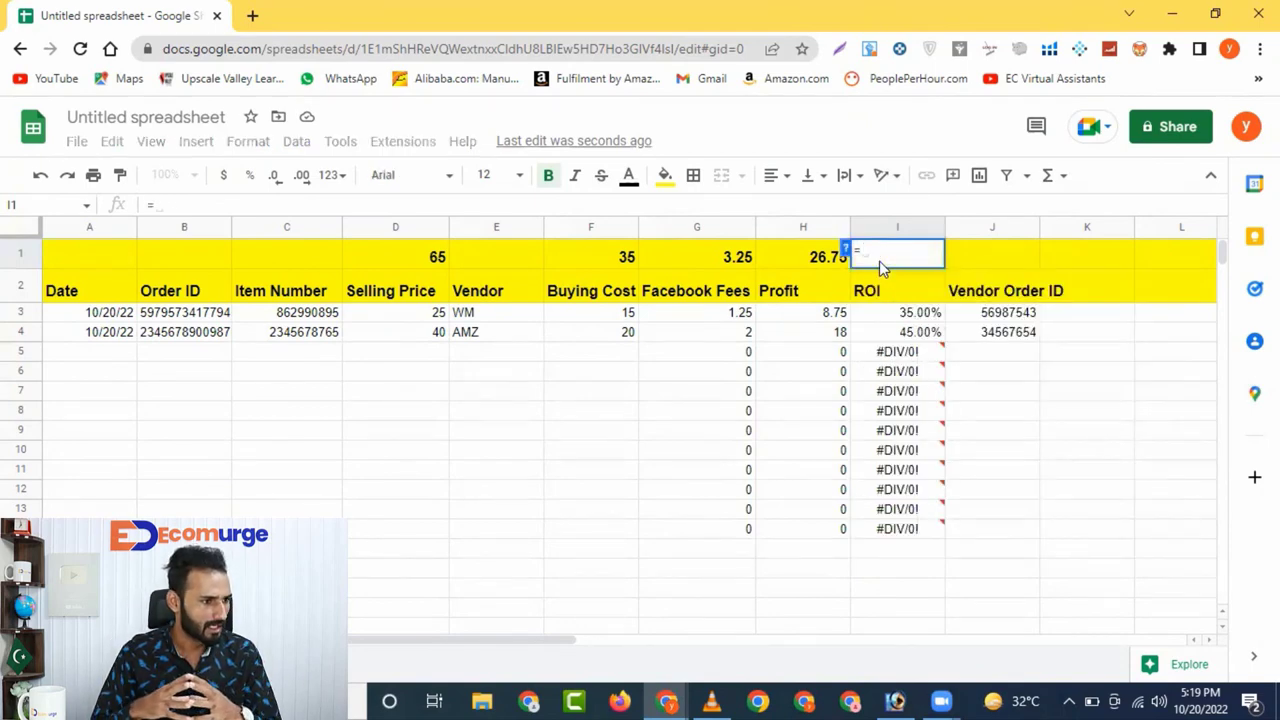
{"action": "type", "text": "SUM("}
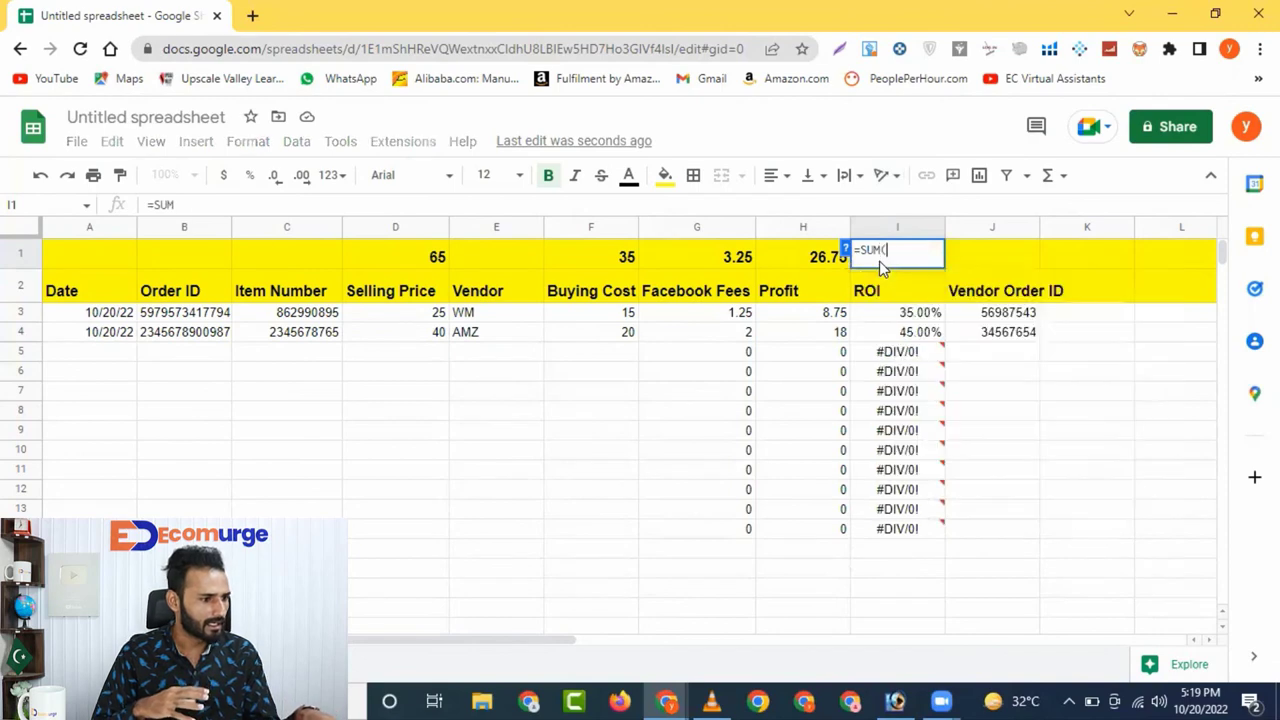
{"action": "left_click", "coordinate": [802, 257]}
{"action": "type", "text": "/"}
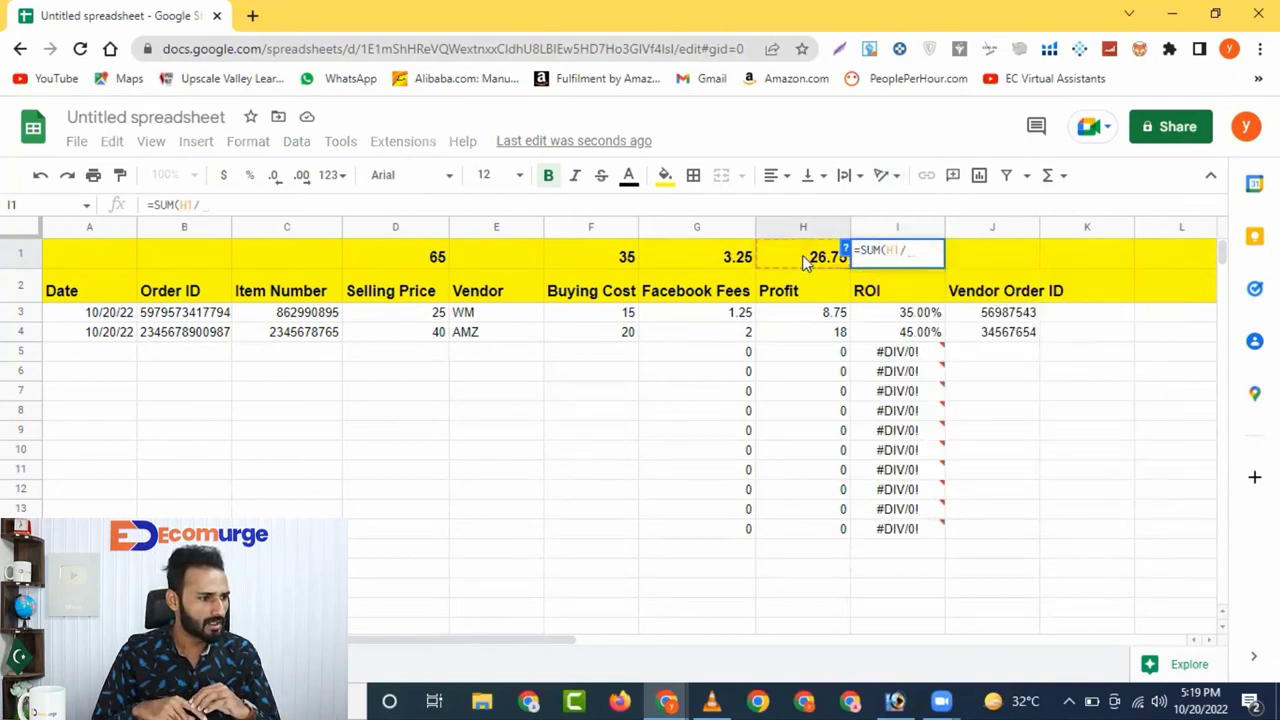
{"action": "left_click", "coordinate": [384, 253]}
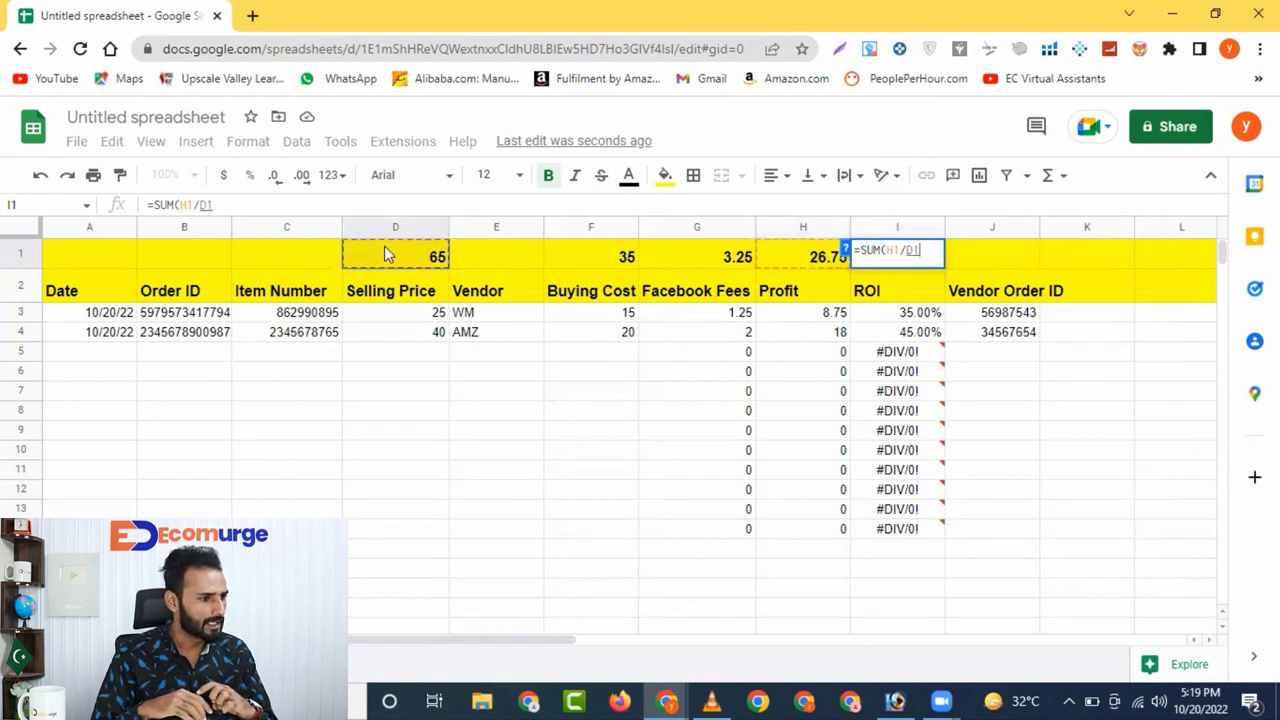
{"action": "key", "text": "Return"}
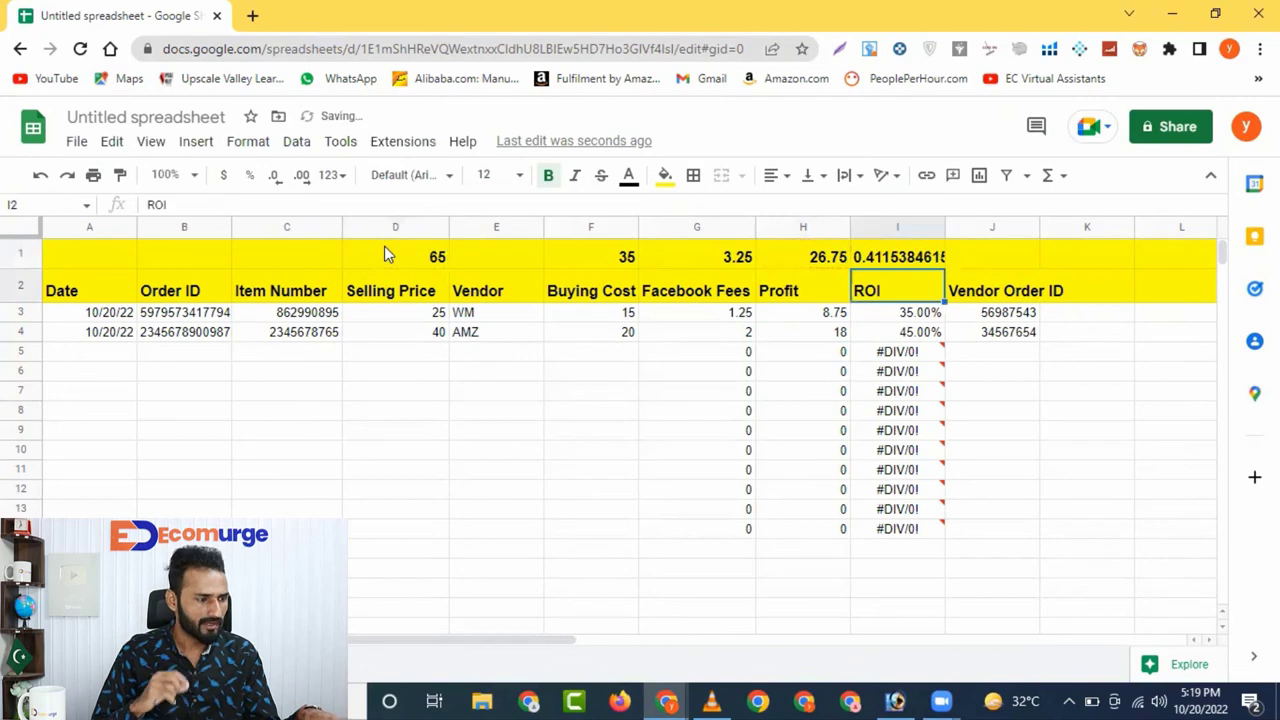
Format I1 as a percentage (41.15%) and slightly shorten the totals row
{"action": "left_click", "coordinate": [879, 261]}
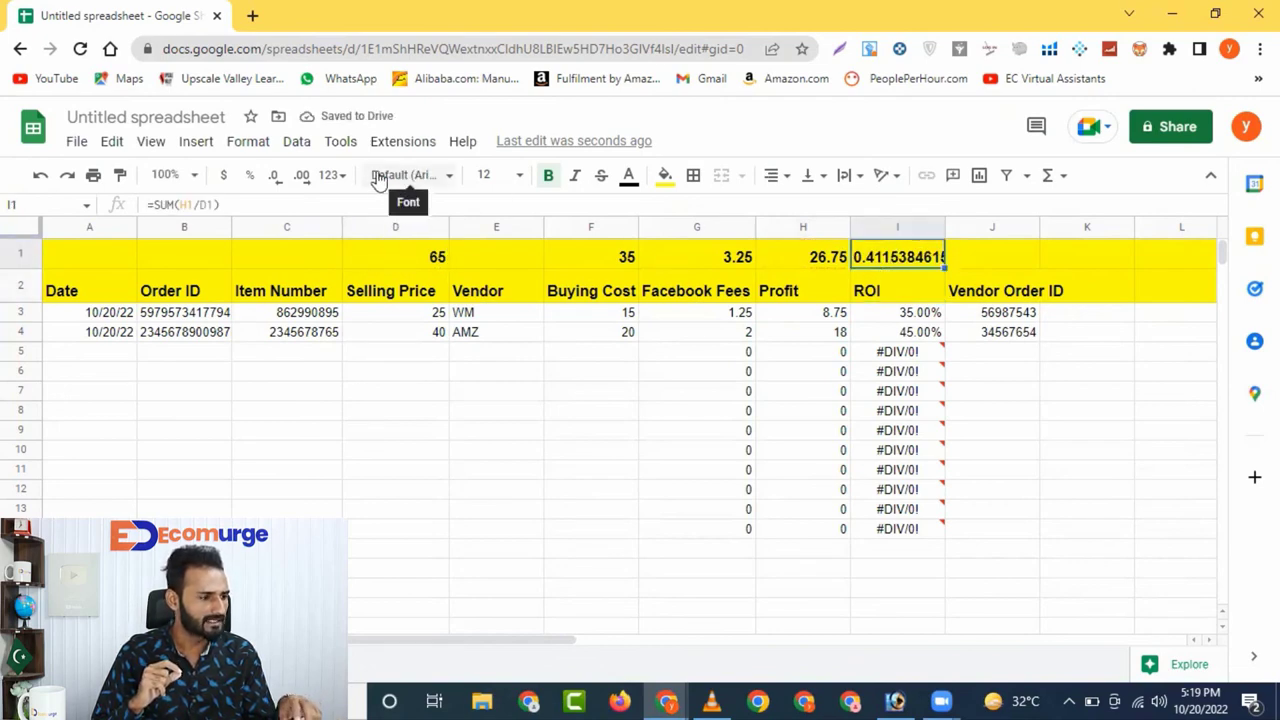
{"action": "left_click", "coordinate": [251, 178]}
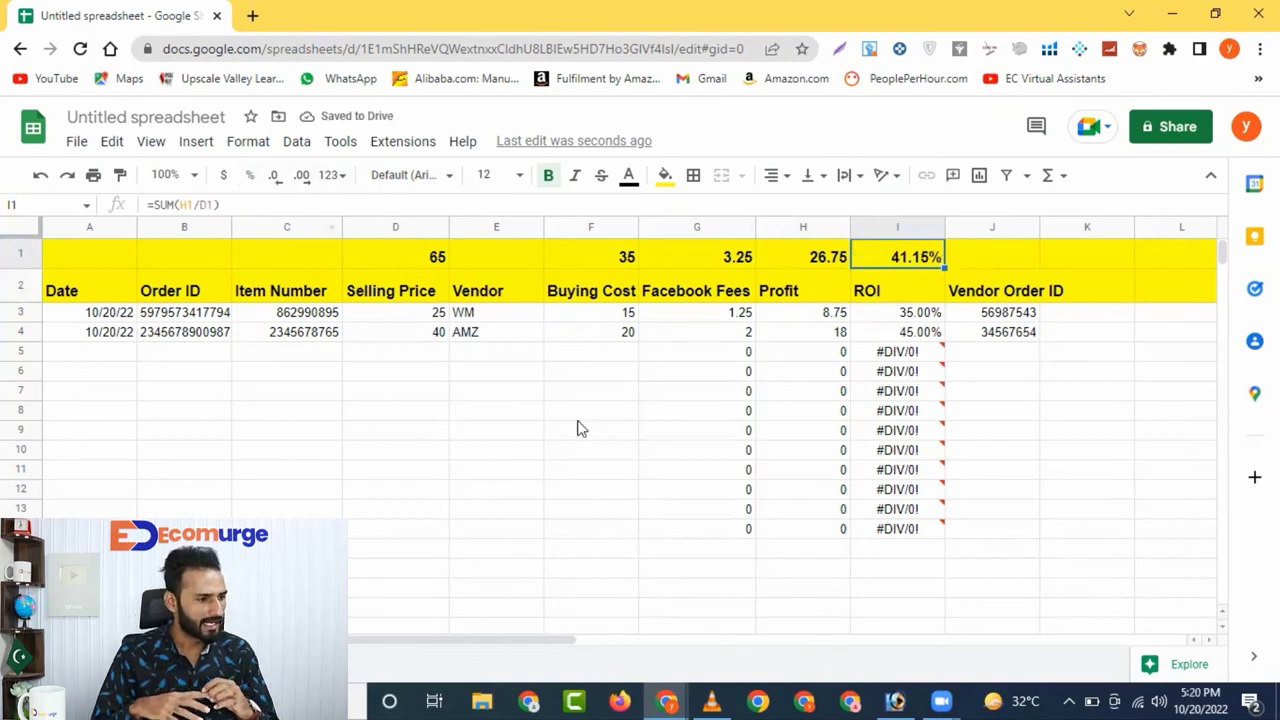
{"action": "left_click_drag", "start_coordinate": [25, 268], "coordinate": [24, 258]}
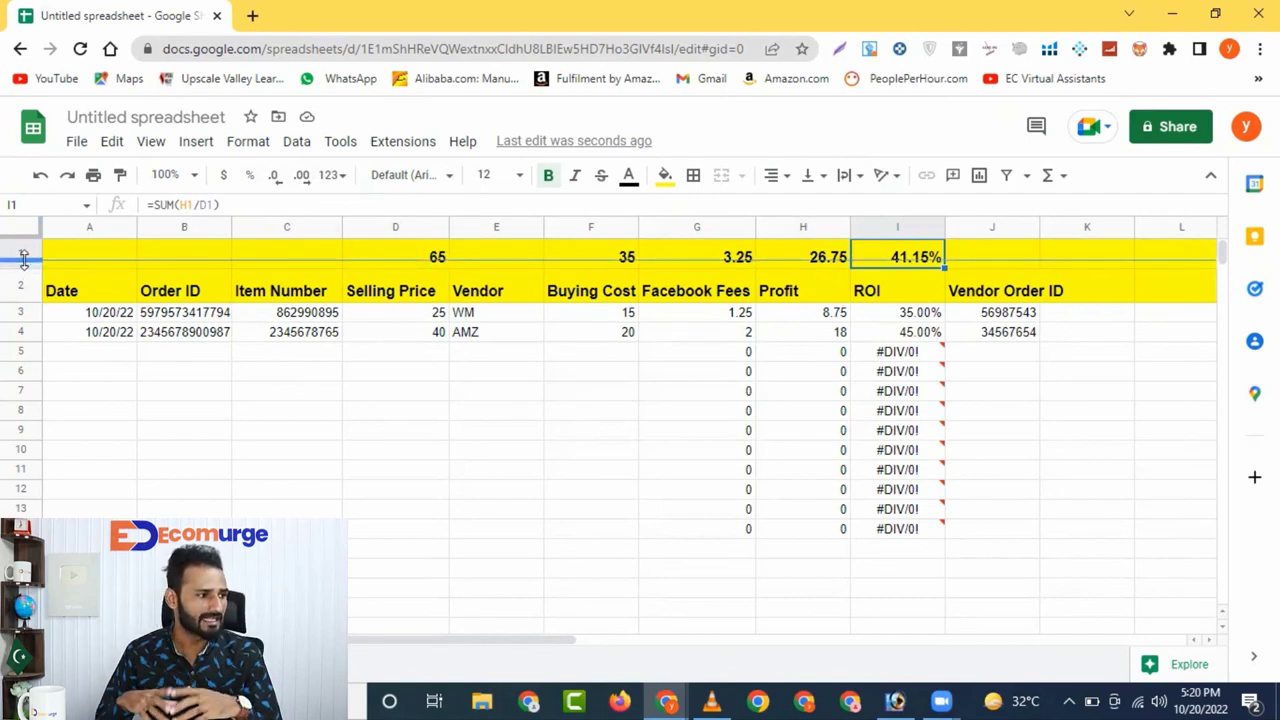
{"action": "left_click_drag", "start_coordinate": [24, 258], "coordinate": [24, 257]}
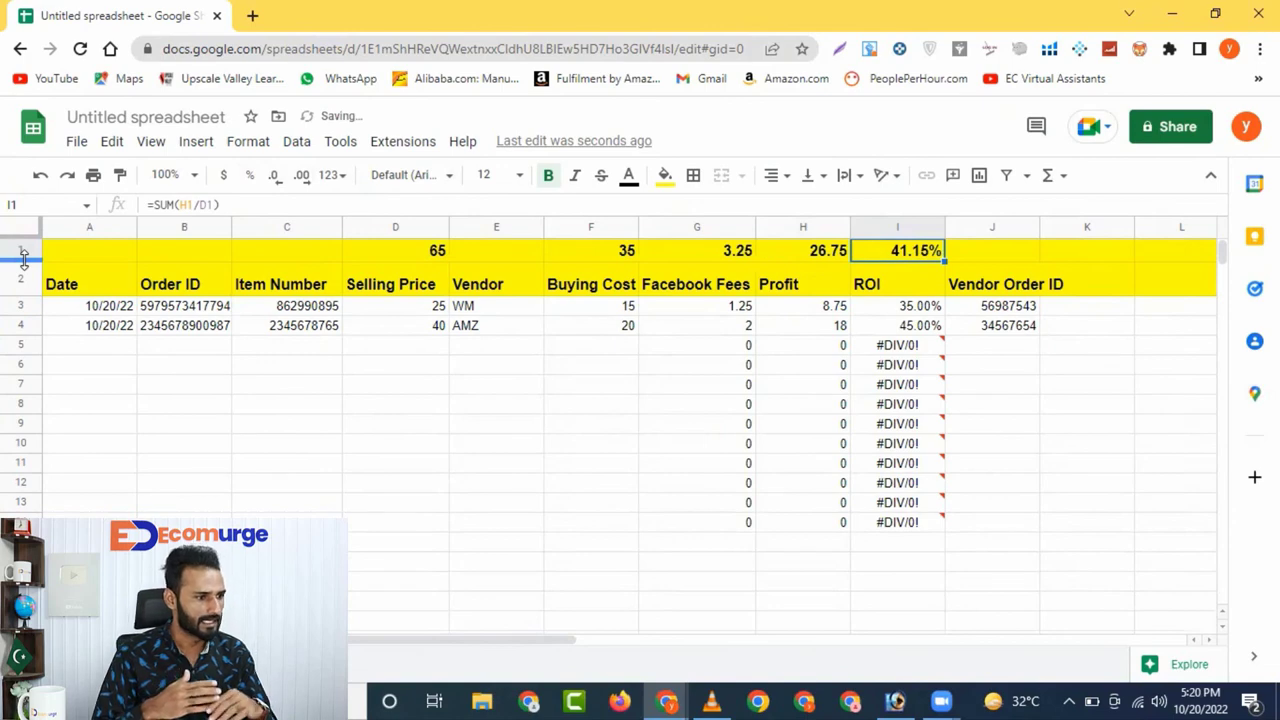